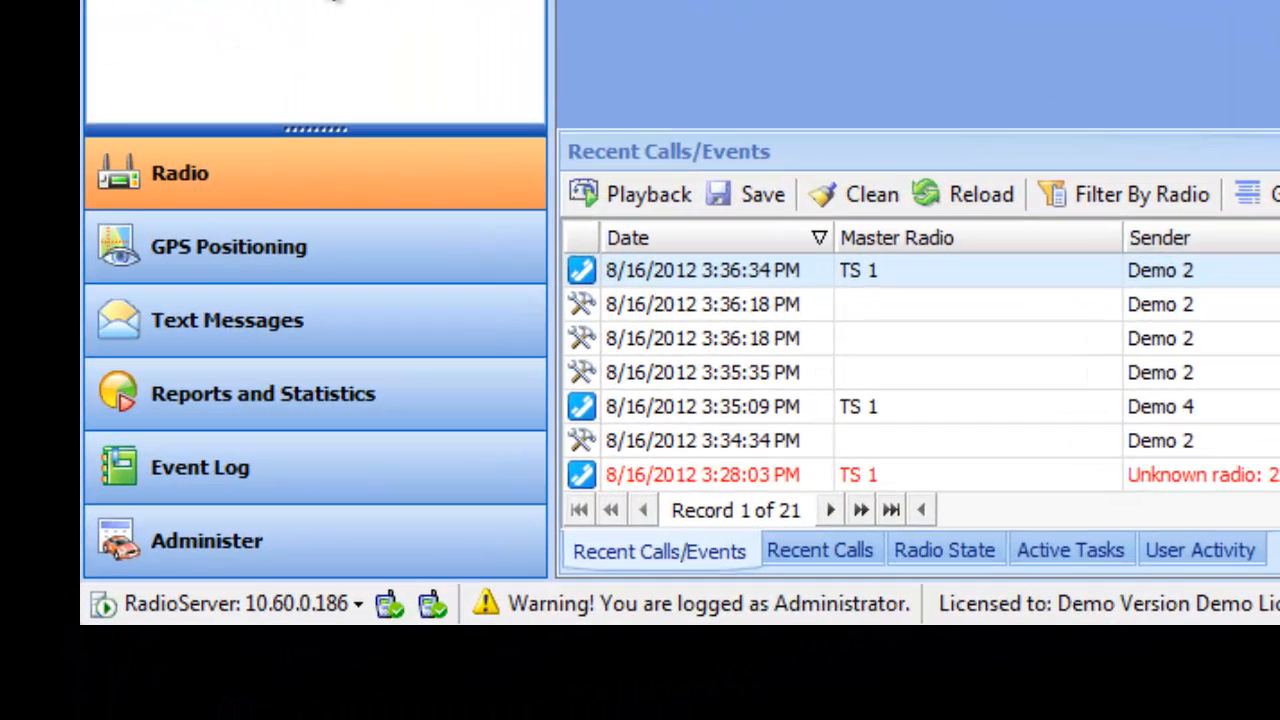
# Step: Switch through each navigation mode in turn, from GPS Positioning to Administer, and return to Radio
pyautogui.click(340, 258)
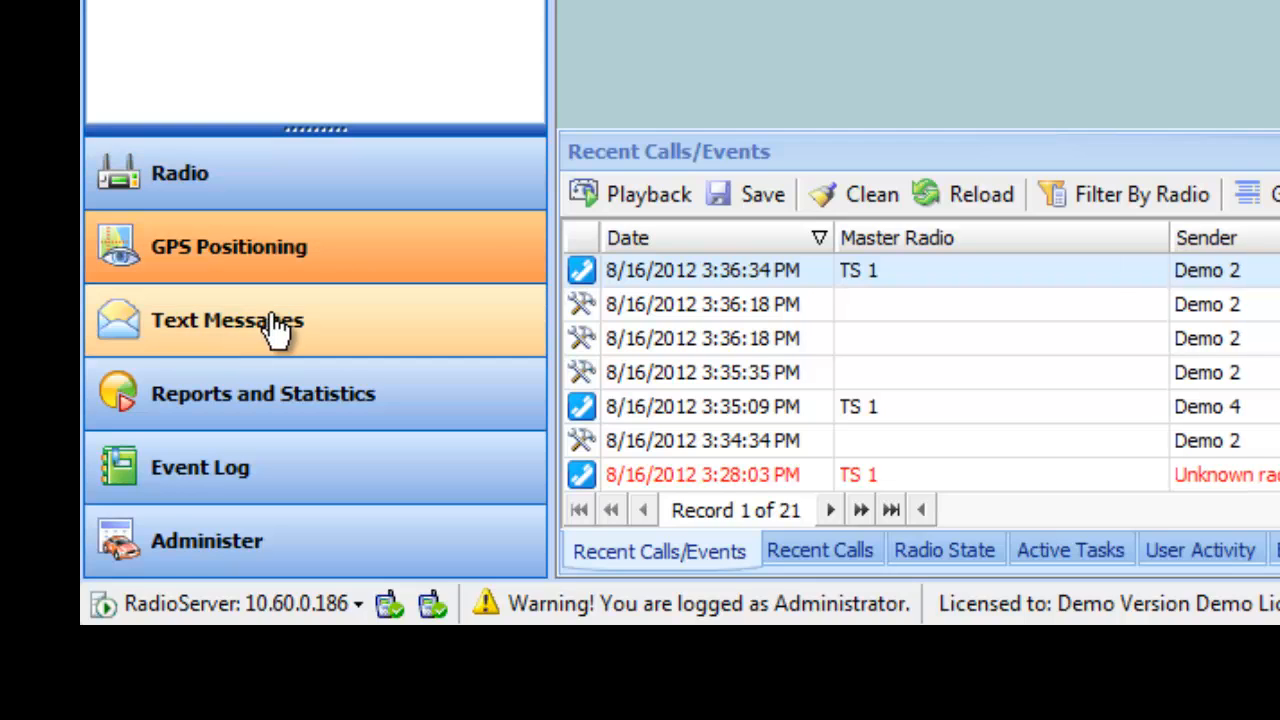
pyautogui.click(277, 330)
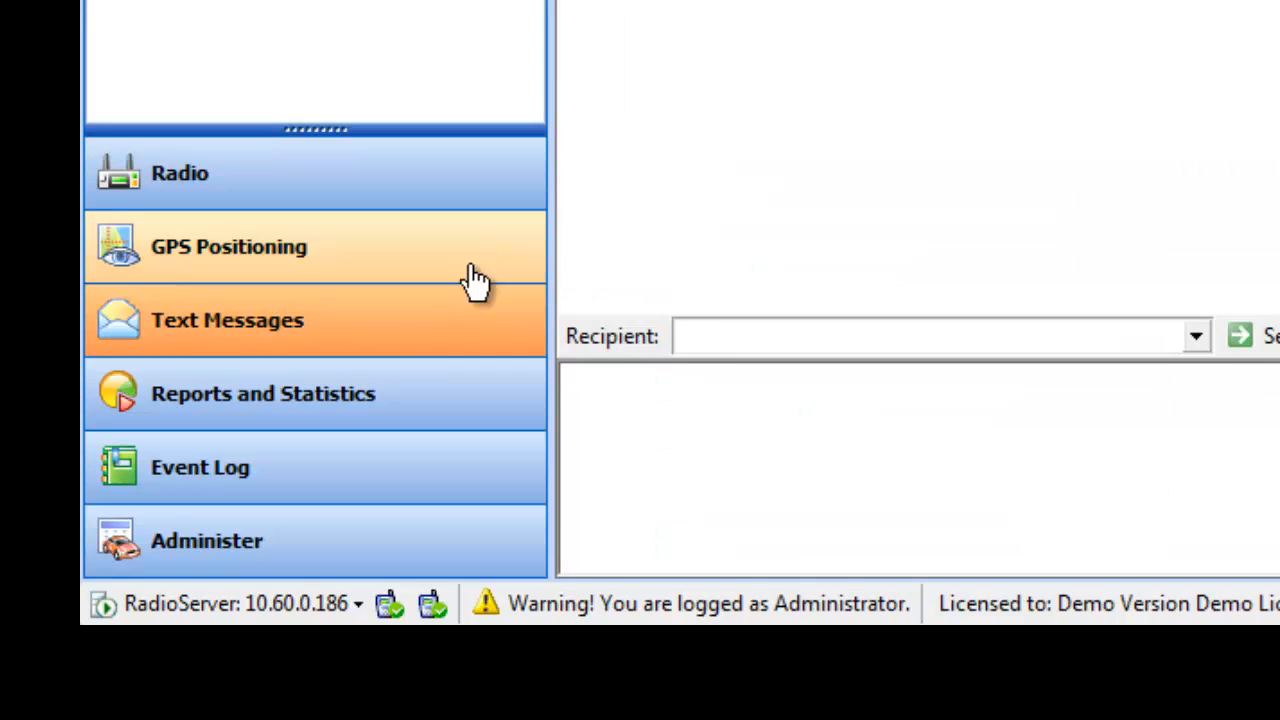
pyautogui.click(363, 412)
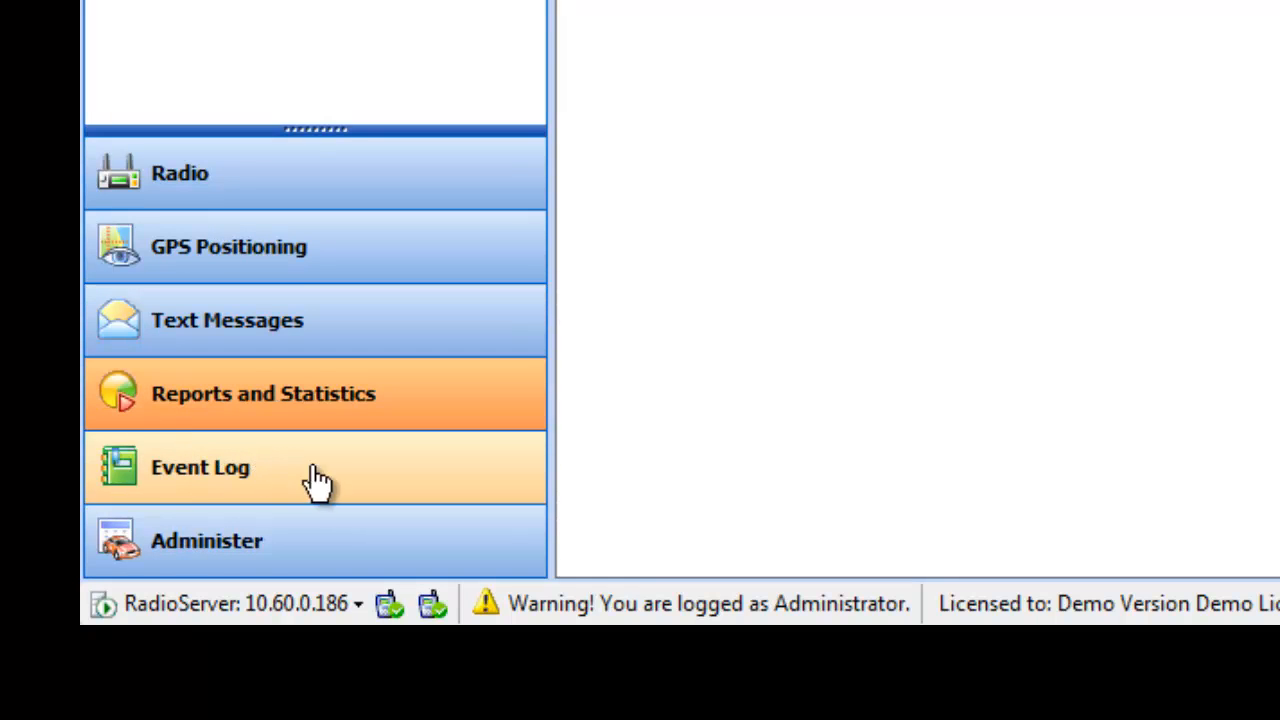
pyautogui.click(222, 487)
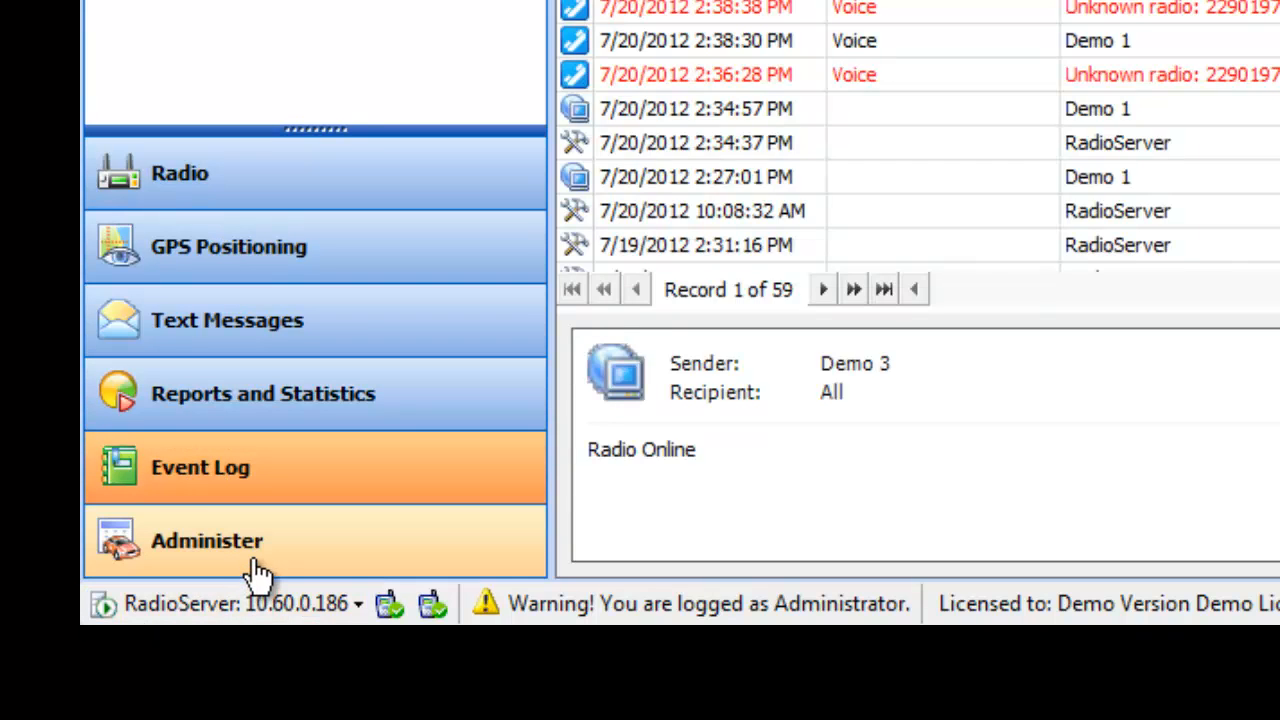
pyautogui.click(258, 570)
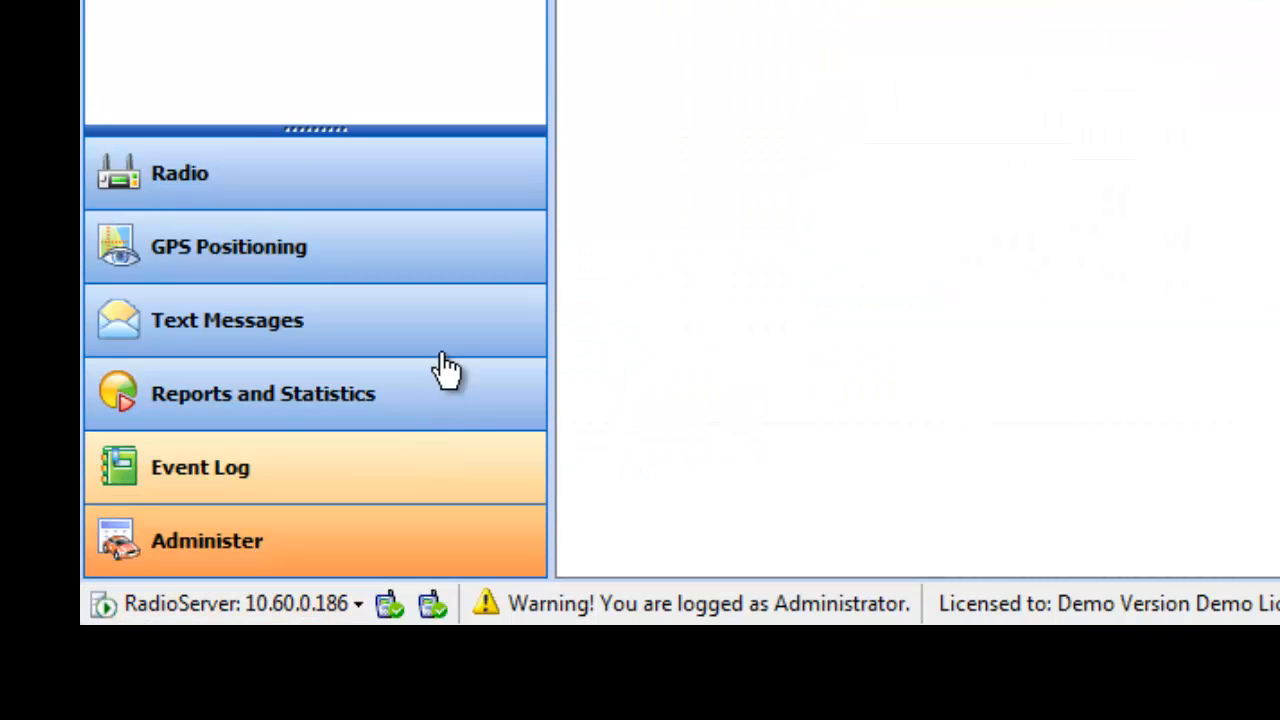
pyautogui.click(444, 180)
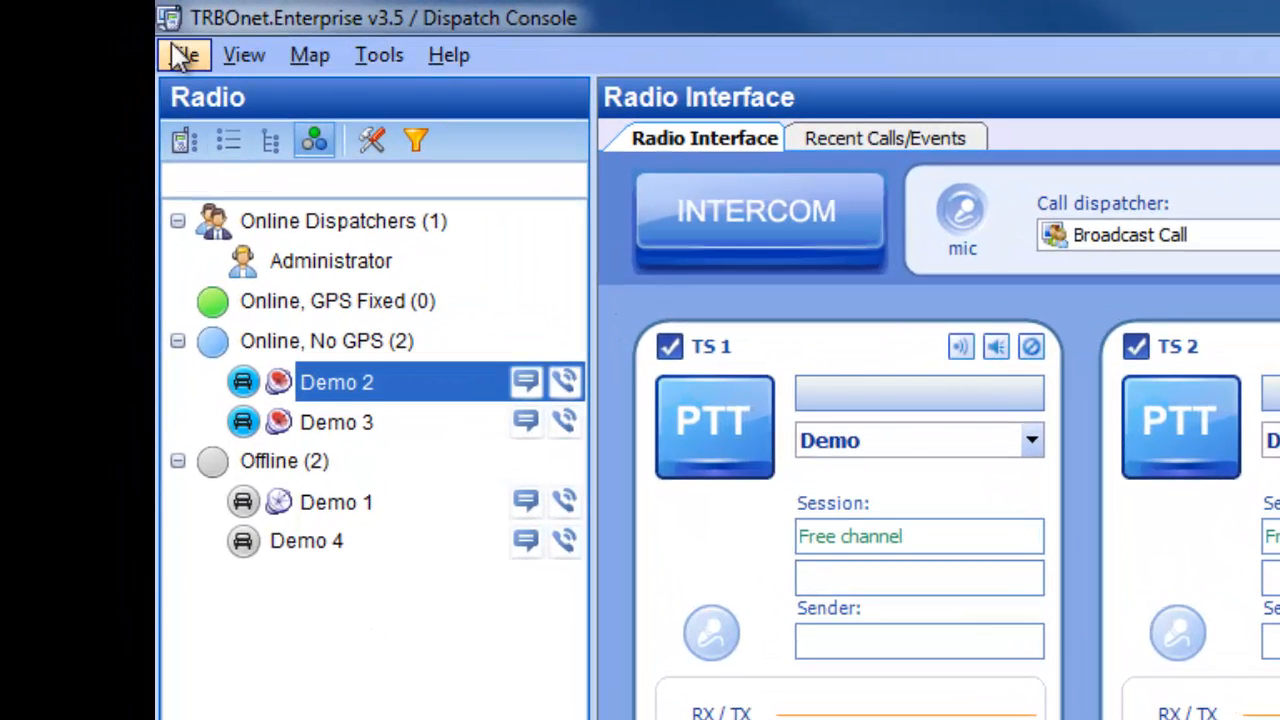
# Step: Open the Connect to Radio Server dialog and close it without changing the connection settings
pyautogui.click(172, 62)
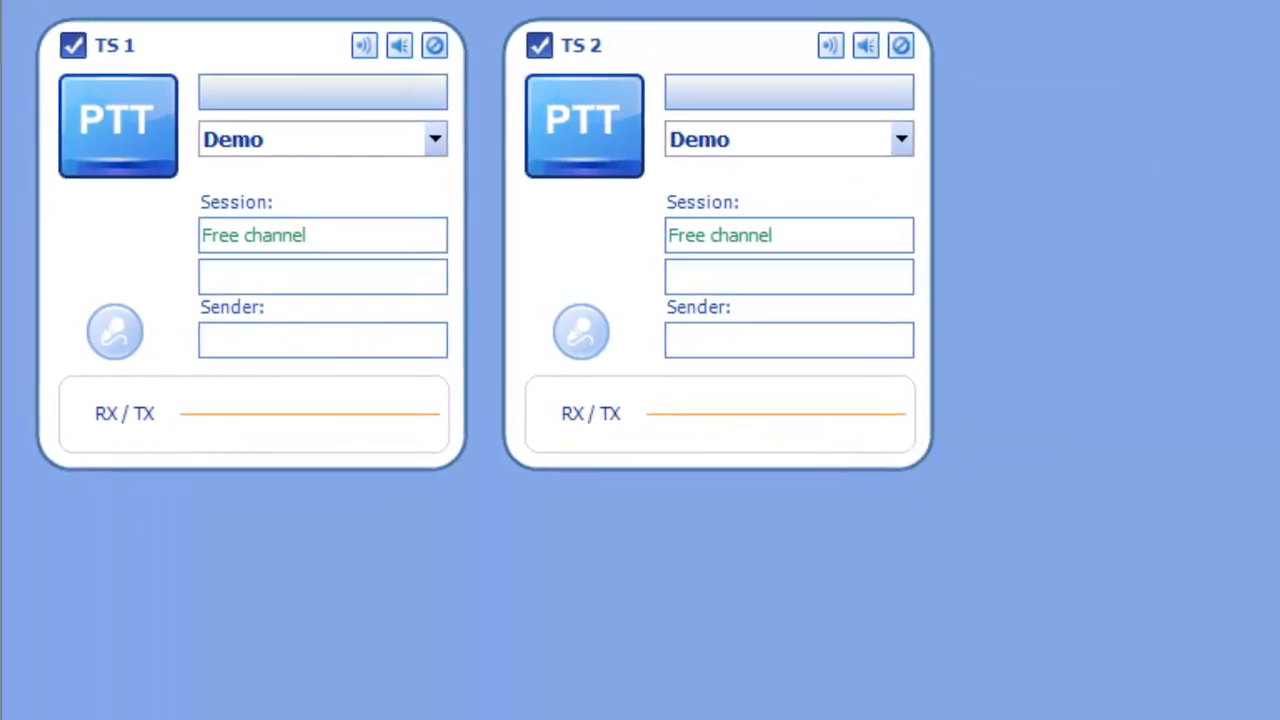
pyautogui.click(258, 94)
pyautogui.moveTo(765, 512); pyautogui.dragTo(662, 509)
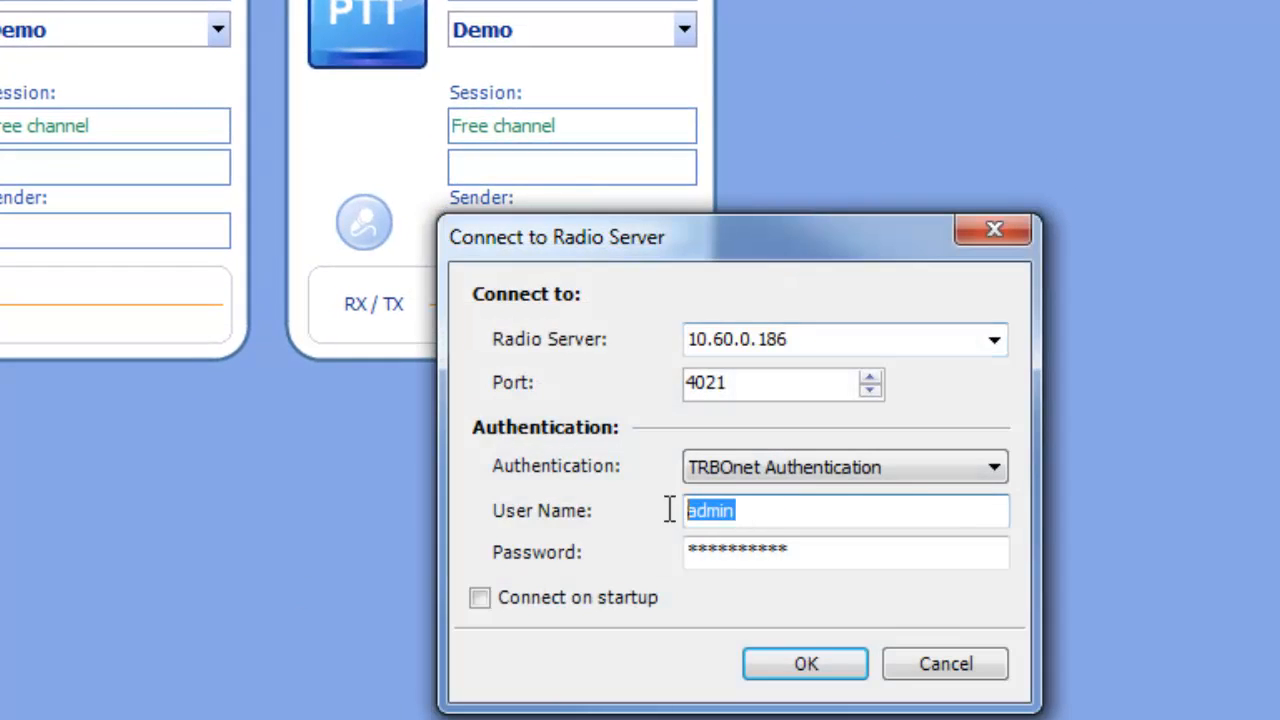
pyautogui.click(977, 672)
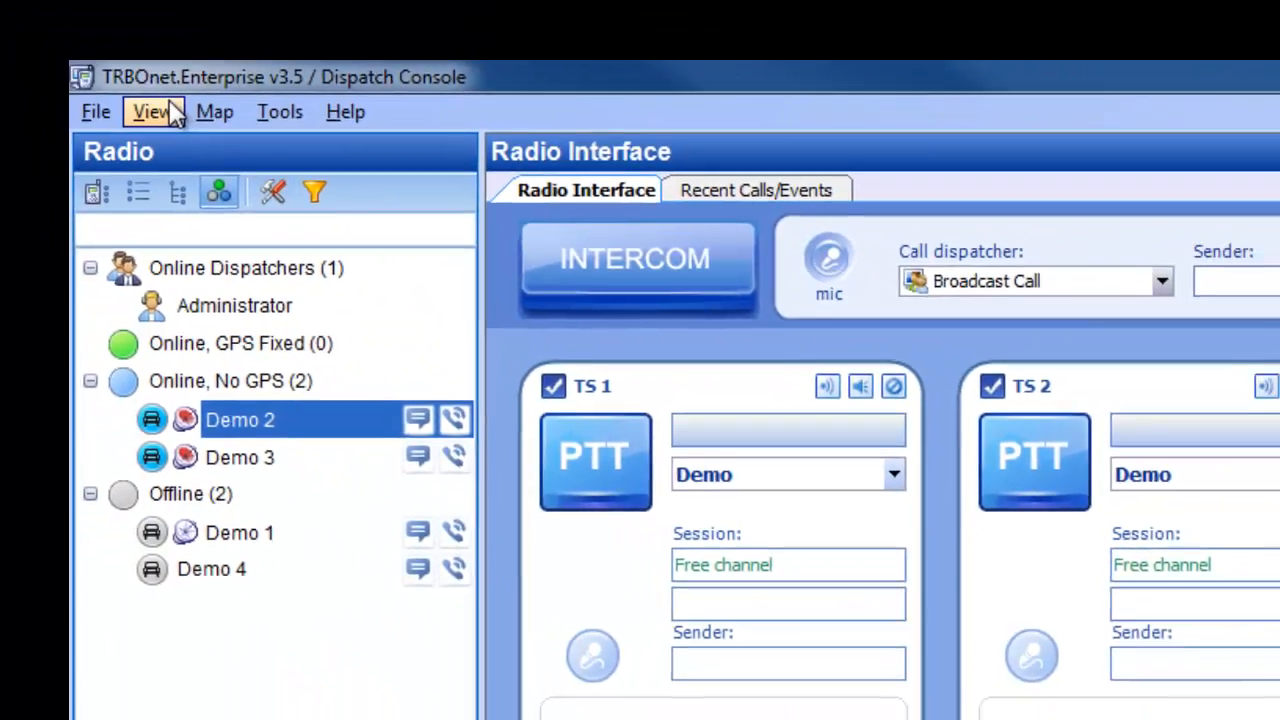
# Step: Hide the navigation panel and show it again
pyautogui.click(149, 112)
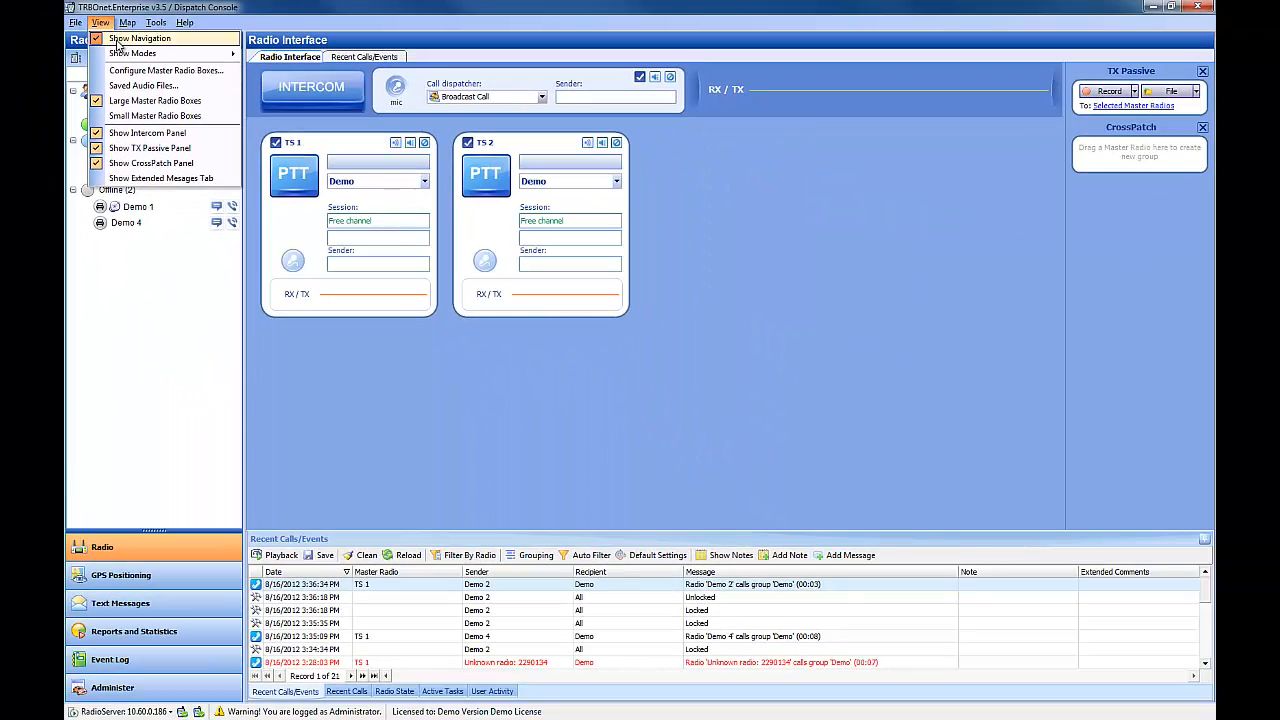
pyautogui.click(117, 44)
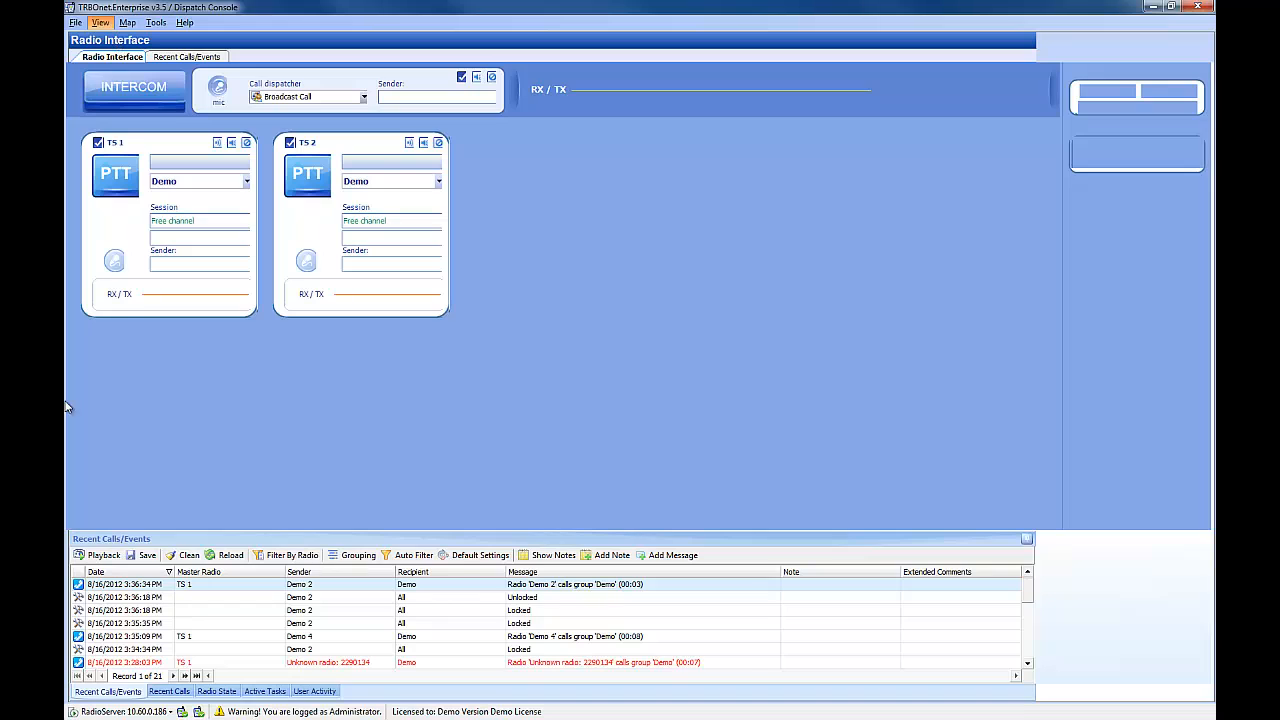
pyautogui.click(100, 22)
pyautogui.click(108, 44)
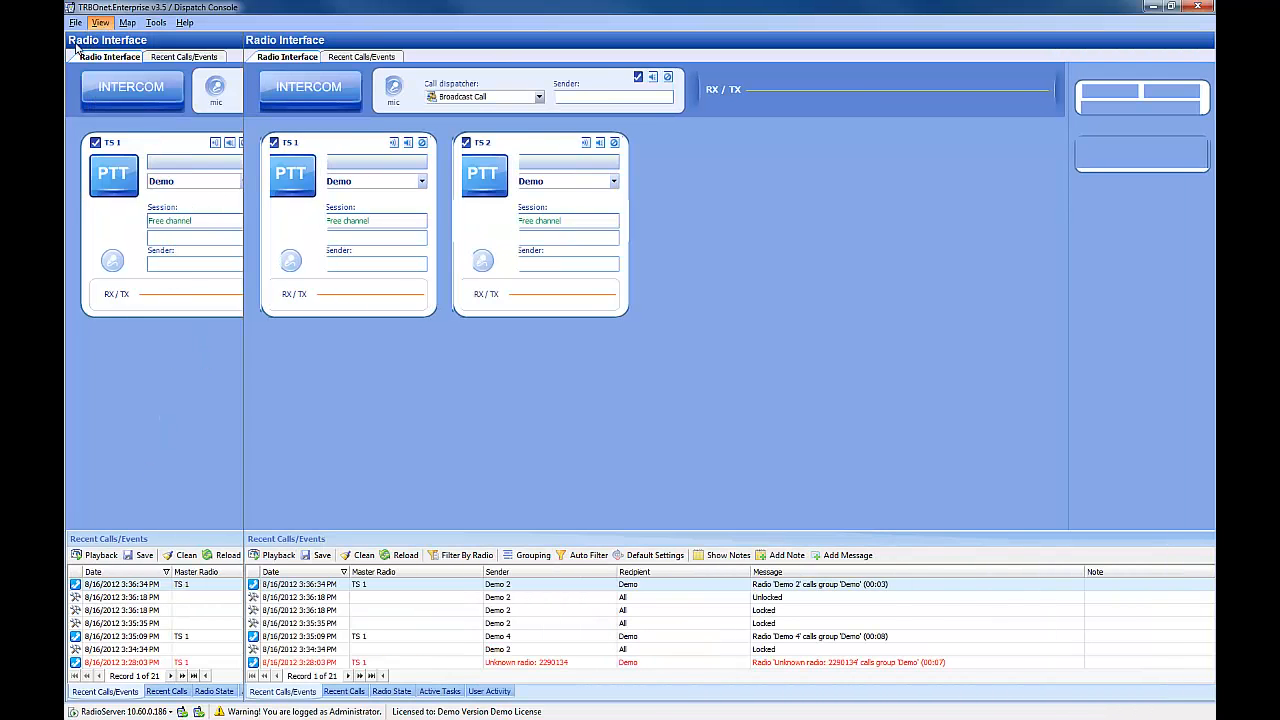
# Step: Hide the Radio mode from the navigation modes and then show it again
pyautogui.click(100, 22)
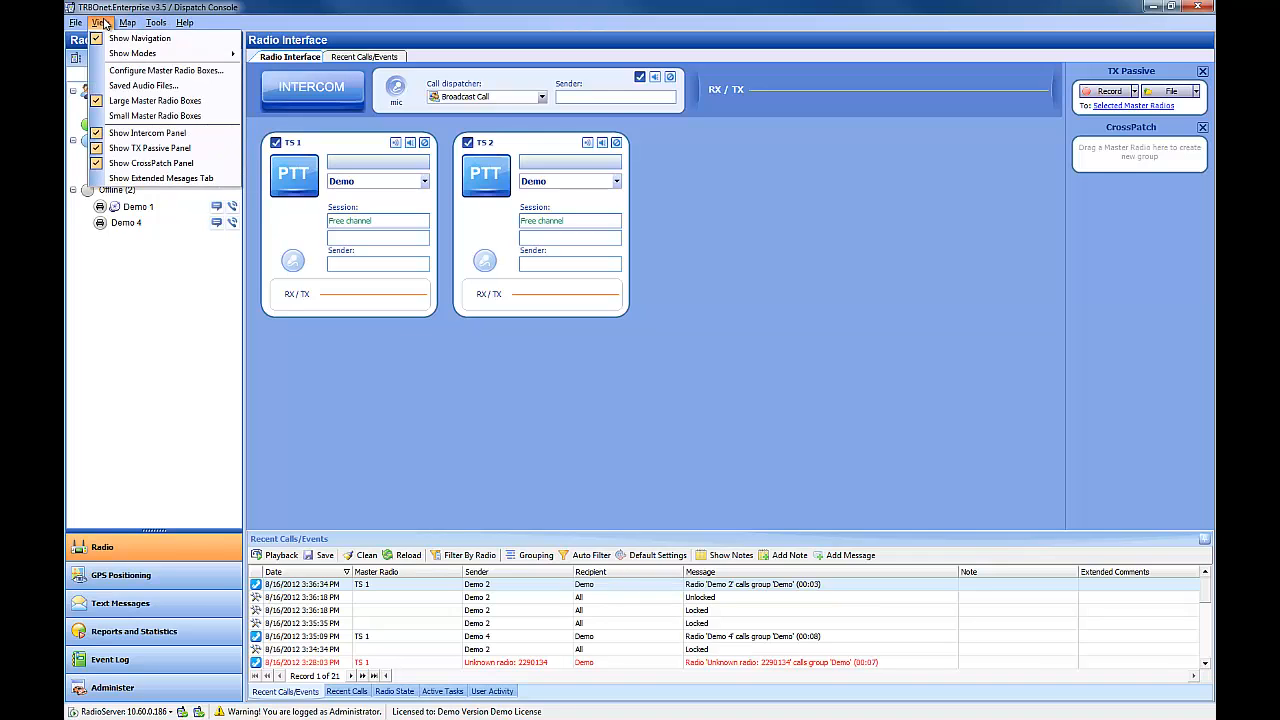
pyautogui.moveTo(150, 53)
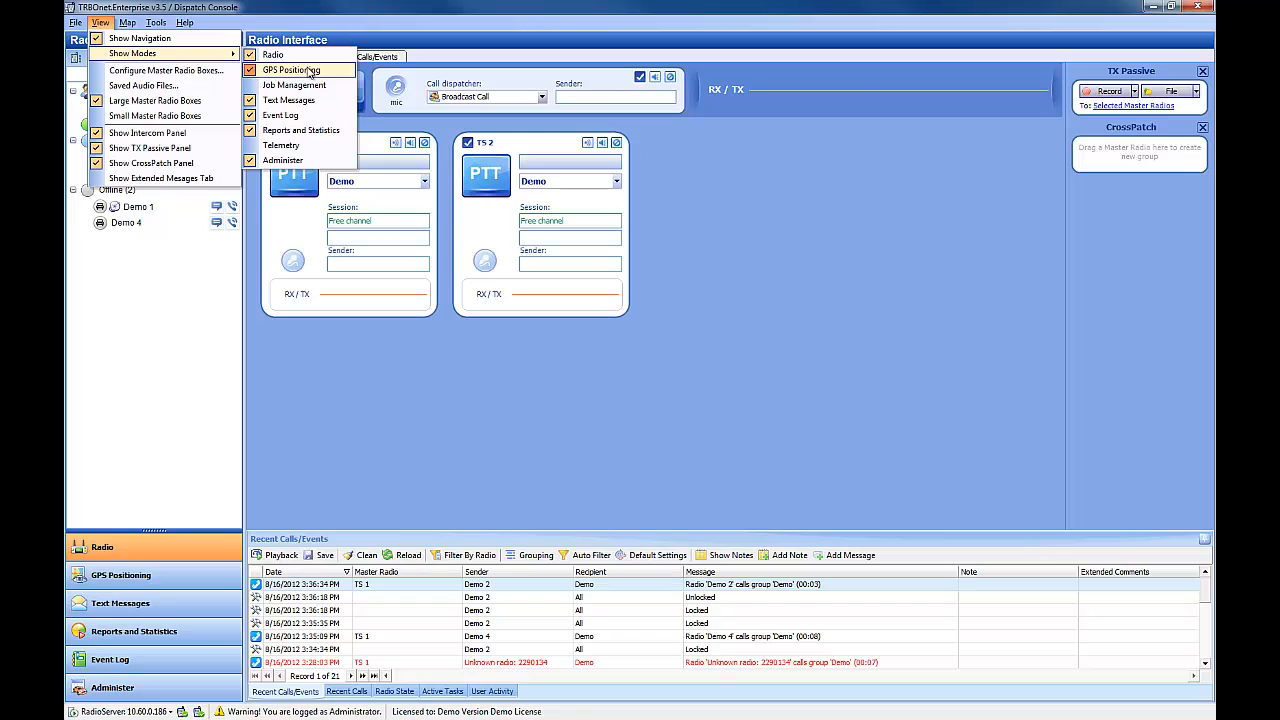
pyautogui.click(275, 54)
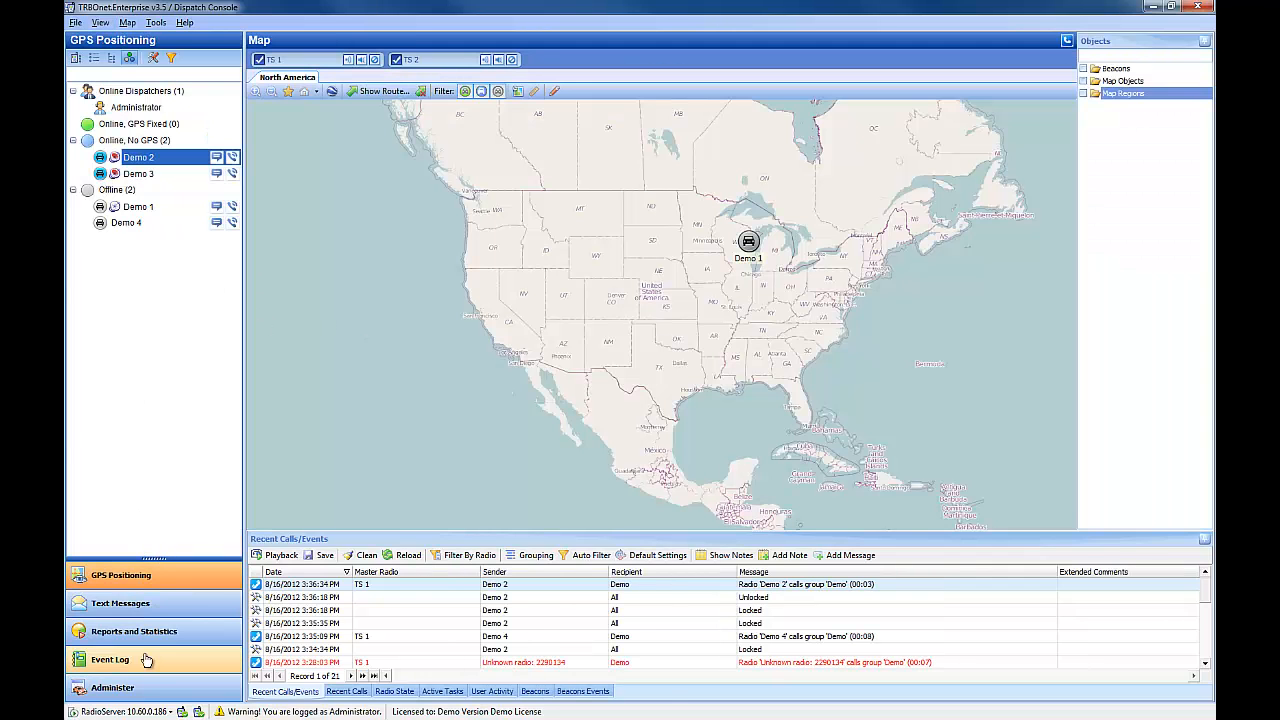
pyautogui.click(97, 22)
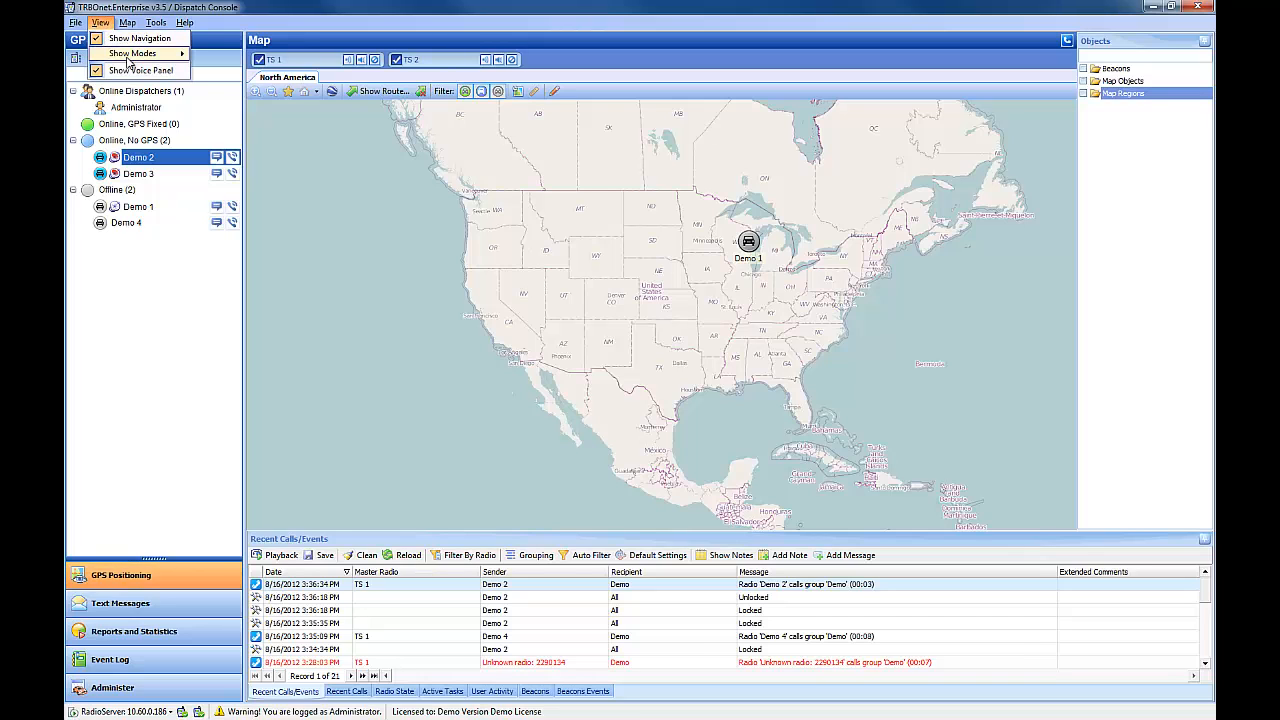
pyautogui.moveTo(132, 53)
pyautogui.click(200, 56)
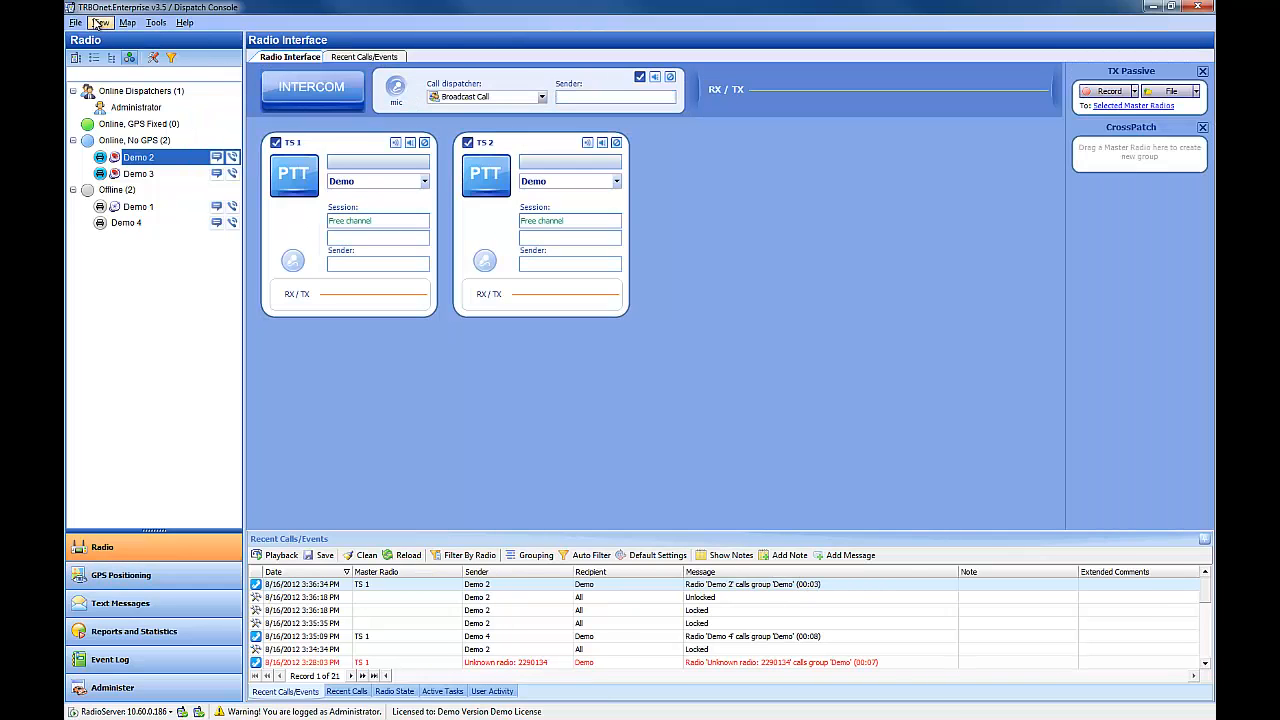
# Step: Configure the master radio boxes so TS 1 moves below TS 2 in the display order
pyautogui.click(100, 22)
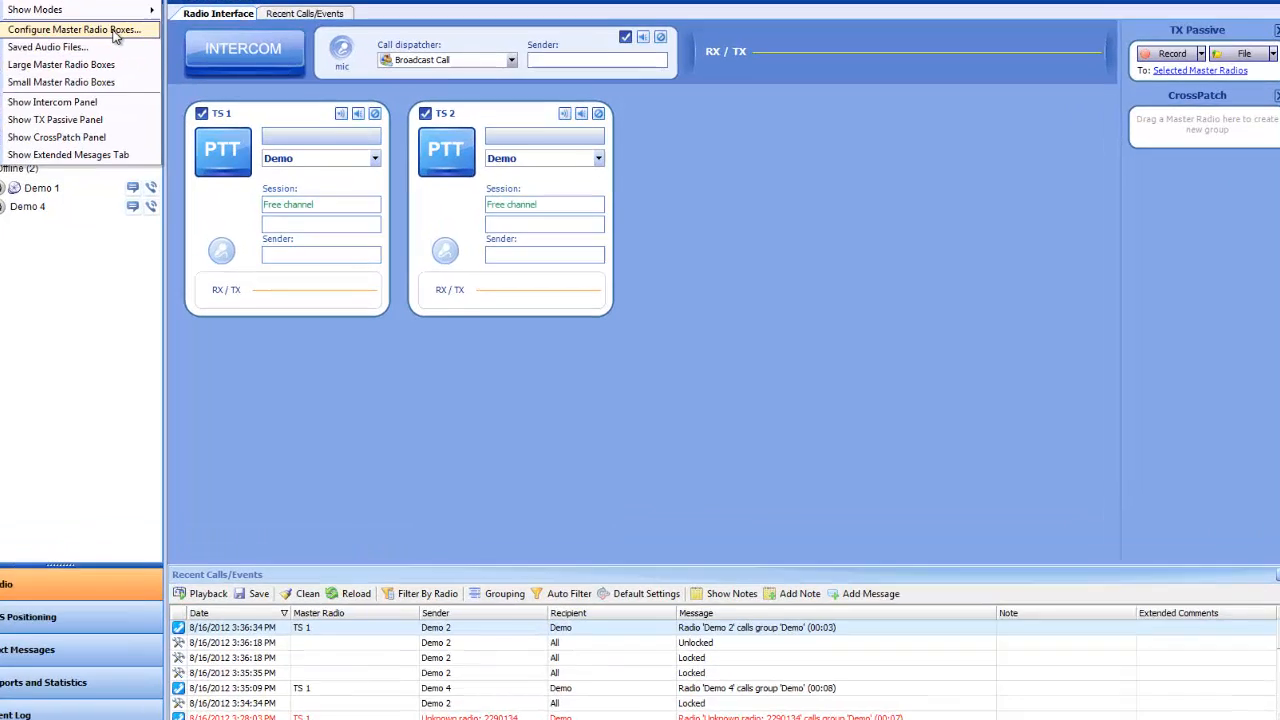
pyautogui.click(200, 71)
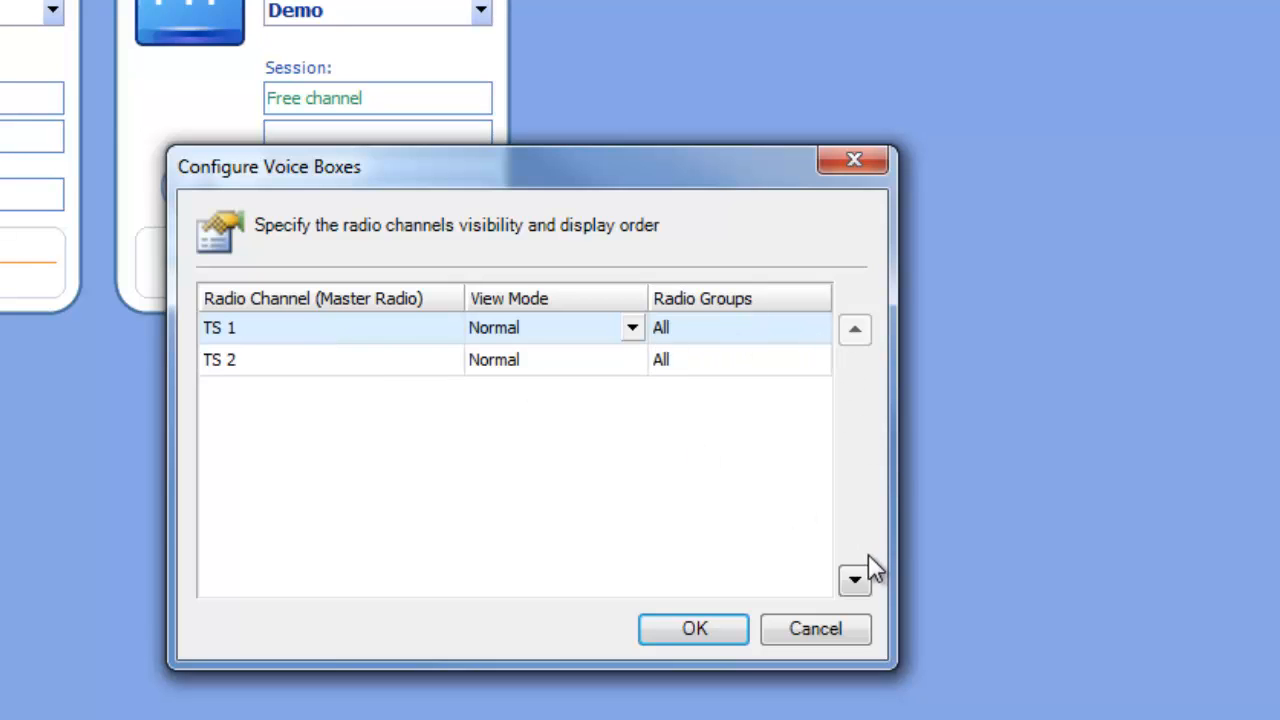
pyautogui.click(855, 579)
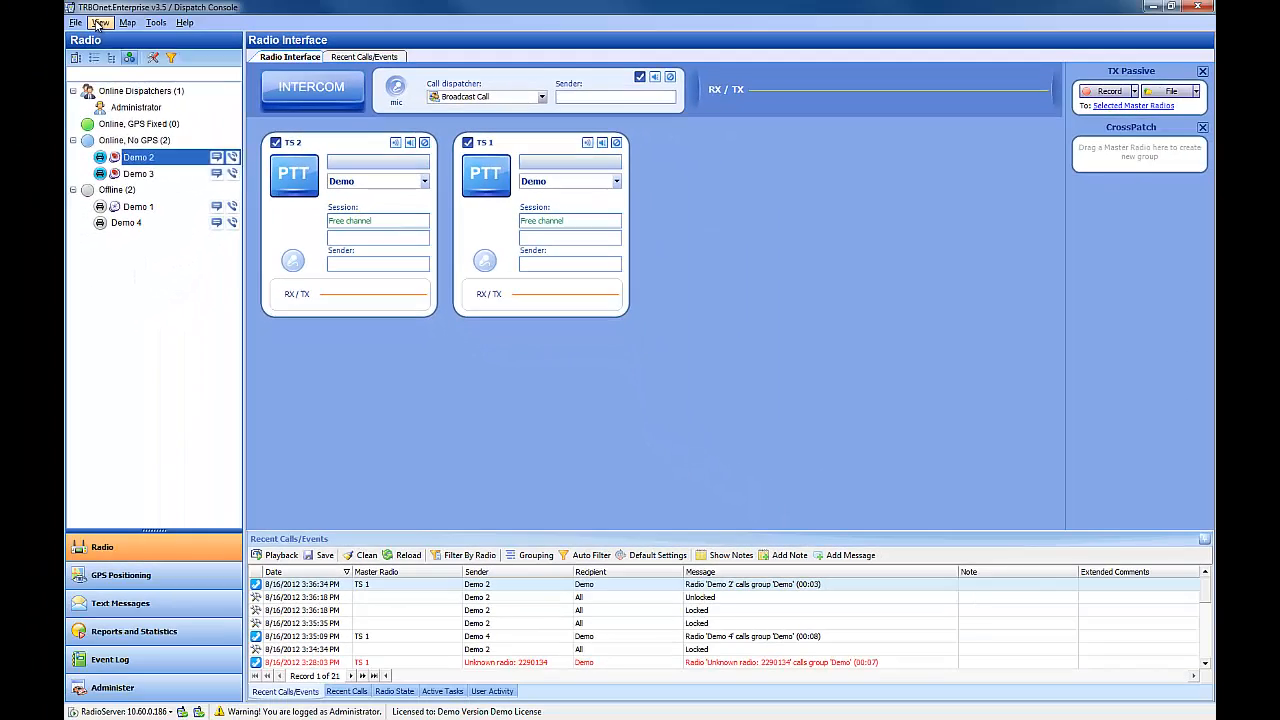
# Step: Open the saved audio files list, start adding a file, and cancel both dialogs
pyautogui.click(100, 22)
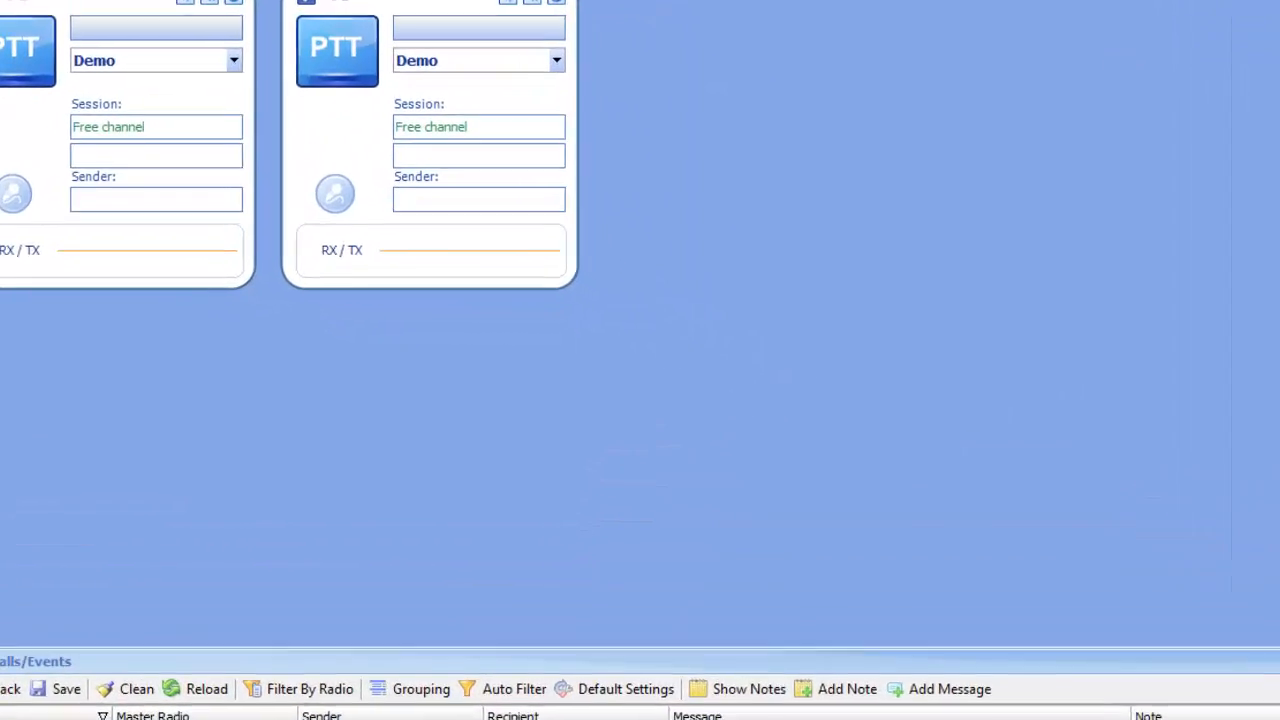
pyautogui.click(186, 88)
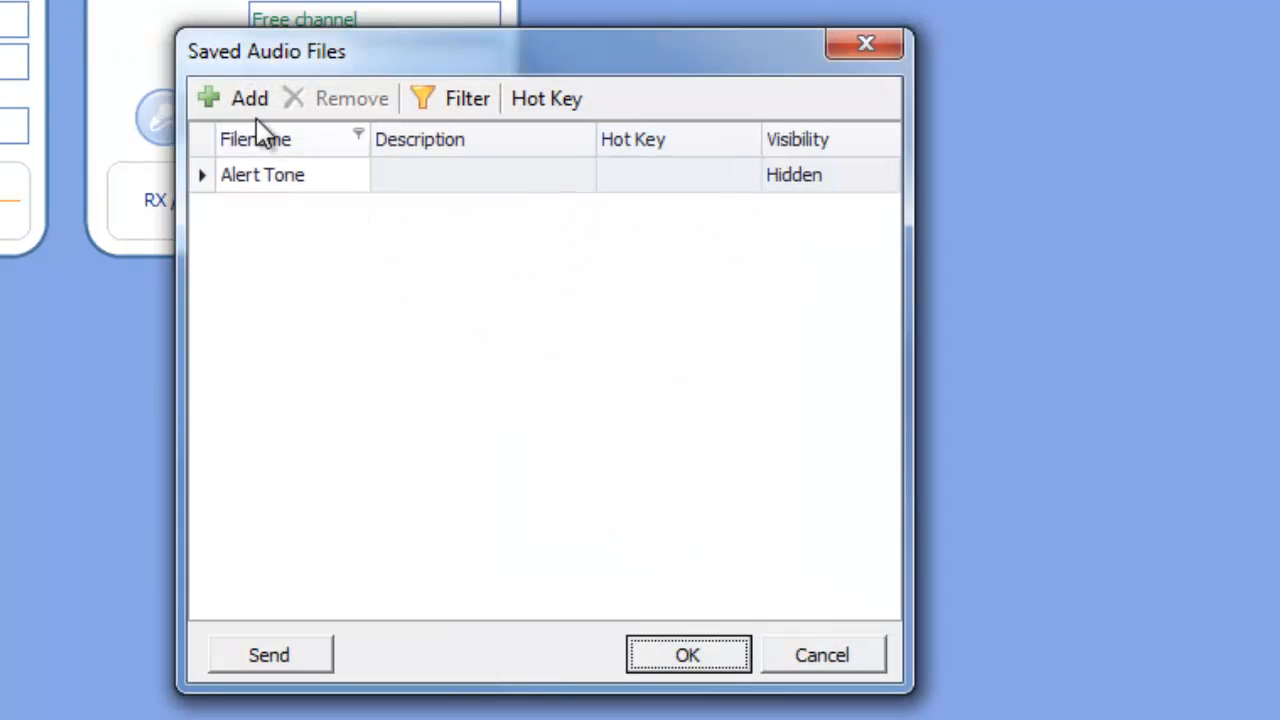
pyautogui.click(221, 100)
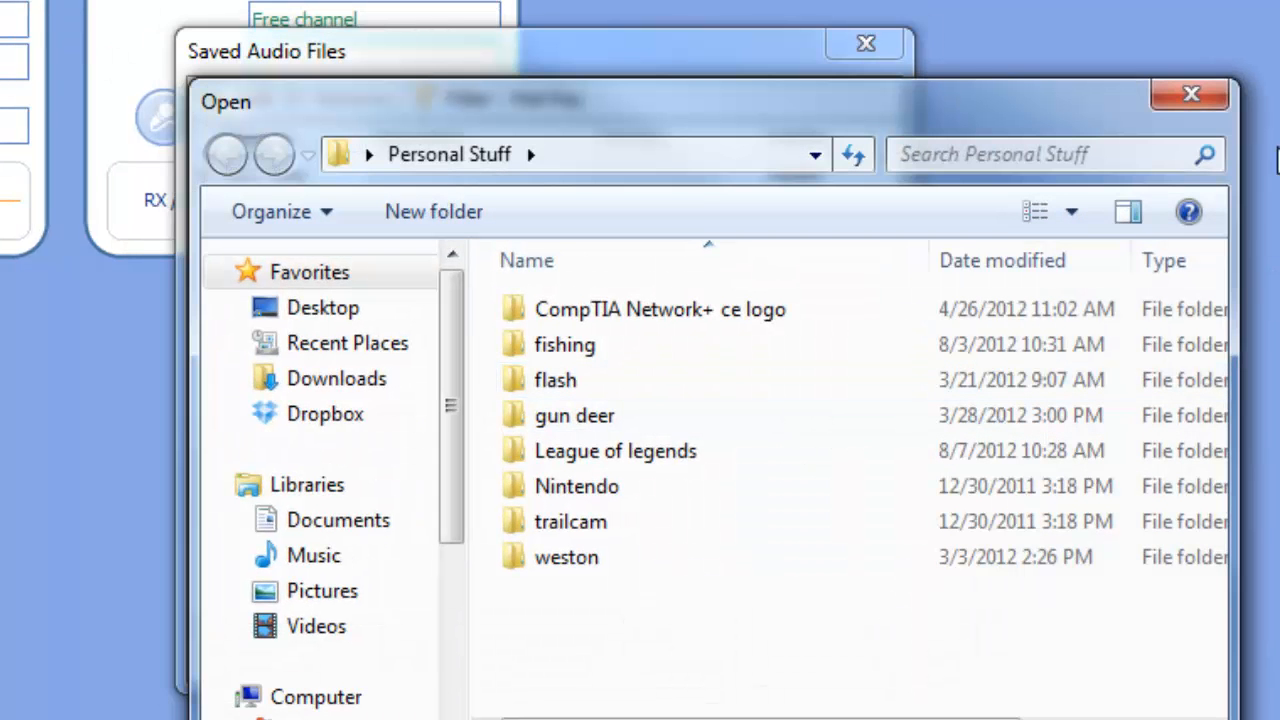
pyautogui.click(1205, 97)
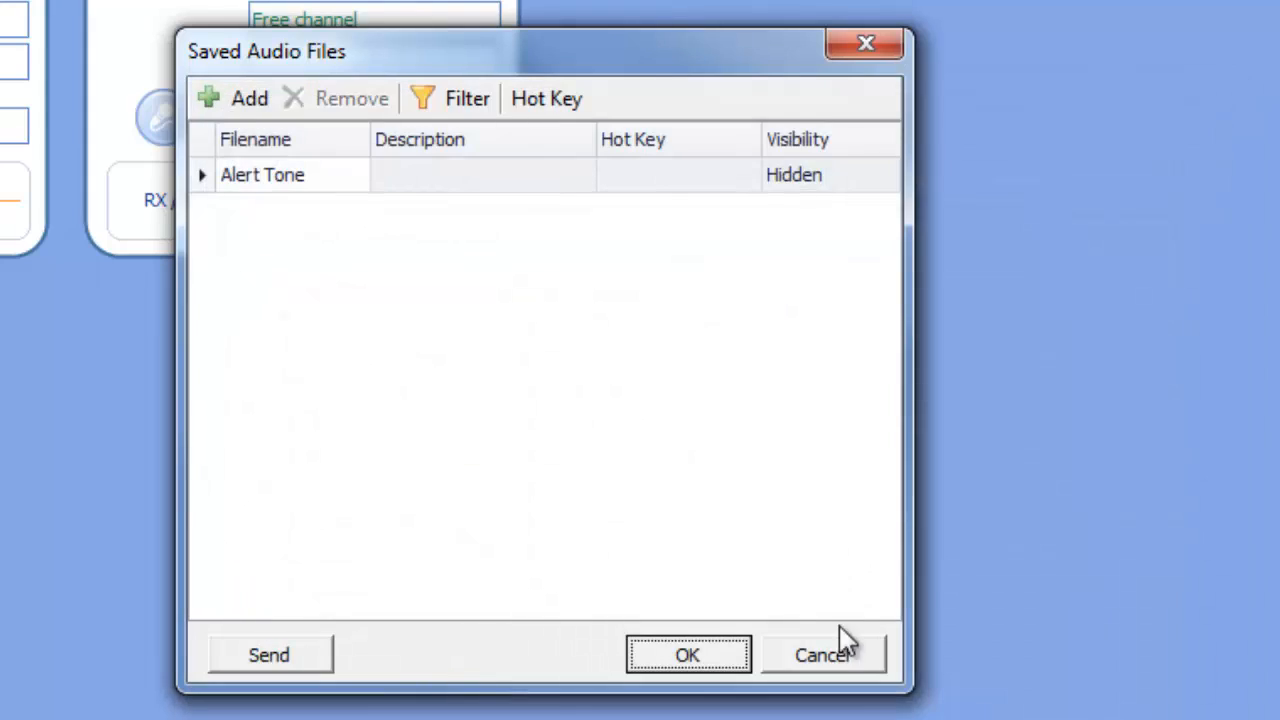
pyautogui.click(845, 658)
# Step: Switch the master radio boxes to small size and back to large size
pyautogui.click(101, 22)
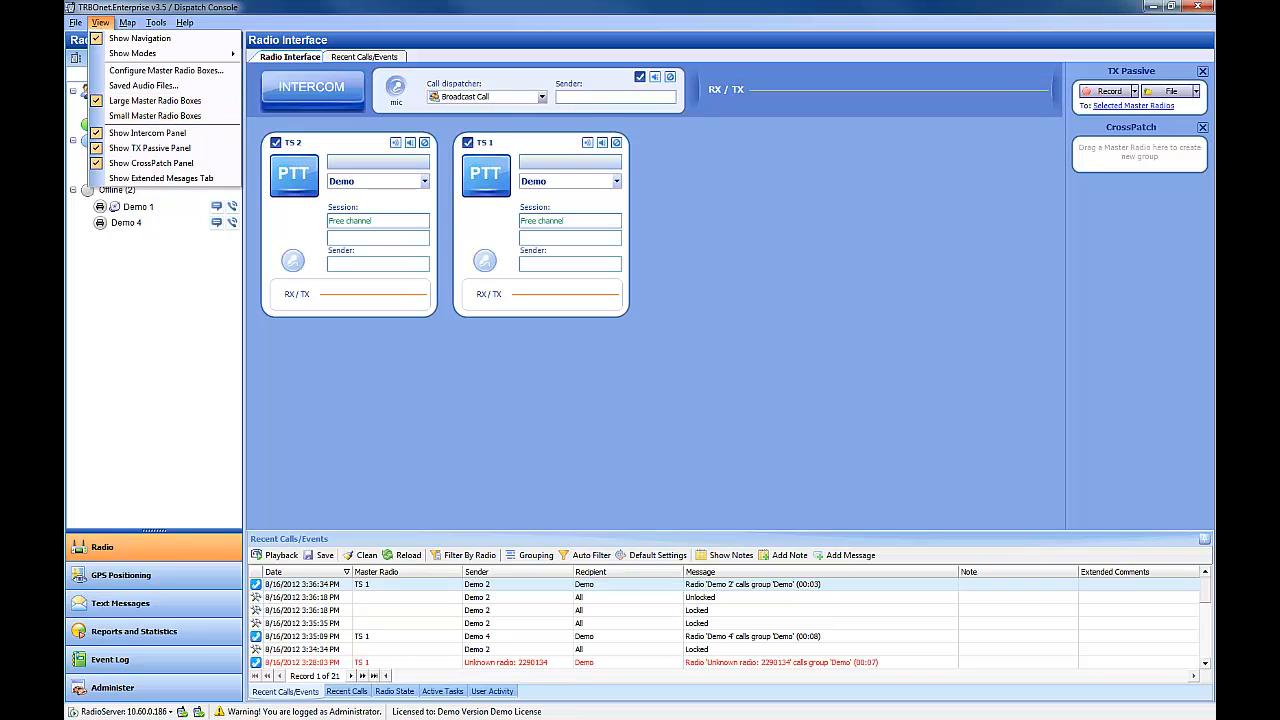
pyautogui.click(150, 718)
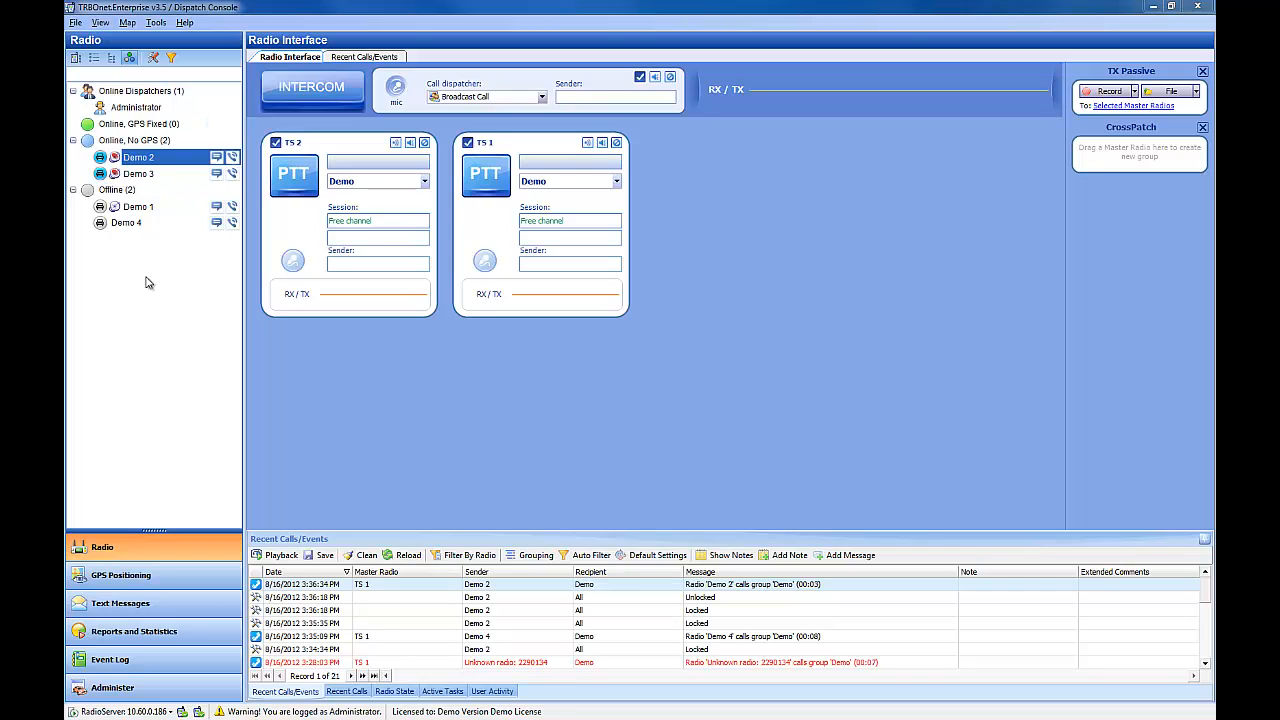
pyautogui.click(102, 22)
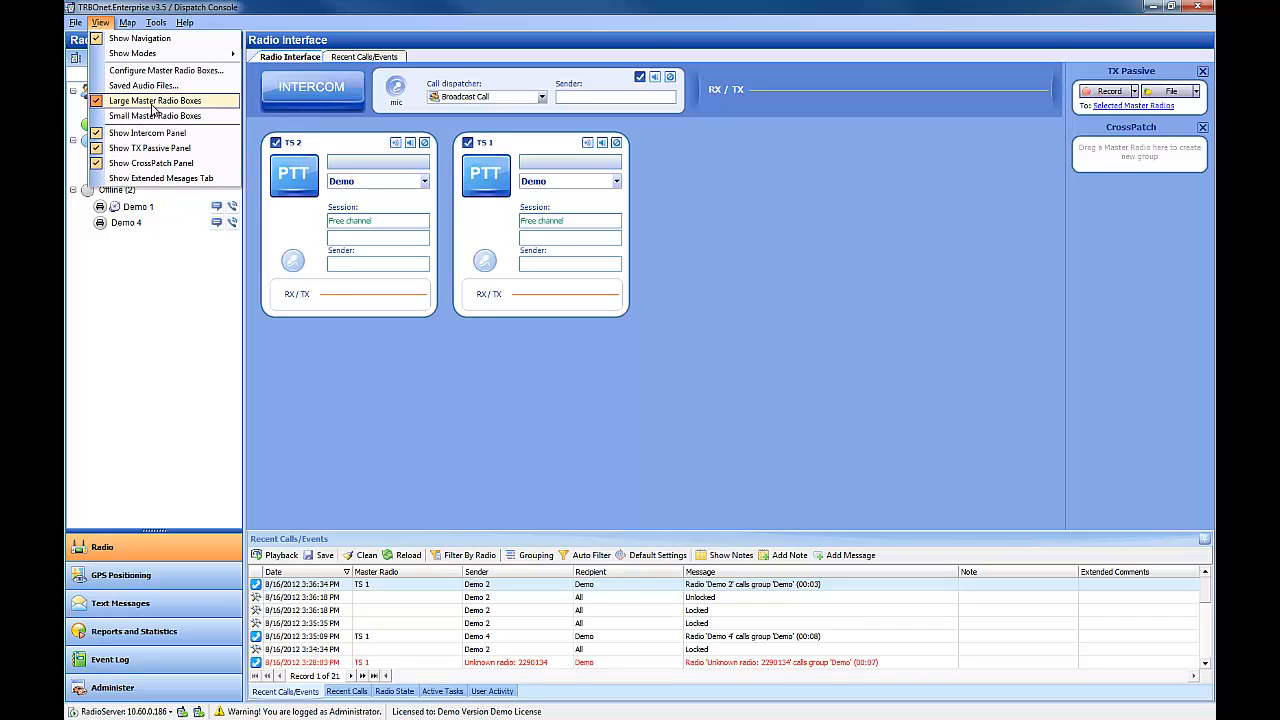
pyautogui.click(156, 116)
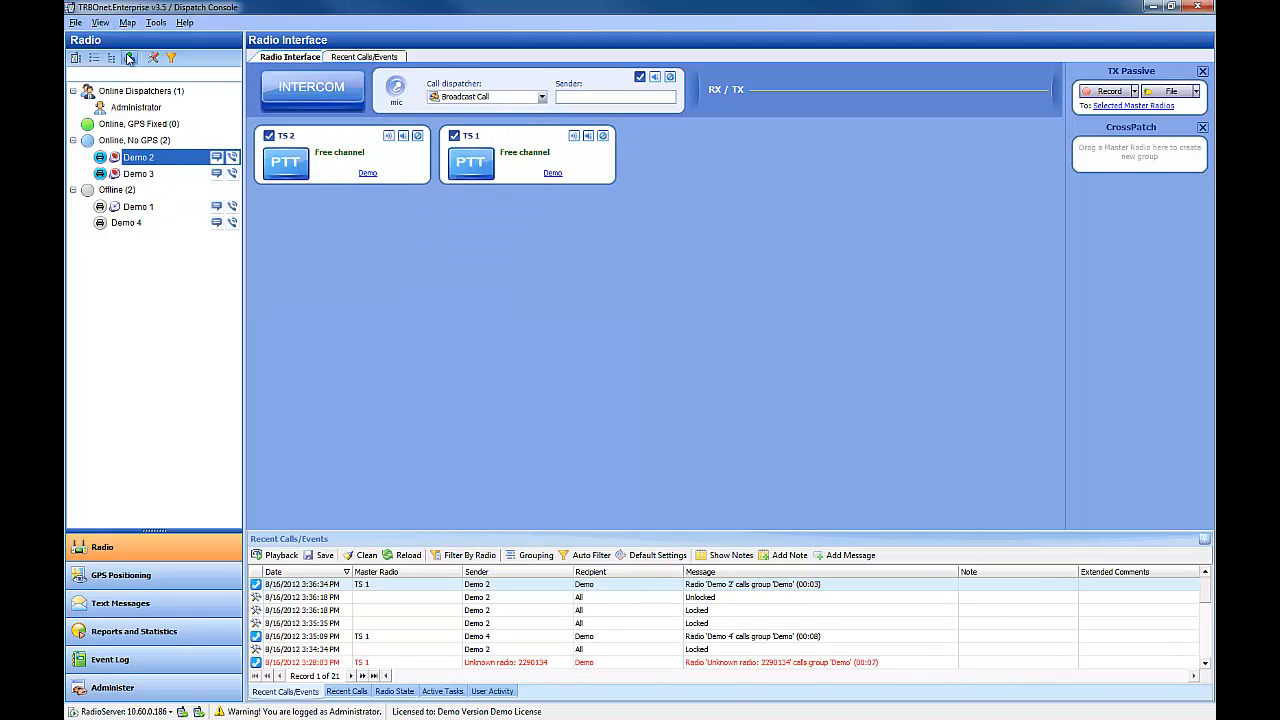
pyautogui.click(102, 23)
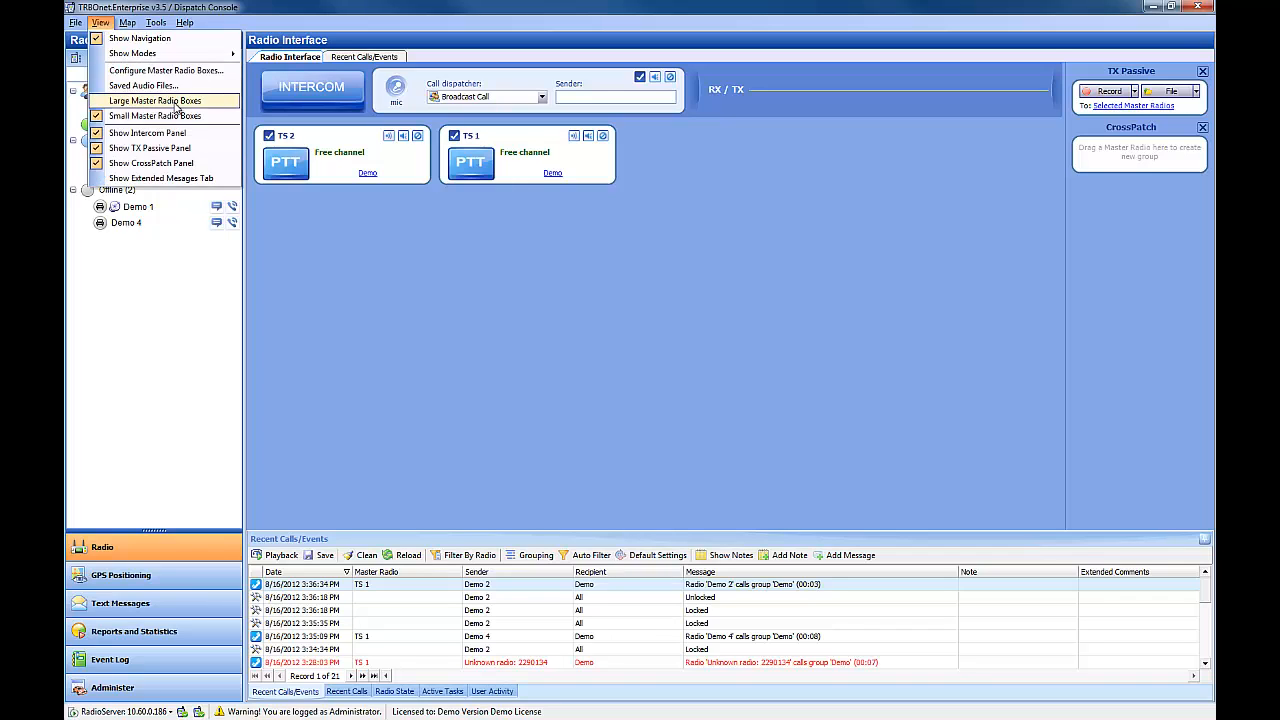
pyautogui.click(177, 101)
# Step: Hide the intercom panel and show it again
pyautogui.click(99, 22)
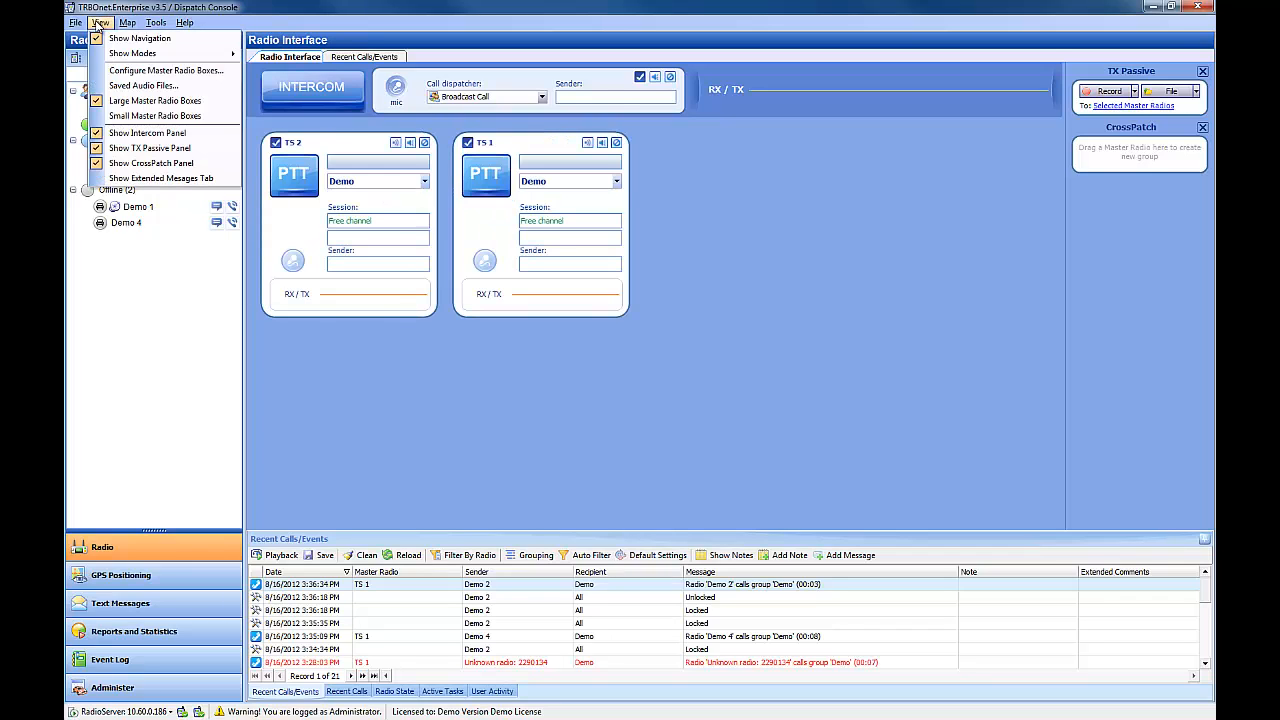
pyautogui.click(184, 134)
pyautogui.click(100, 22)
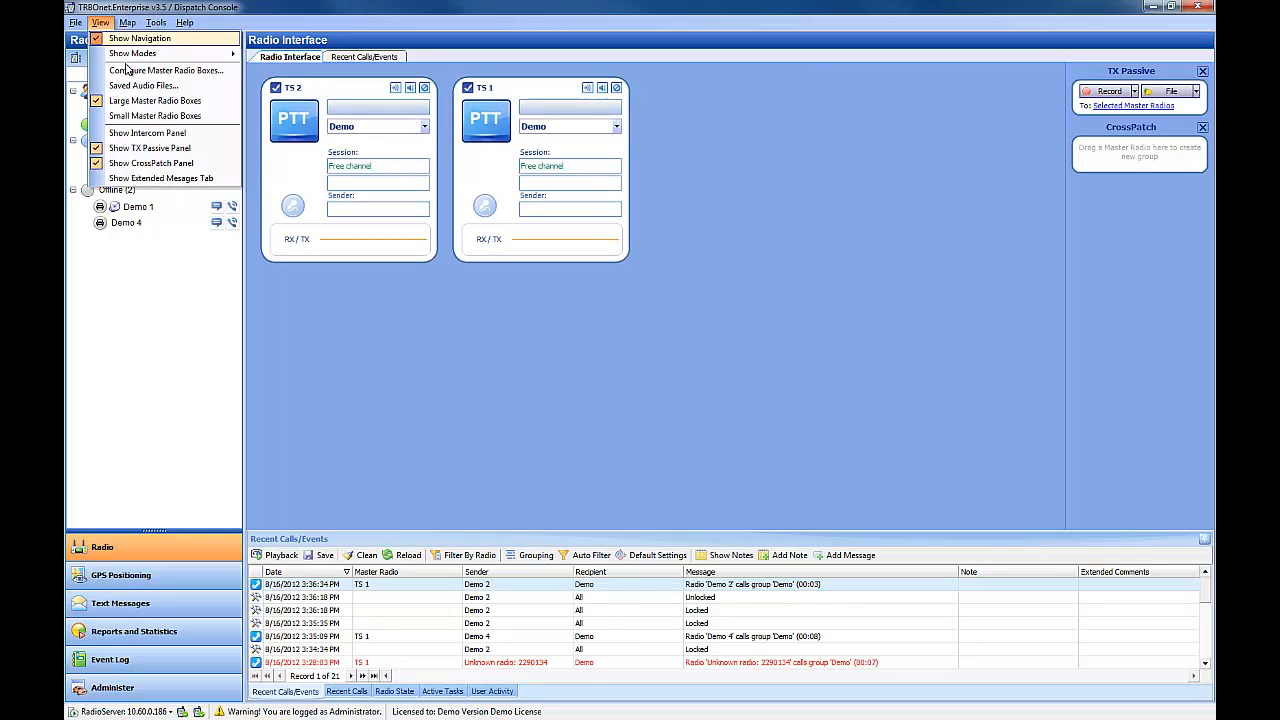
pyautogui.click(148, 132)
# Step: Enable the Extended Messages tab, open it, and return to the Radio Interface tab
pyautogui.click(102, 23)
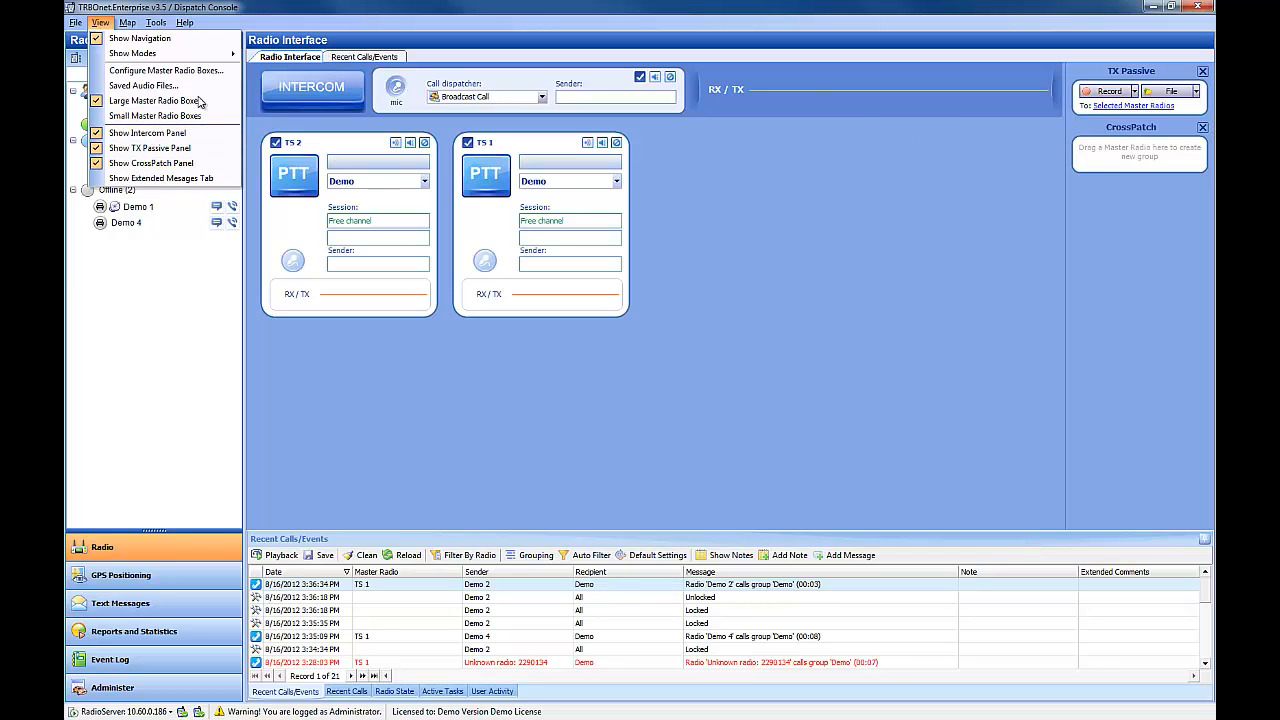
pyautogui.click(178, 178)
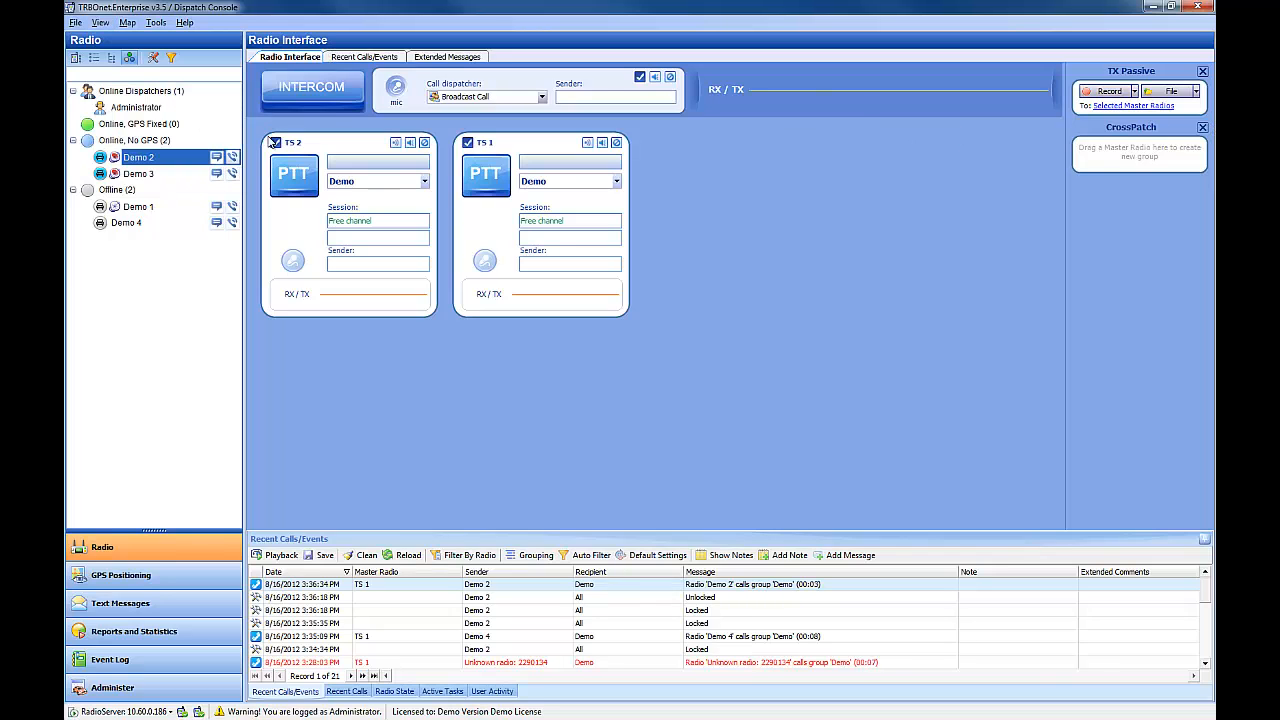
pyautogui.click(466, 57)
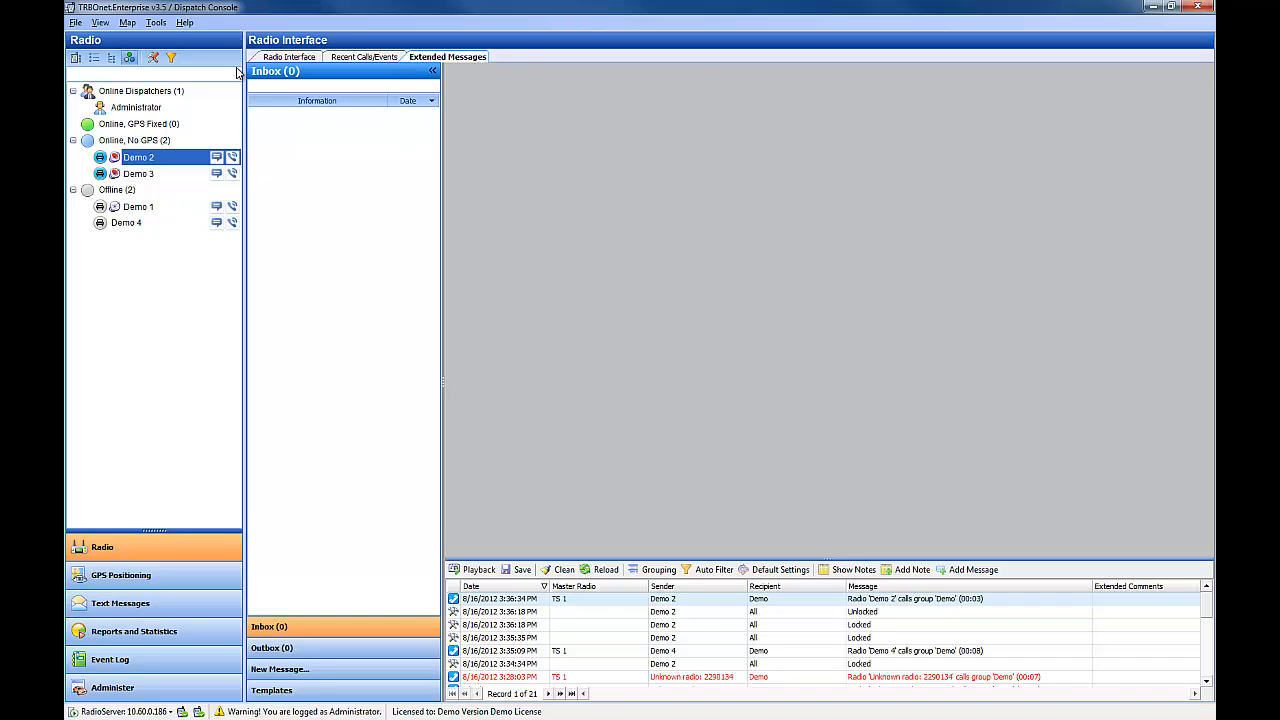
pyautogui.click(278, 57)
# Step: Turn off the Extended Messages tab
pyautogui.click(100, 22)
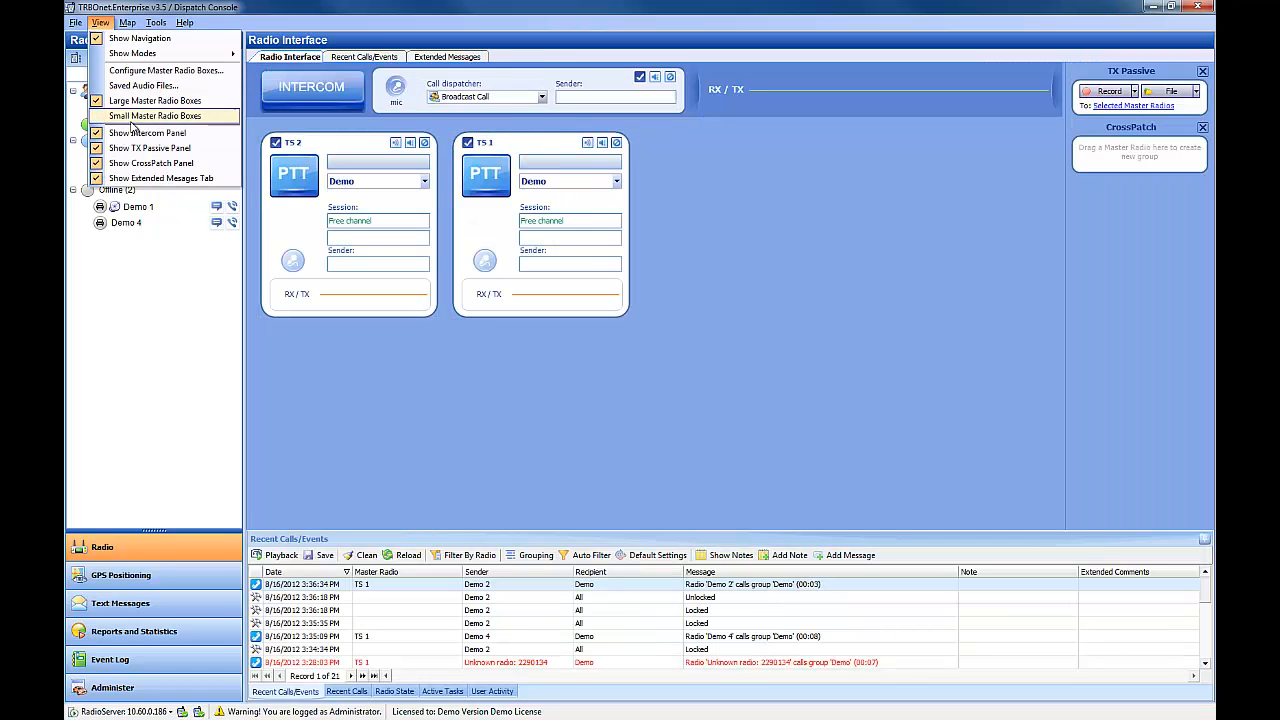
pyautogui.click(148, 179)
# Step: Switch the console to the GPS Positioning navigation mode
pyautogui.click(133, 21)
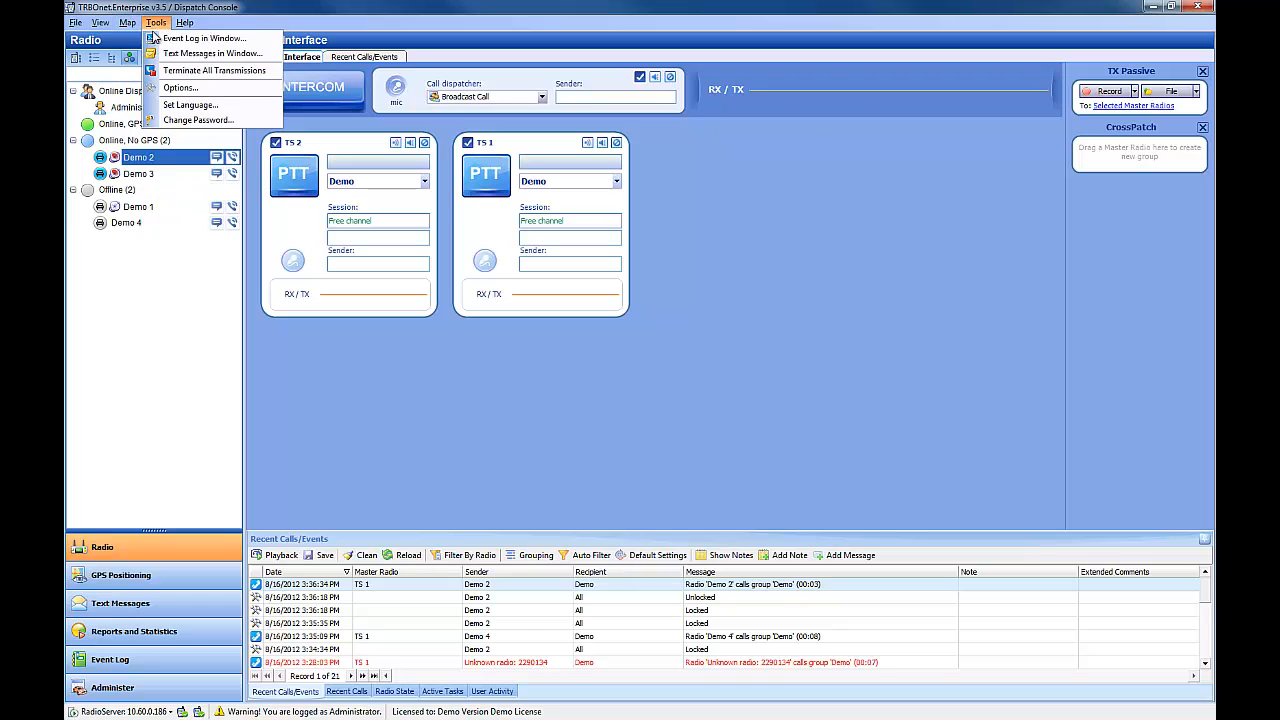
pyautogui.click(130, 424)
pyautogui.click(128, 584)
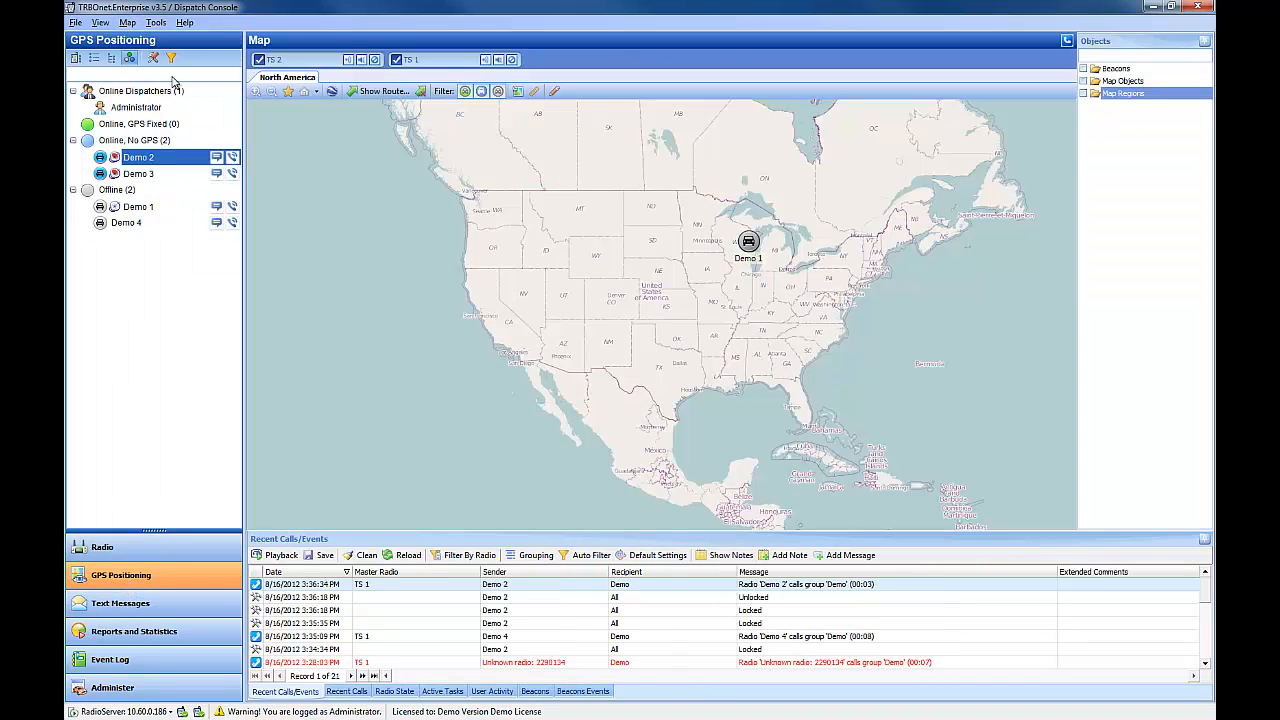
# Step: Open the active map selection, highlight OpenStreetMap among the available maps, and cancel the dialog
pyautogui.click(128, 22)
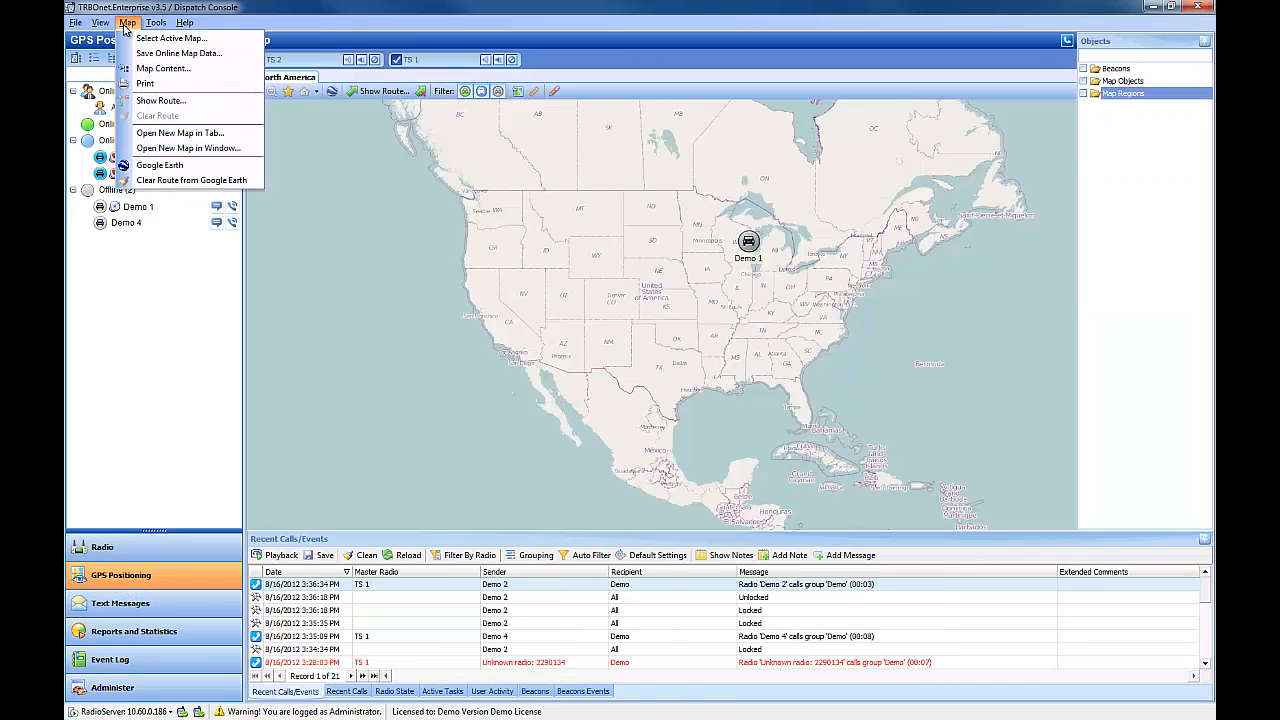
pyautogui.click(136, 42)
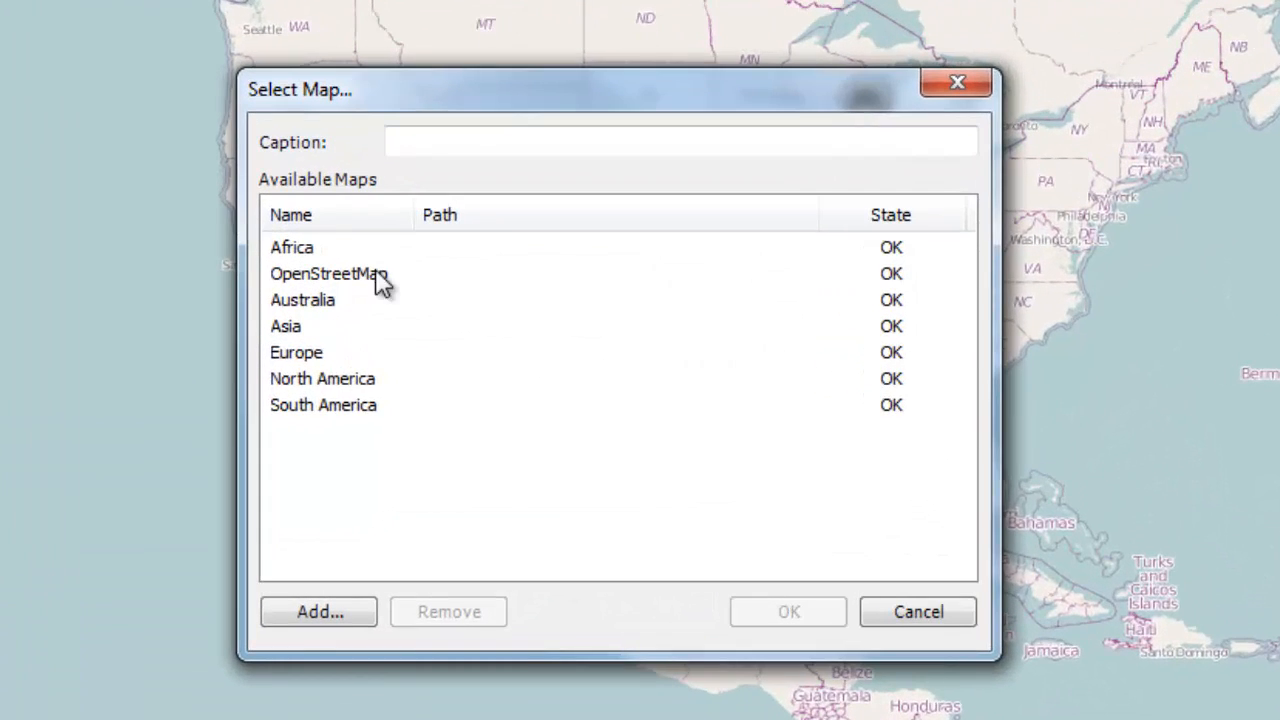
pyautogui.click(463, 151)
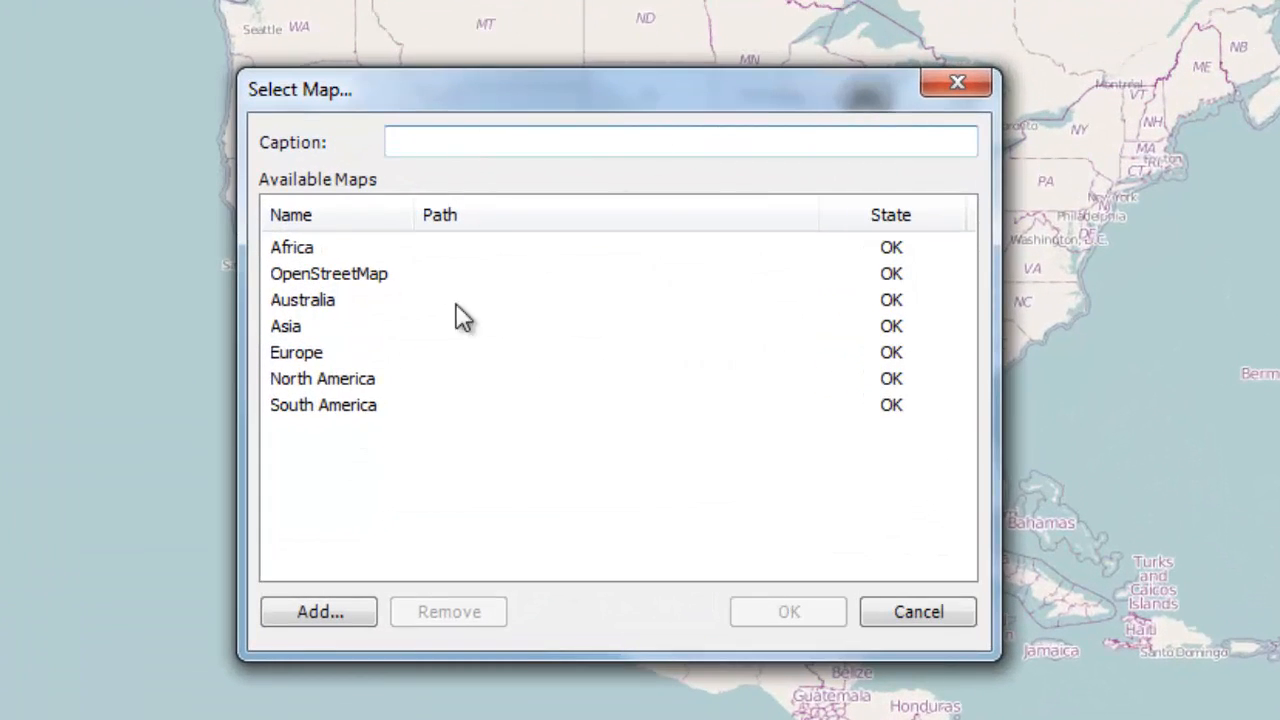
pyautogui.click(352, 273)
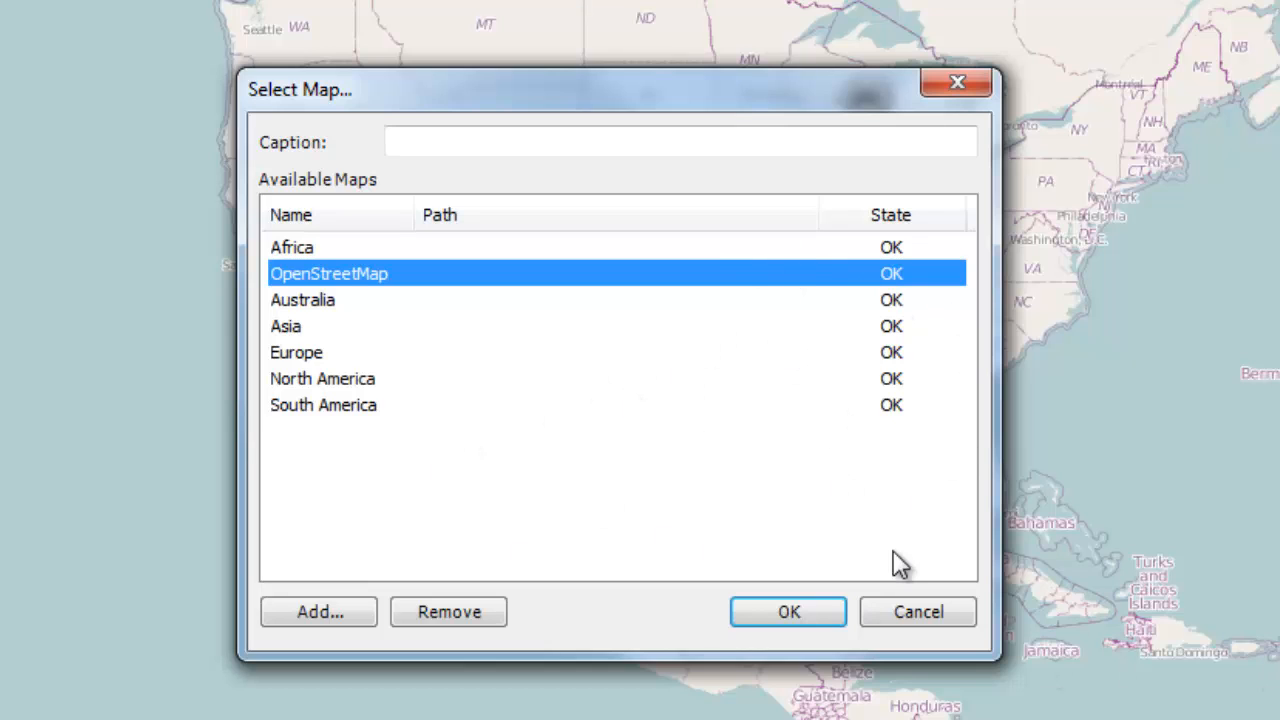
pyautogui.click(872, 611)
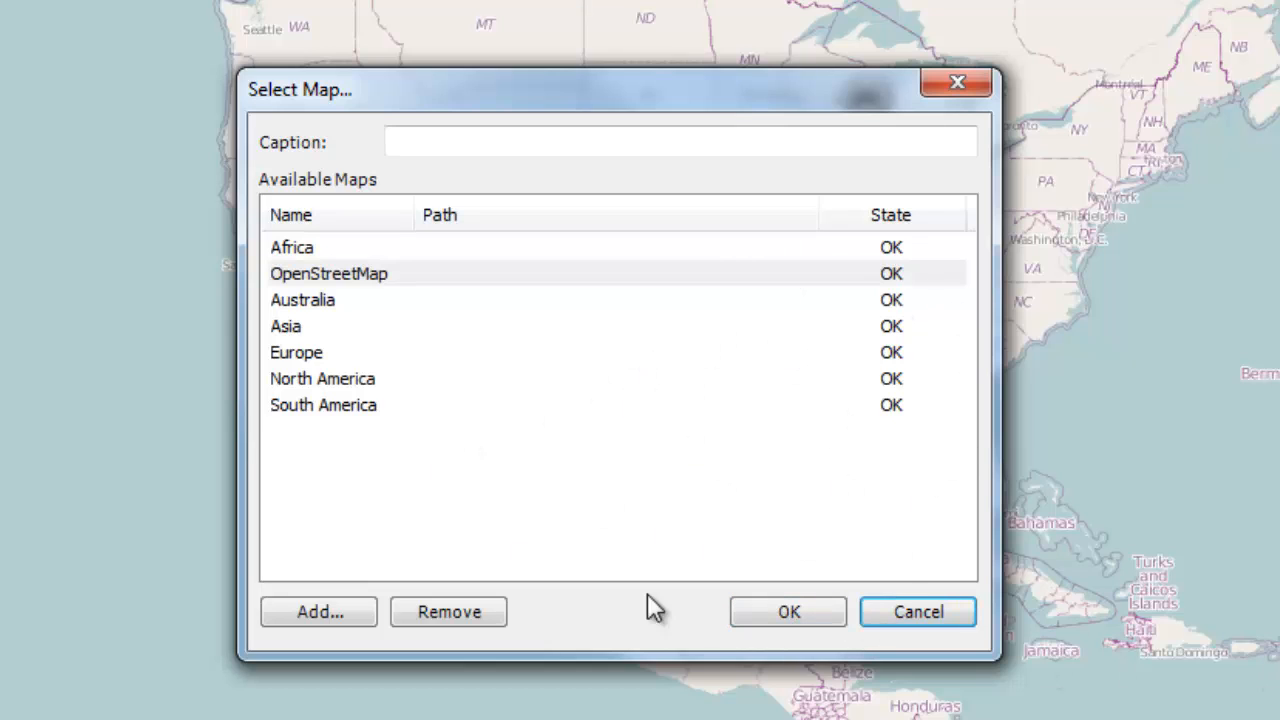
pyautogui.click(886, 608)
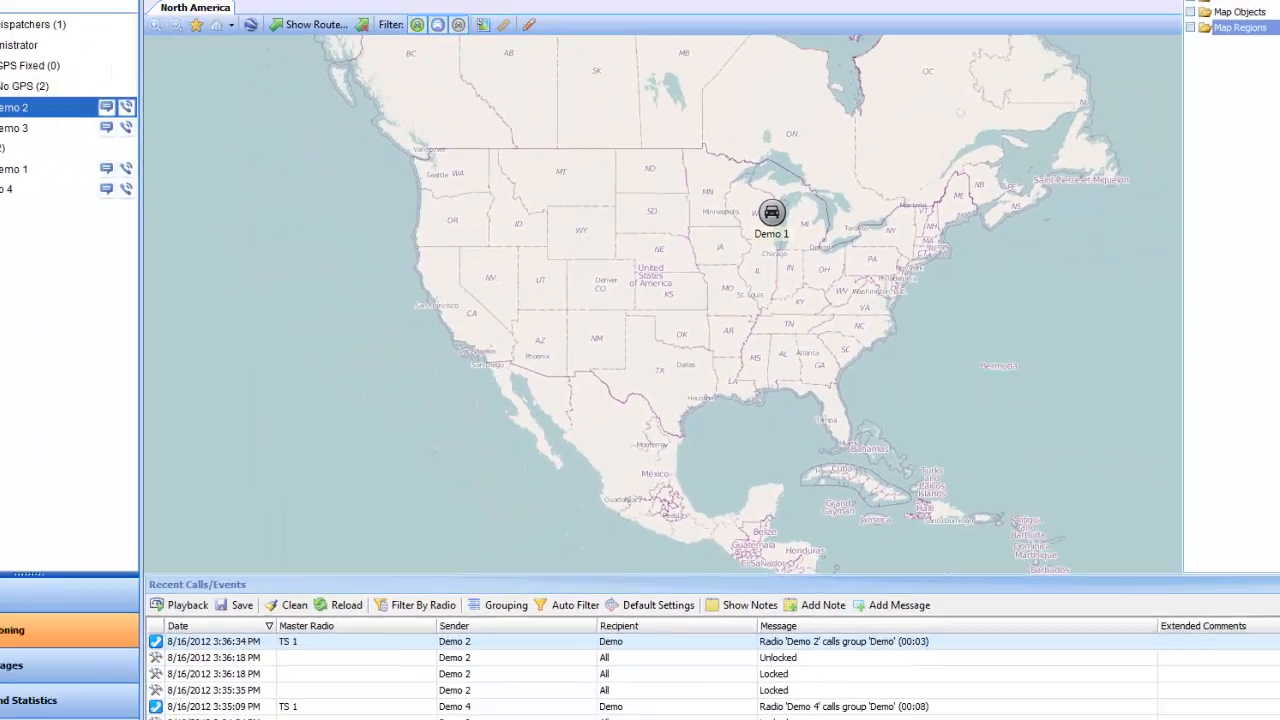
# Step: Open the dialog for saving online map data
pyautogui.click(128, 22)
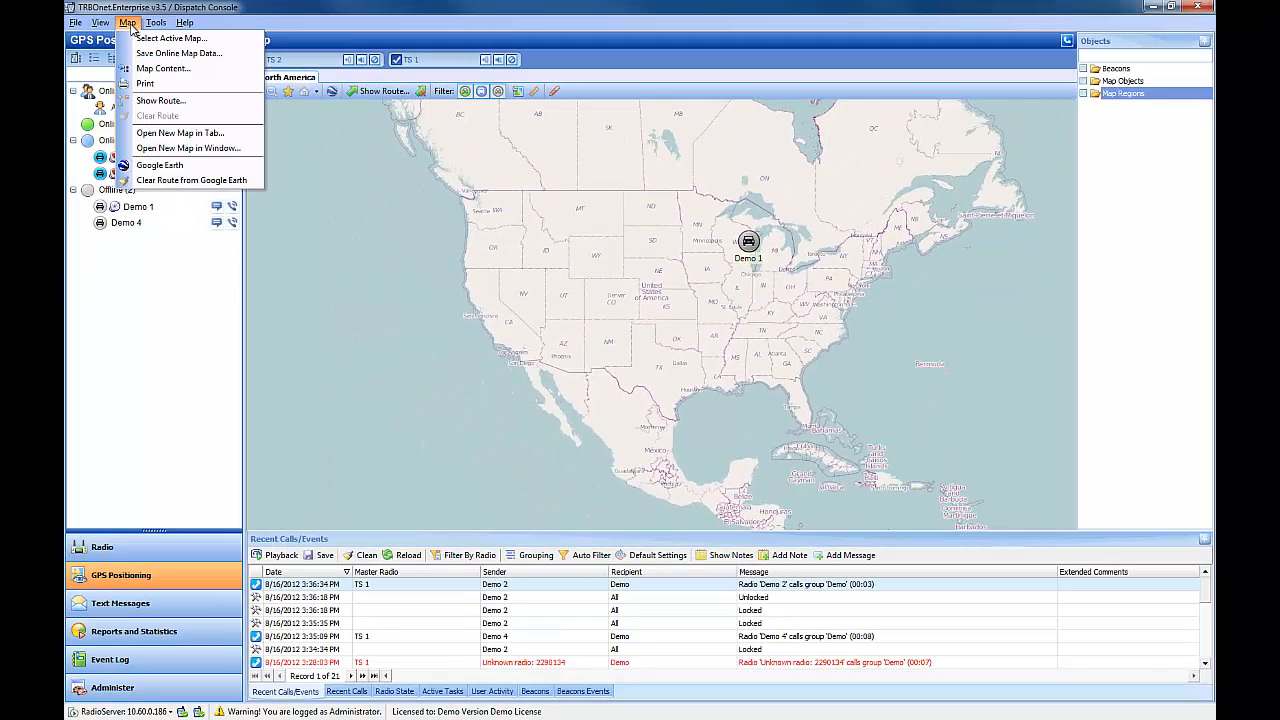
pyautogui.click(160, 55)
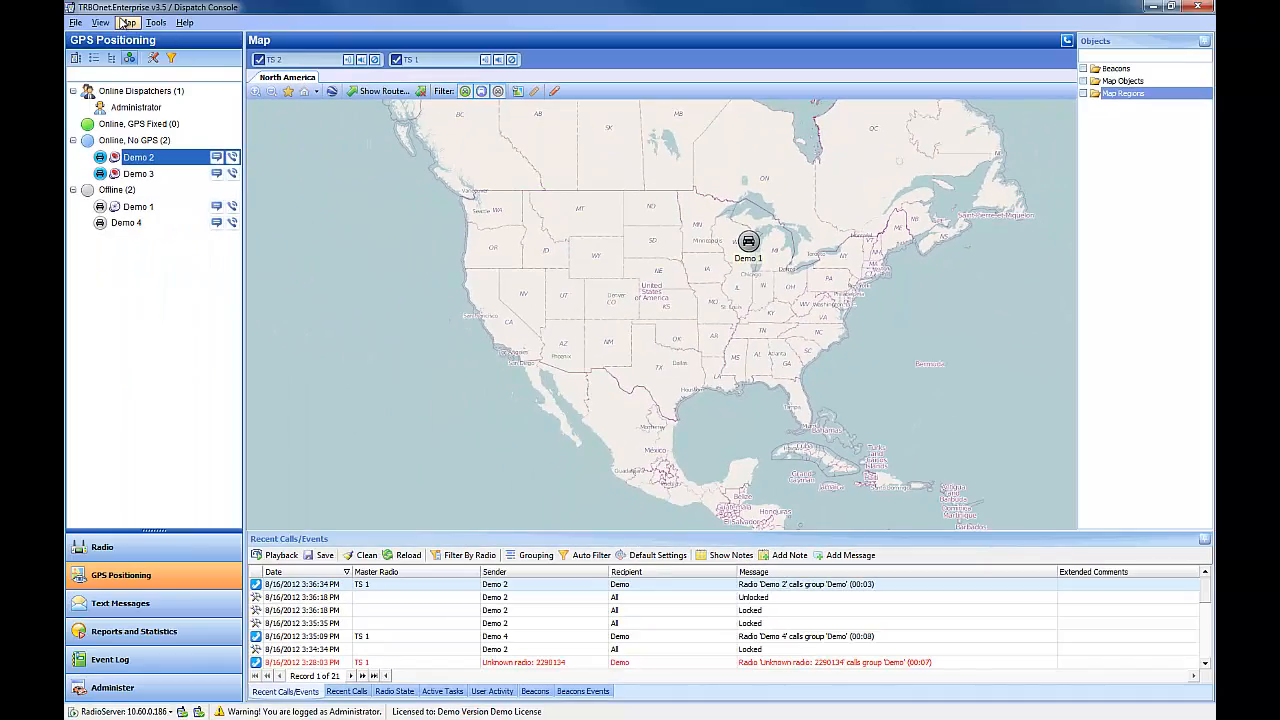
# Step: Open the map content settings, pick MAPNIK as the map type, and confirm
pyautogui.click(127, 22)
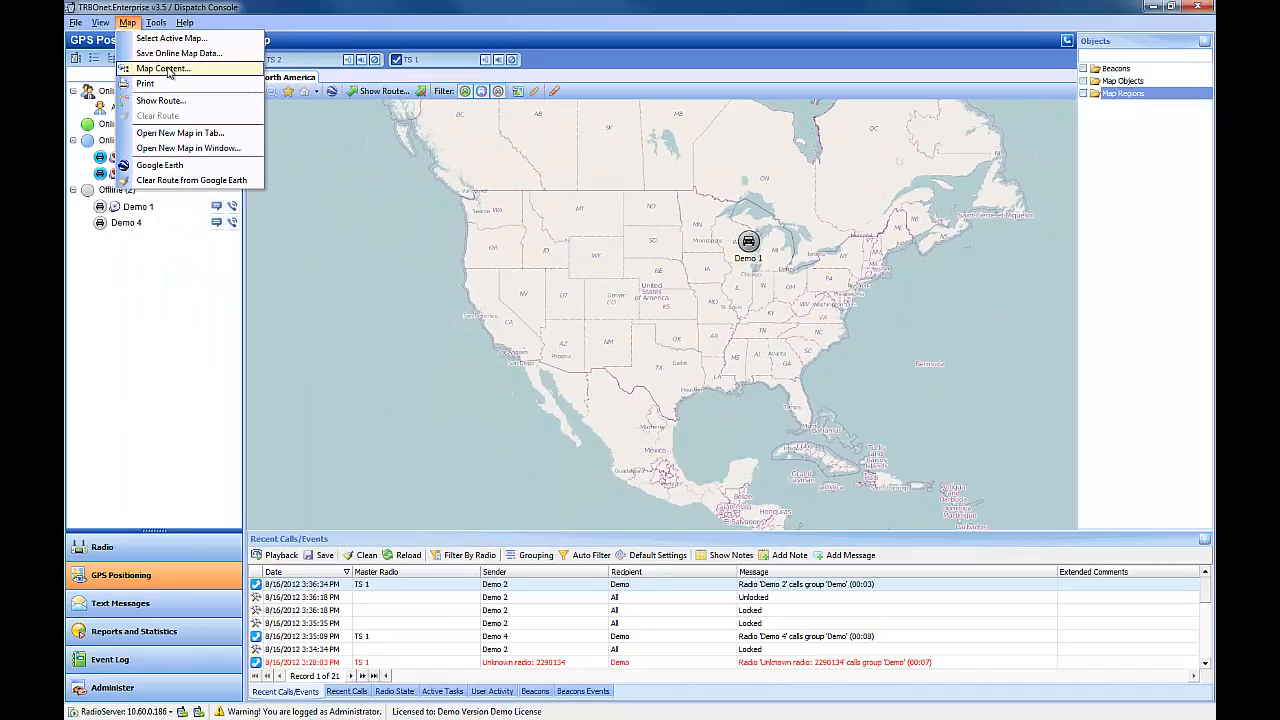
pyautogui.click(160, 72)
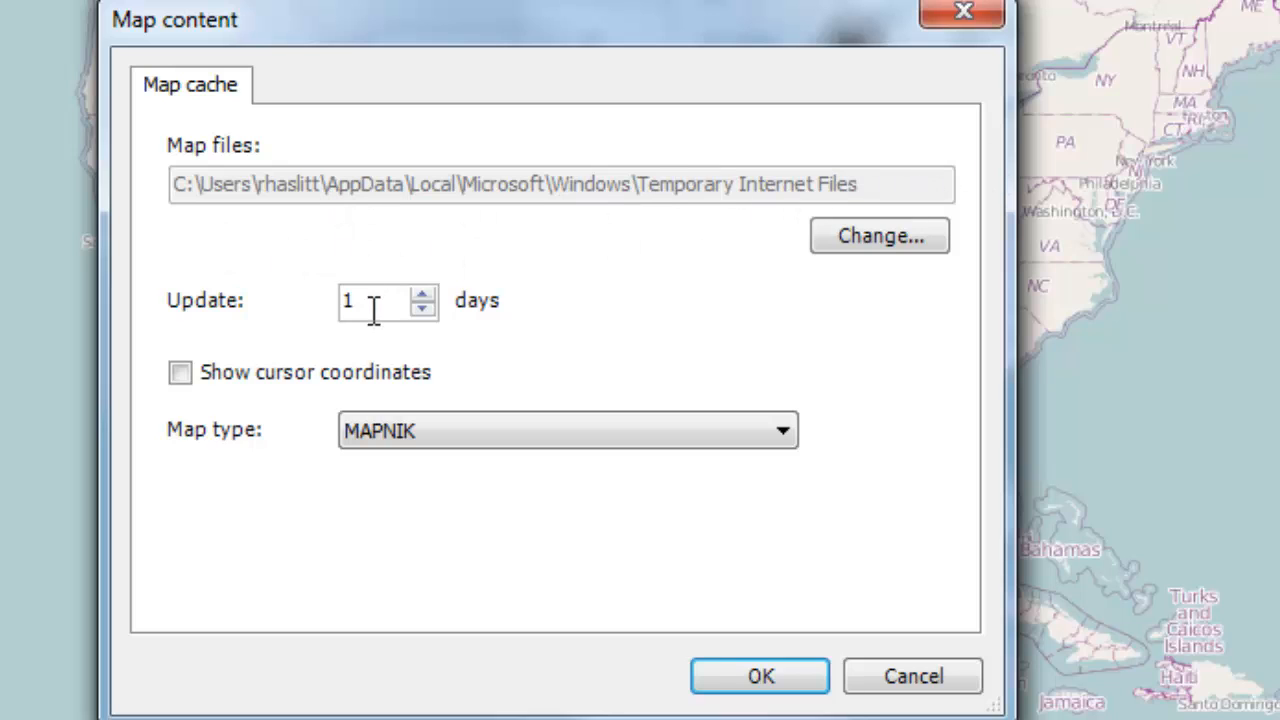
pyautogui.moveTo(374, 311); pyautogui.dragTo(304, 315)
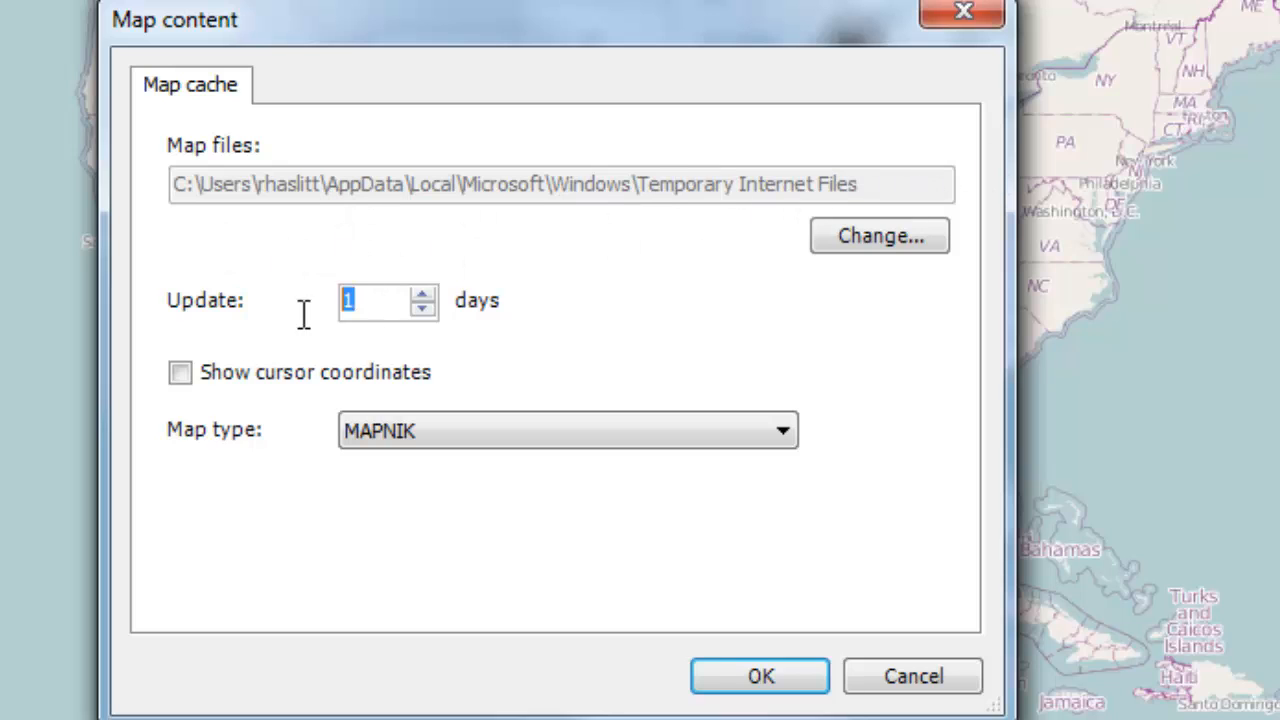
pyautogui.click(634, 430)
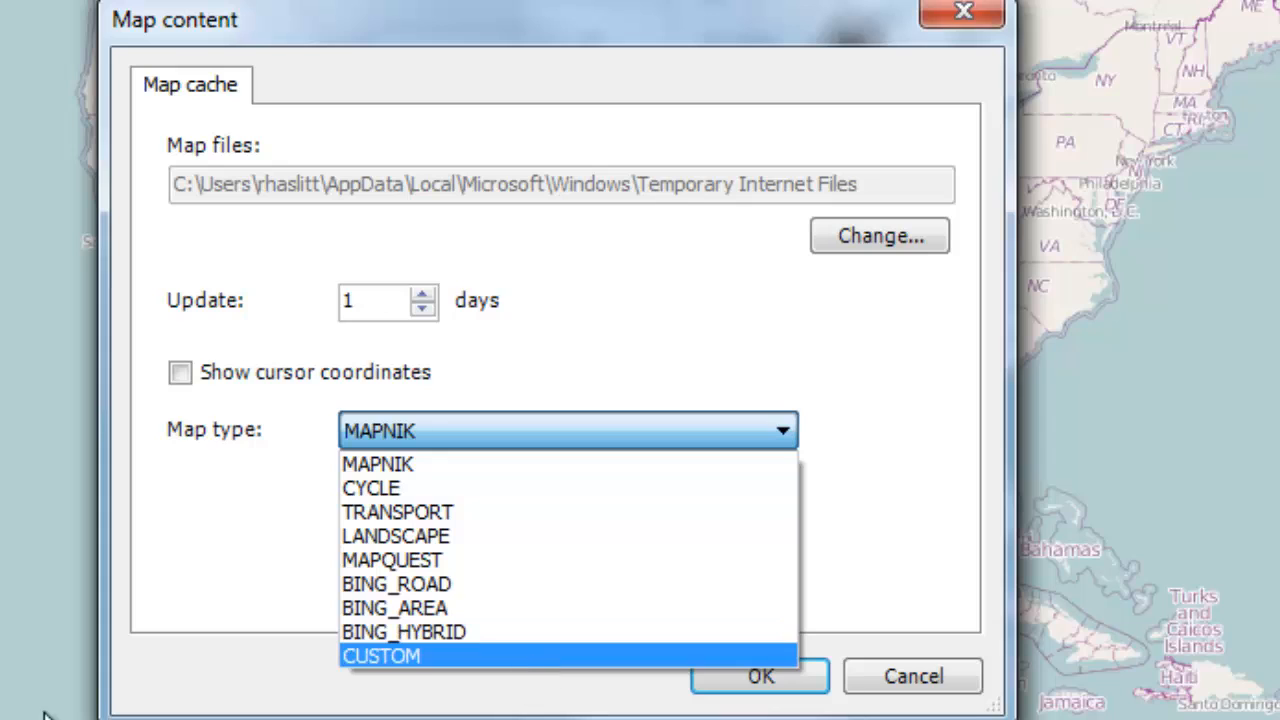
pyautogui.click(408, 466)
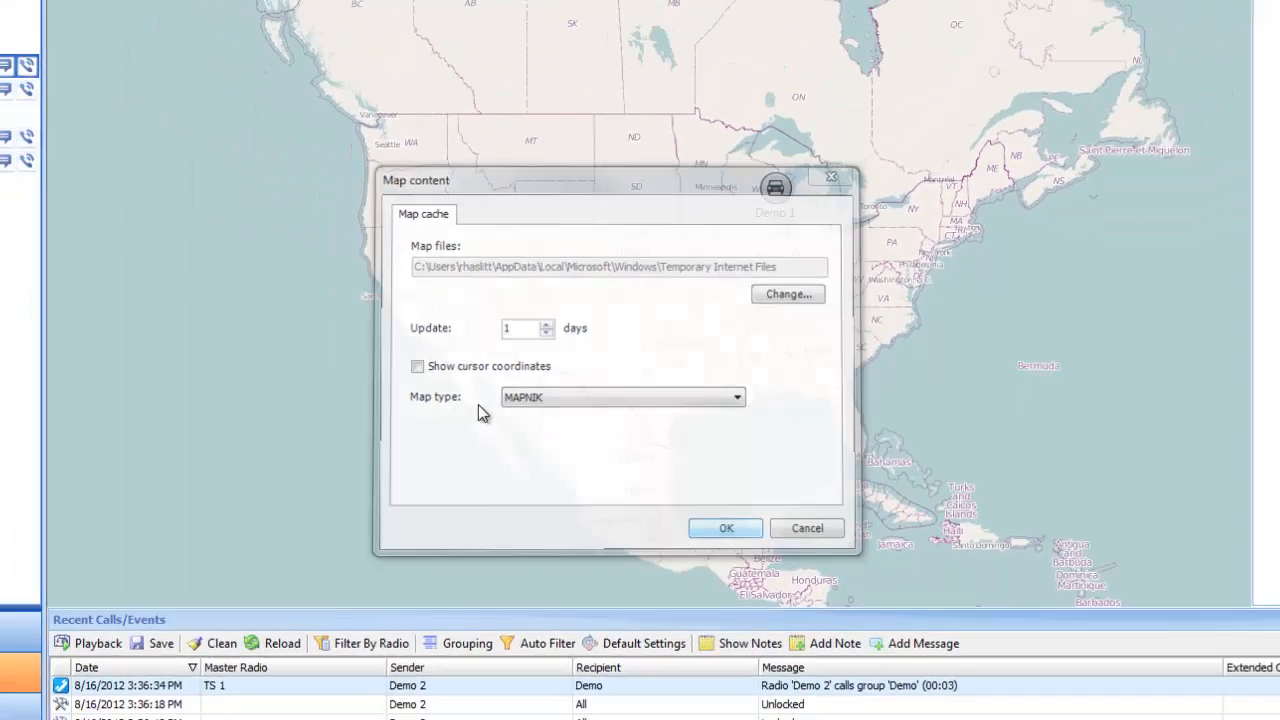
pyautogui.click(760, 676)
# Step: Open the map Print dialog and cancel it
pyautogui.click(121, 24)
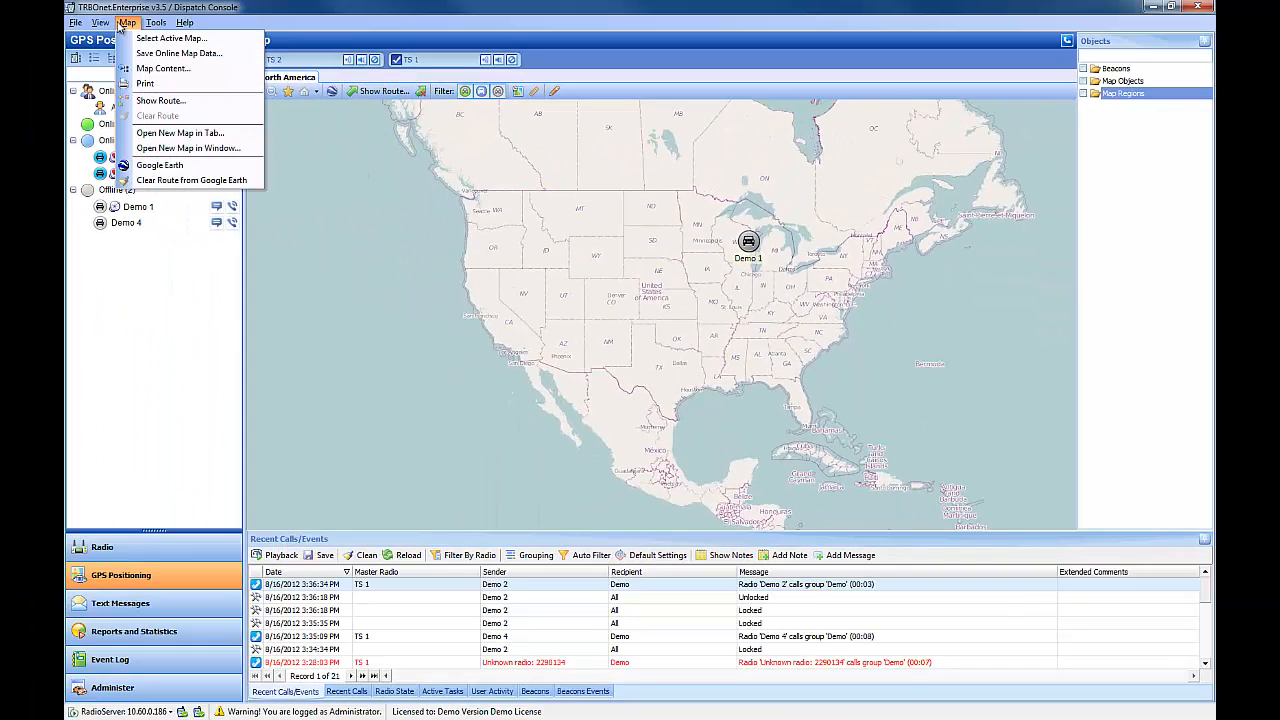
pyautogui.click(196, 84)
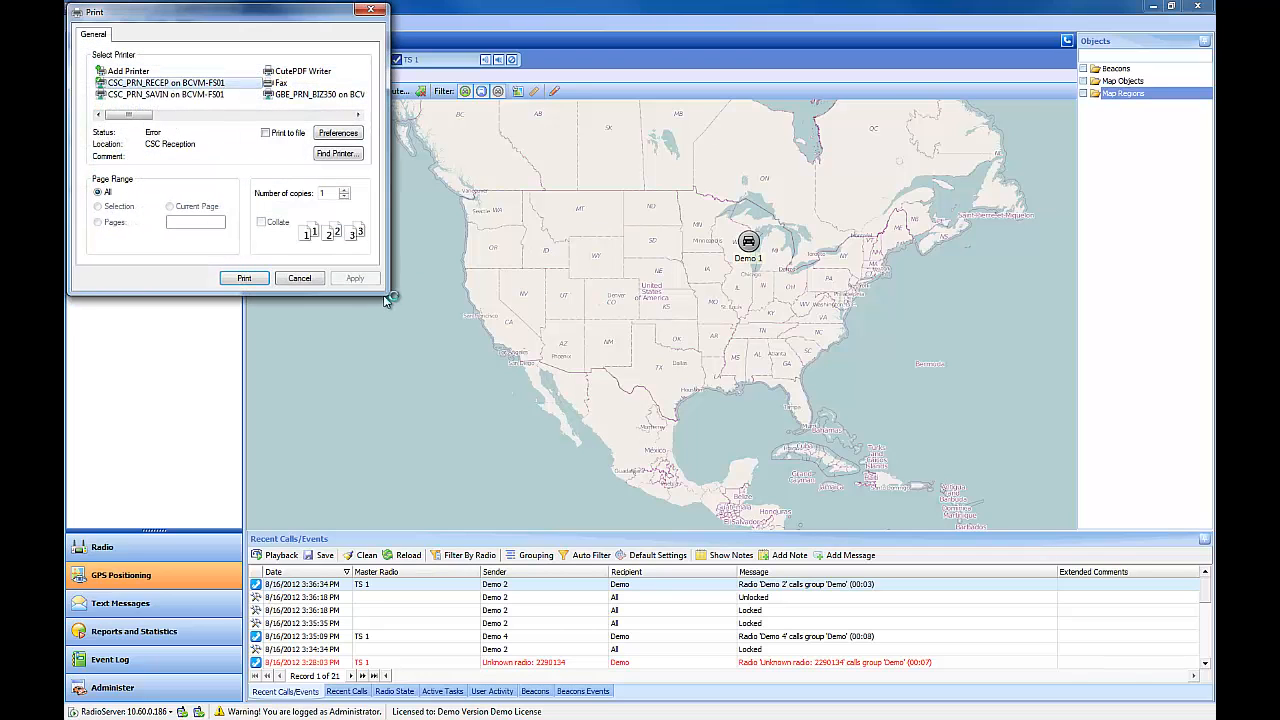
pyautogui.click(303, 278)
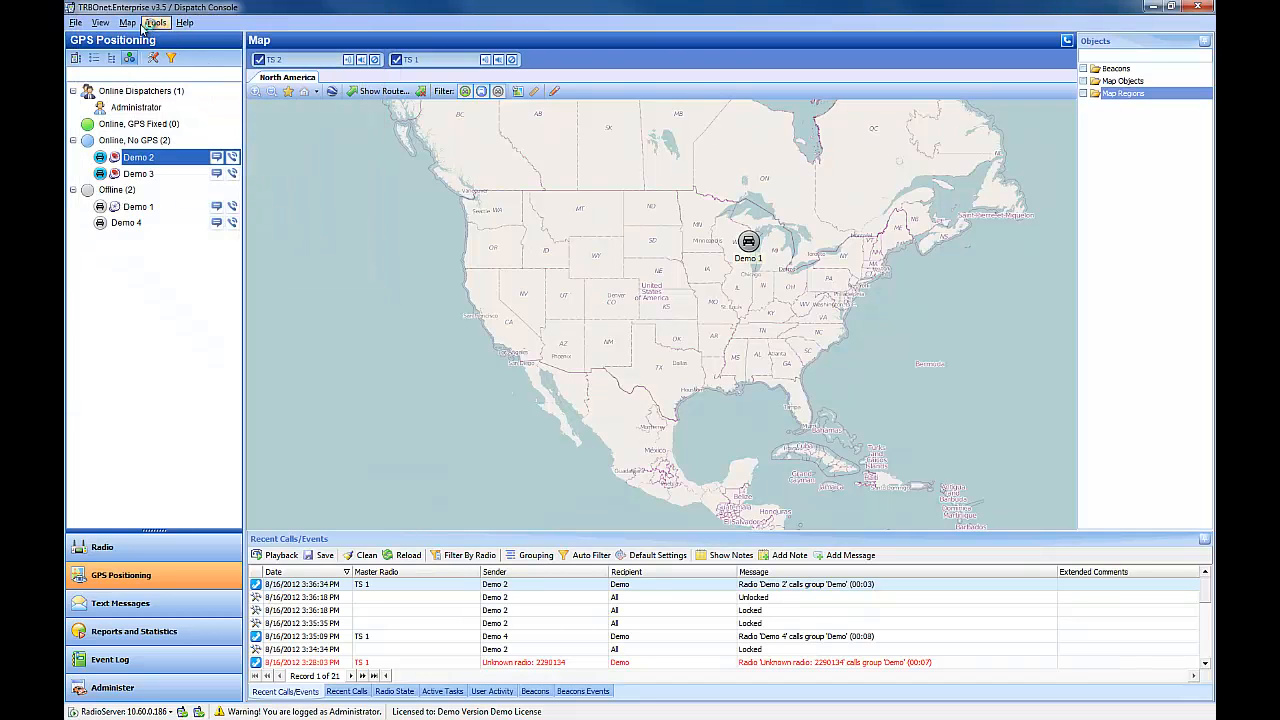
# Step: Open a new map tab showing the OpenStreetMap map
pyautogui.click(128, 23)
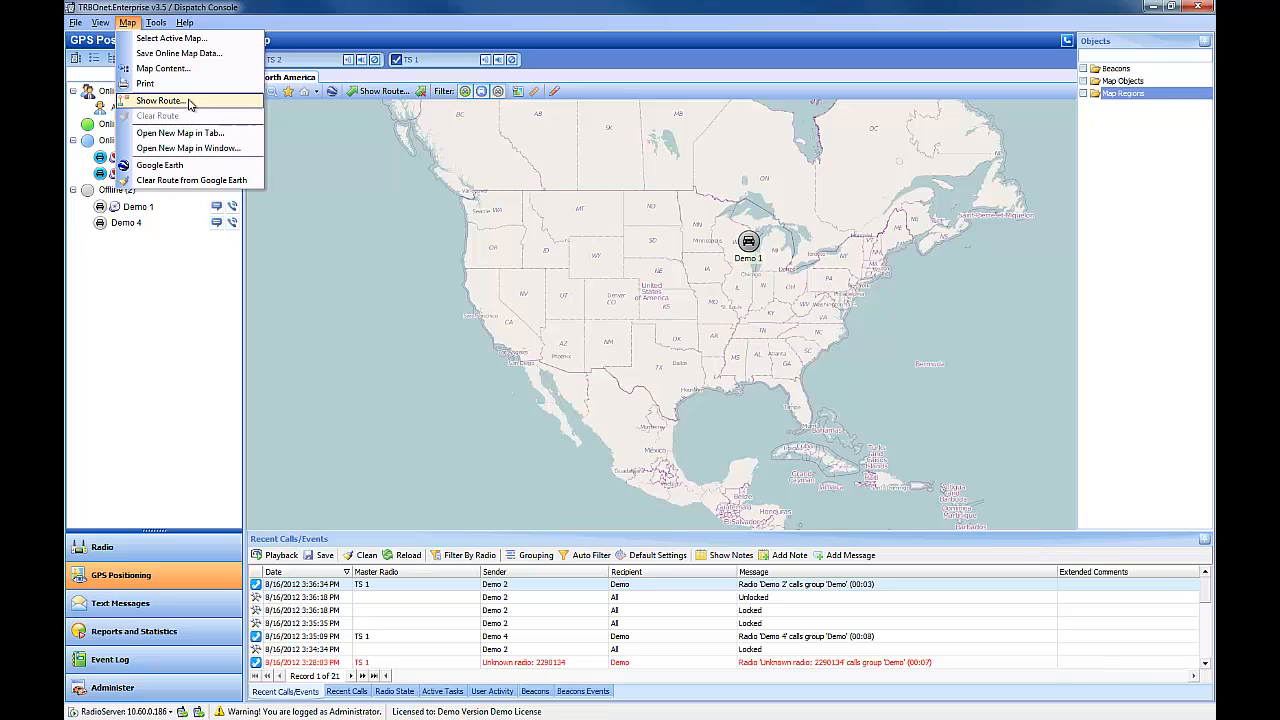
pyautogui.press('Escape')
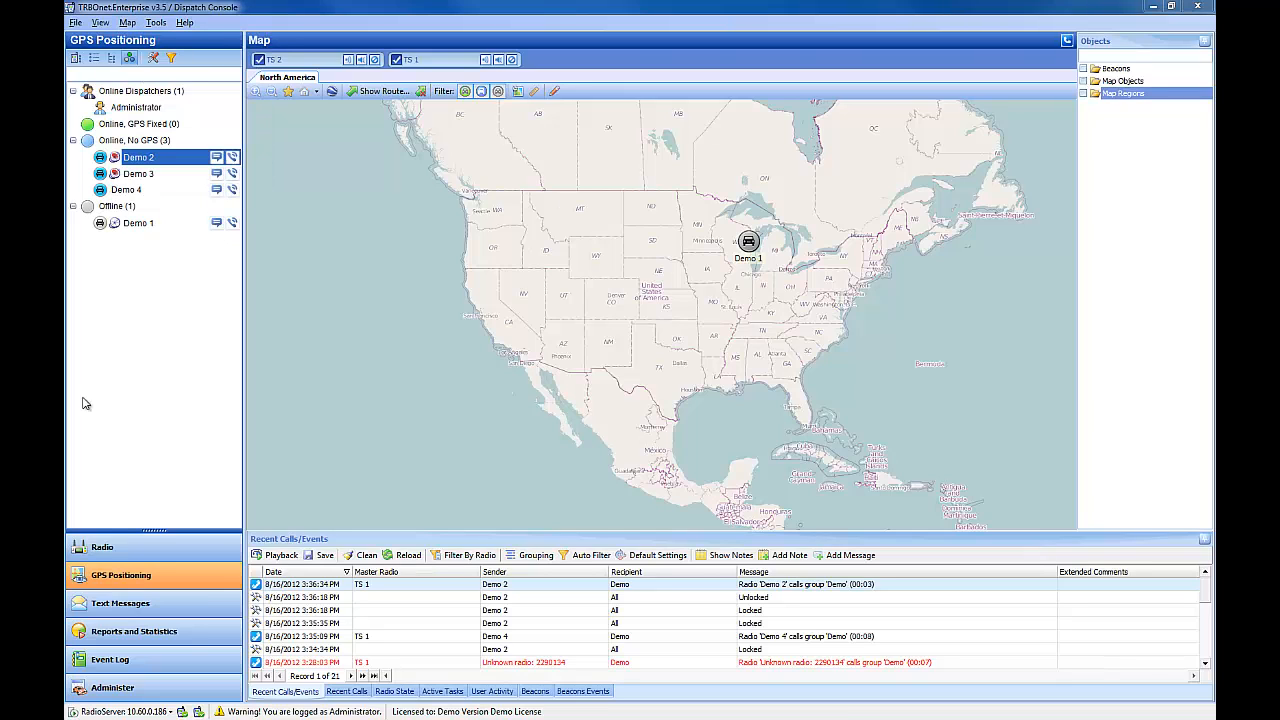
pyautogui.click(127, 22)
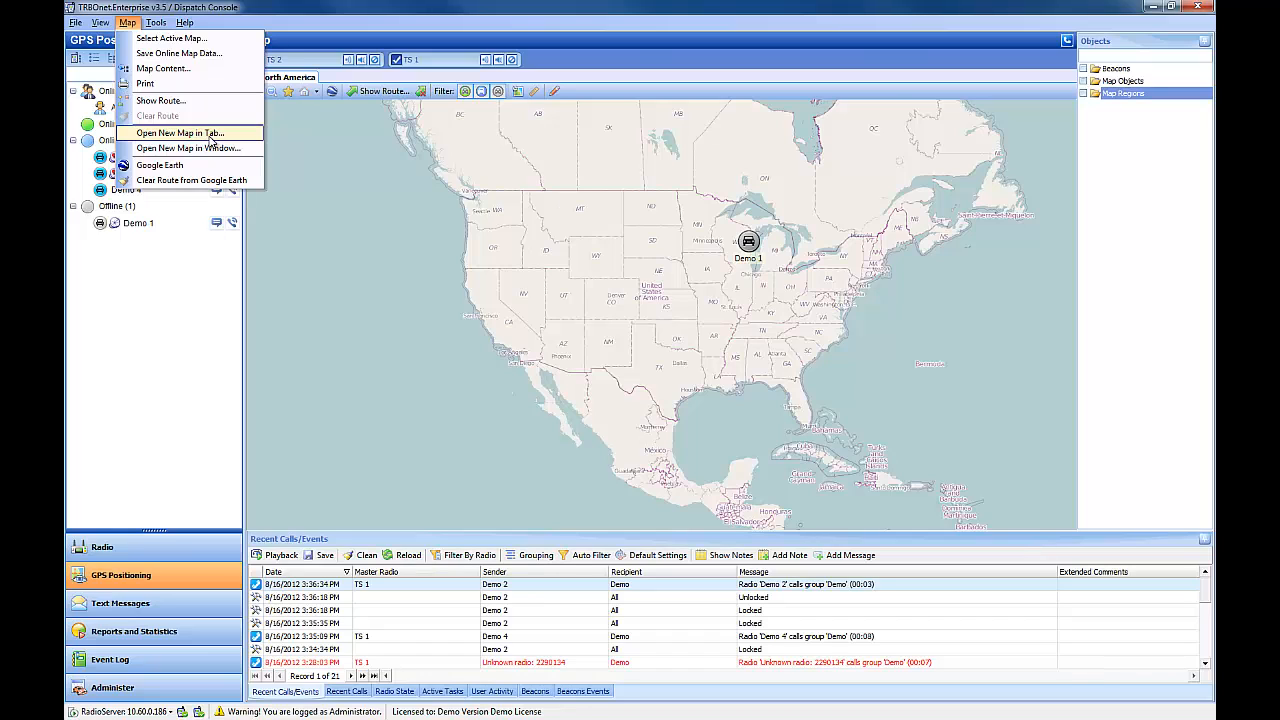
pyautogui.click(203, 133)
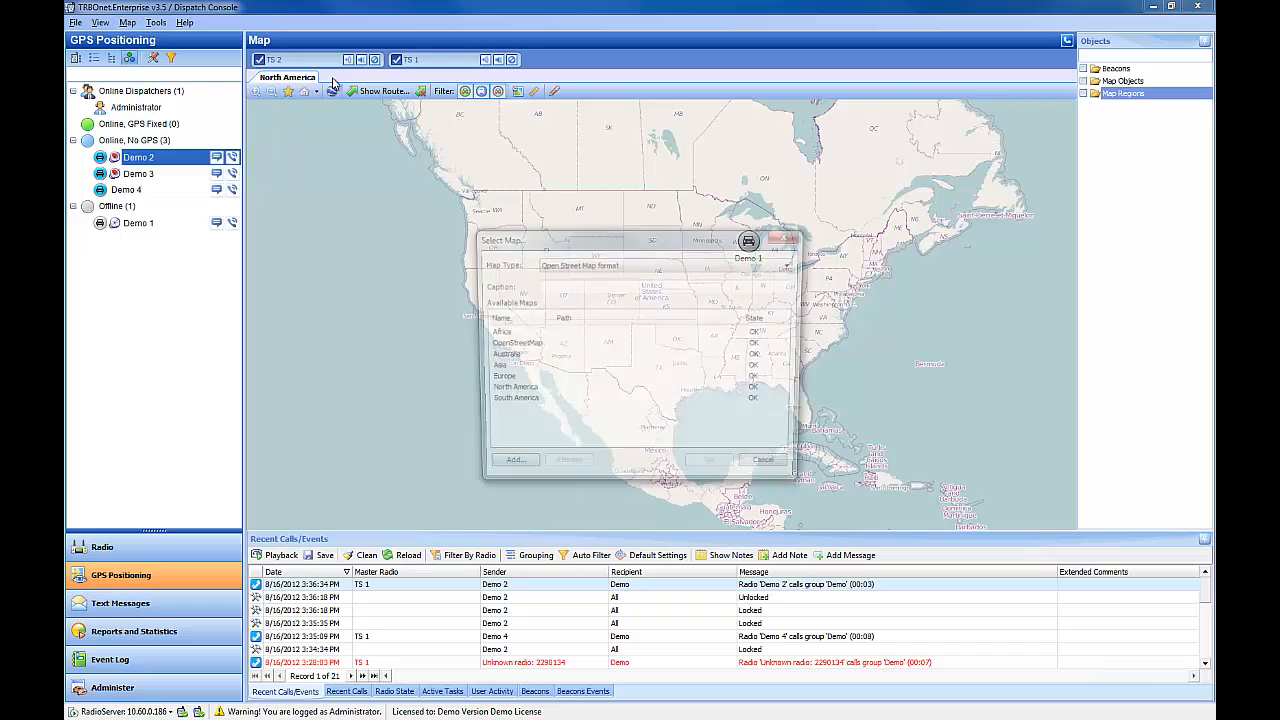
pyautogui.click(530, 346)
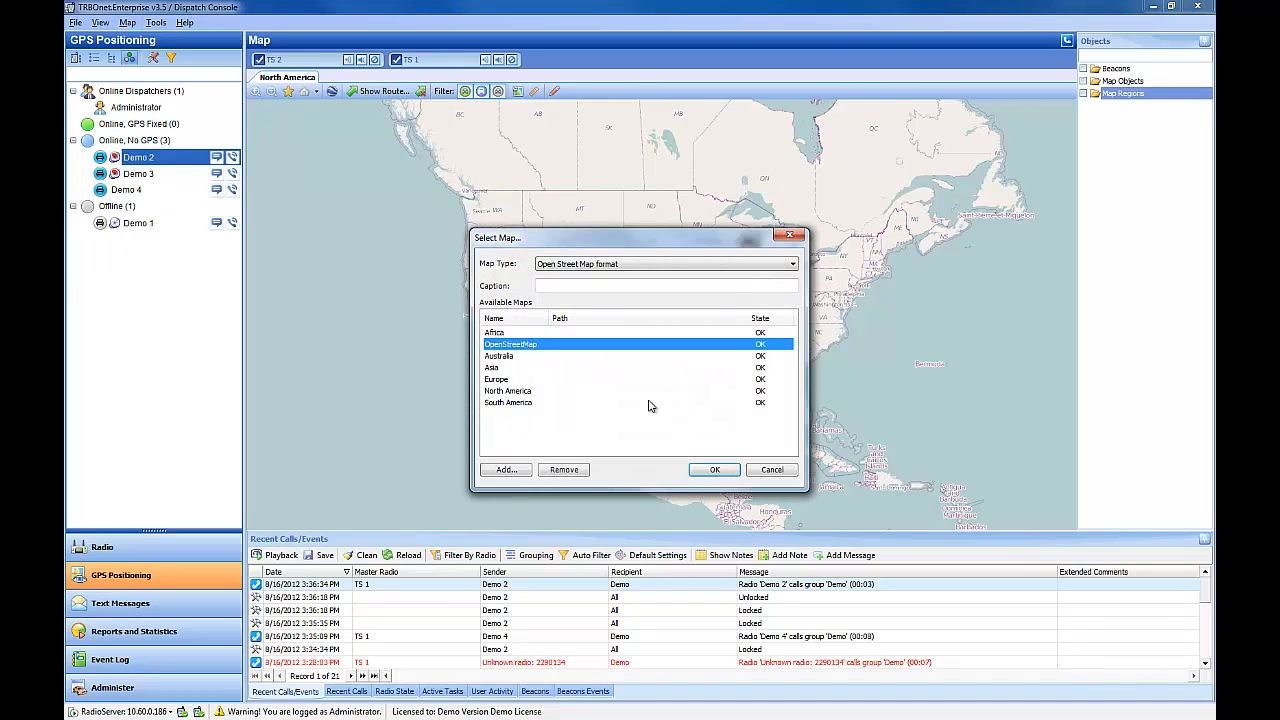
pyautogui.click(733, 470)
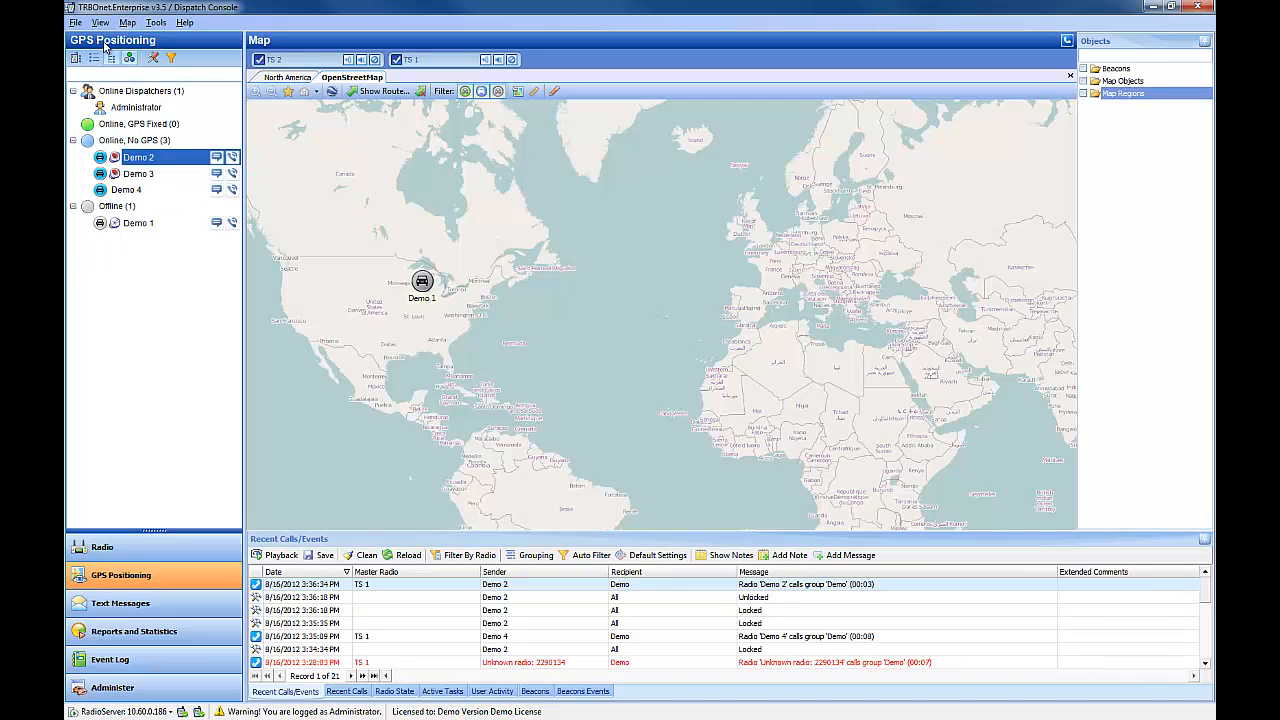
# Step: Open OpenStreetMap in a separate floating map window, move it, and close it
pyautogui.click(127, 22)
pyautogui.click(171, 150)
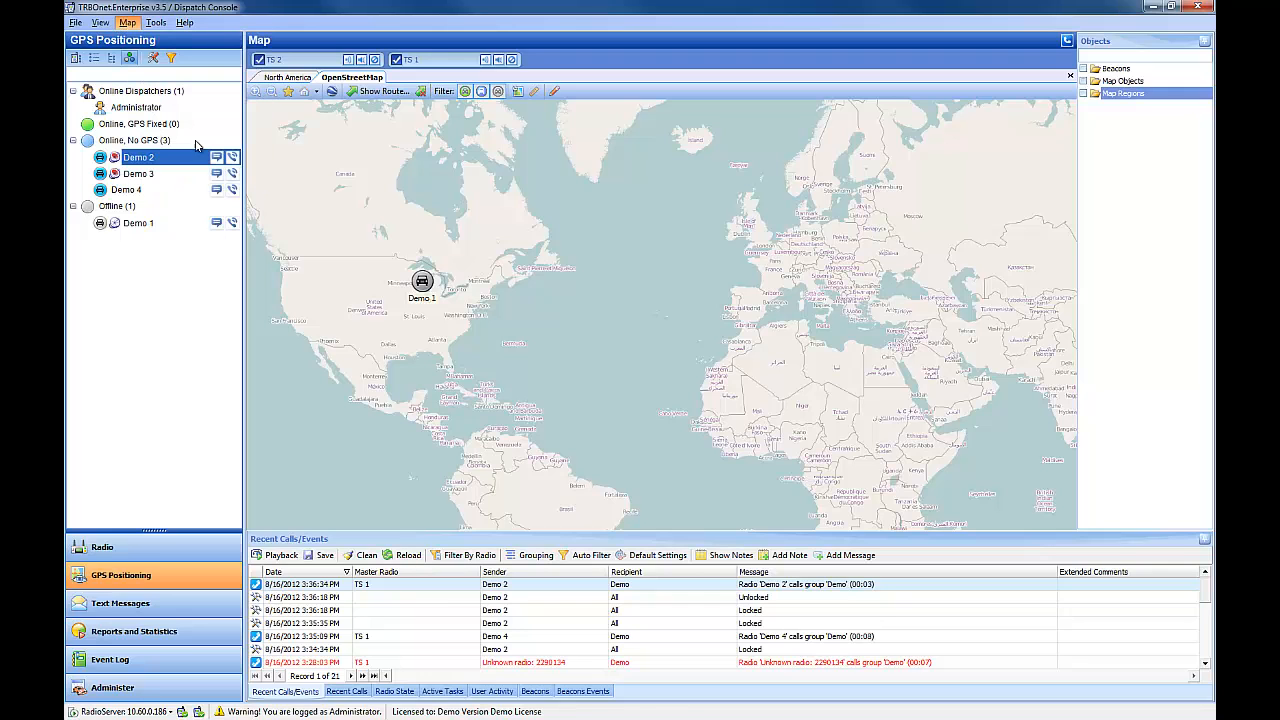
pyautogui.click(526, 345)
pyautogui.click(715, 470)
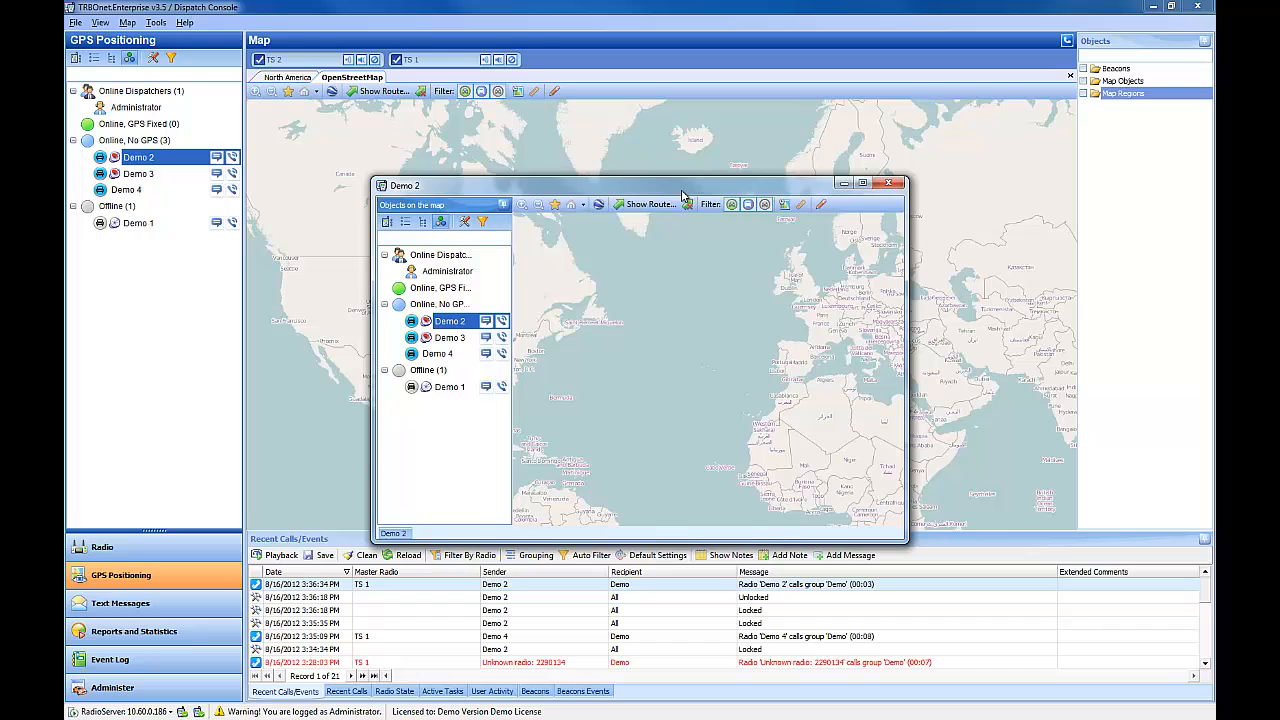
pyautogui.moveTo(683, 192); pyautogui.dragTo(695, 118)
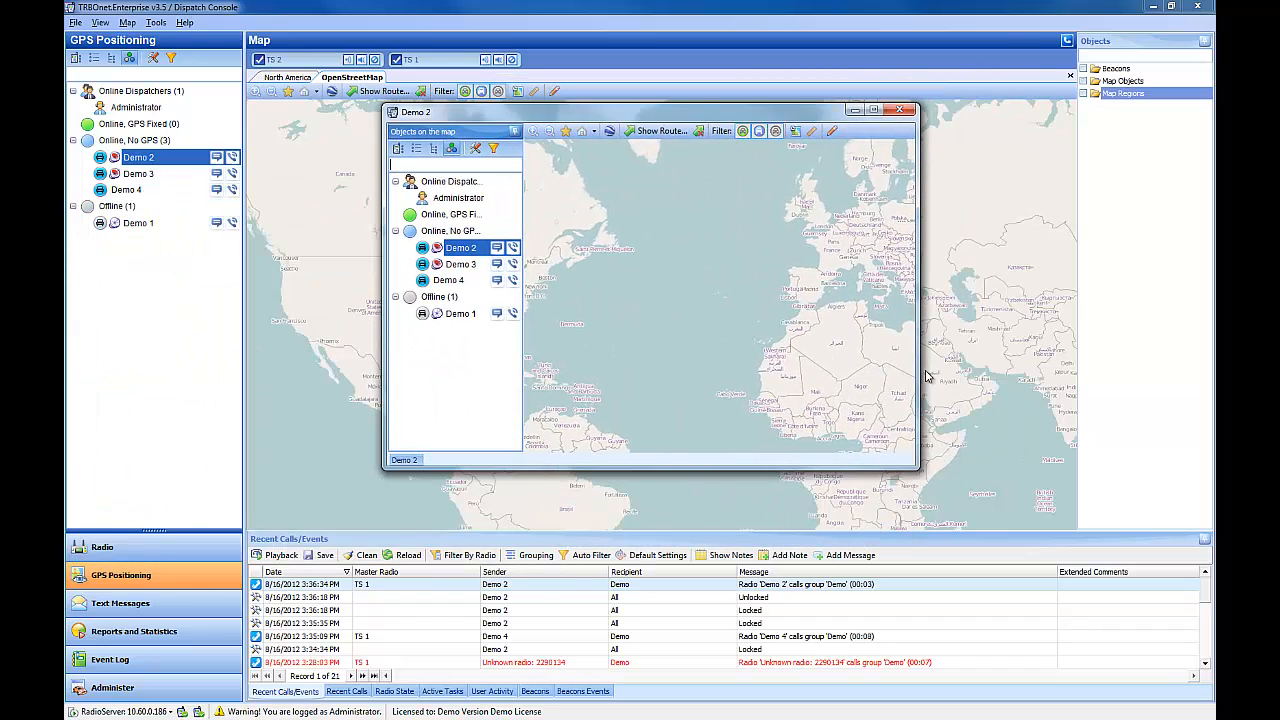
pyautogui.click(898, 112)
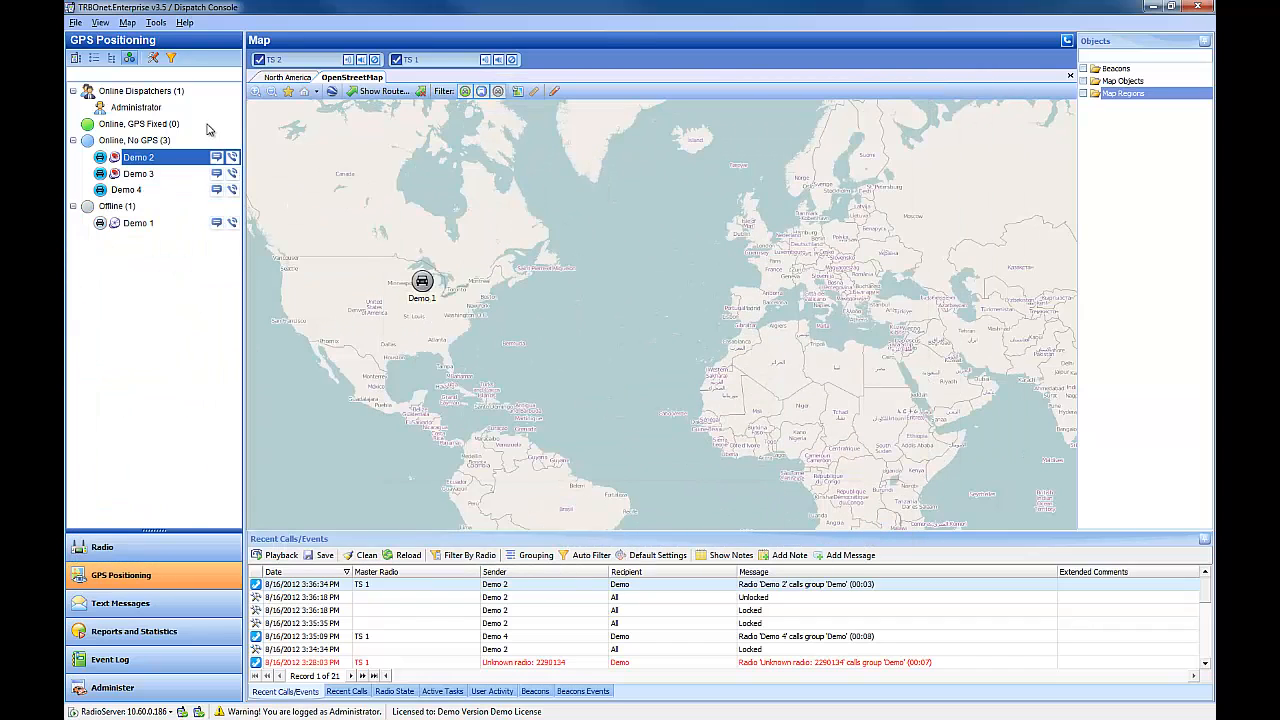
# Step: Open the event log in its own window, move it, and close it
pyautogui.click(155, 23)
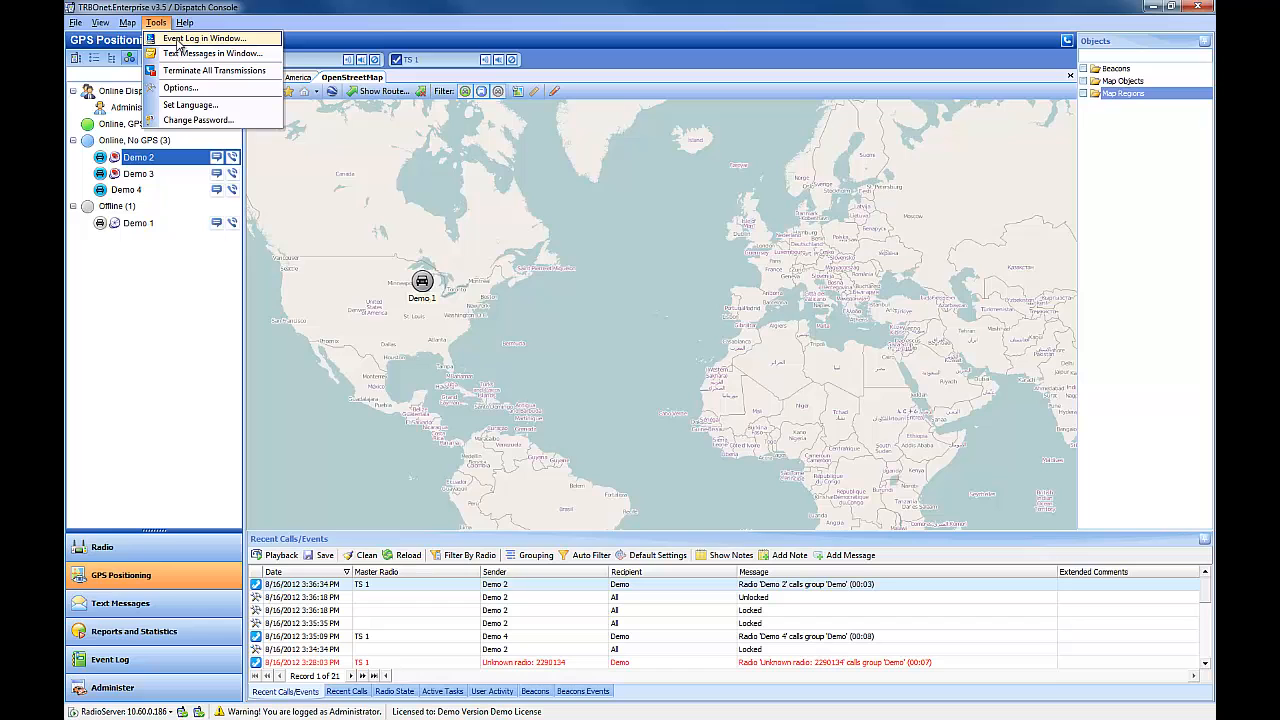
pyautogui.click(178, 40)
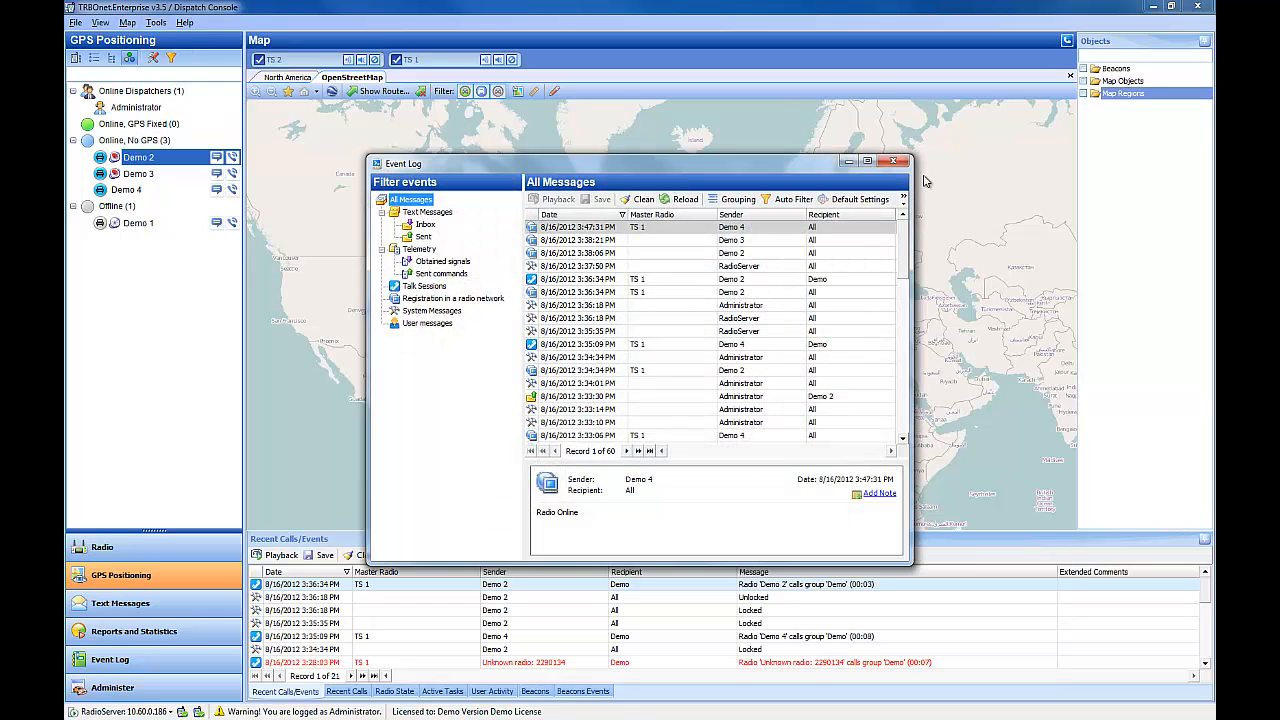
pyautogui.moveTo(810, 165); pyautogui.dragTo(645, 181)
pyautogui.click(727, 179)
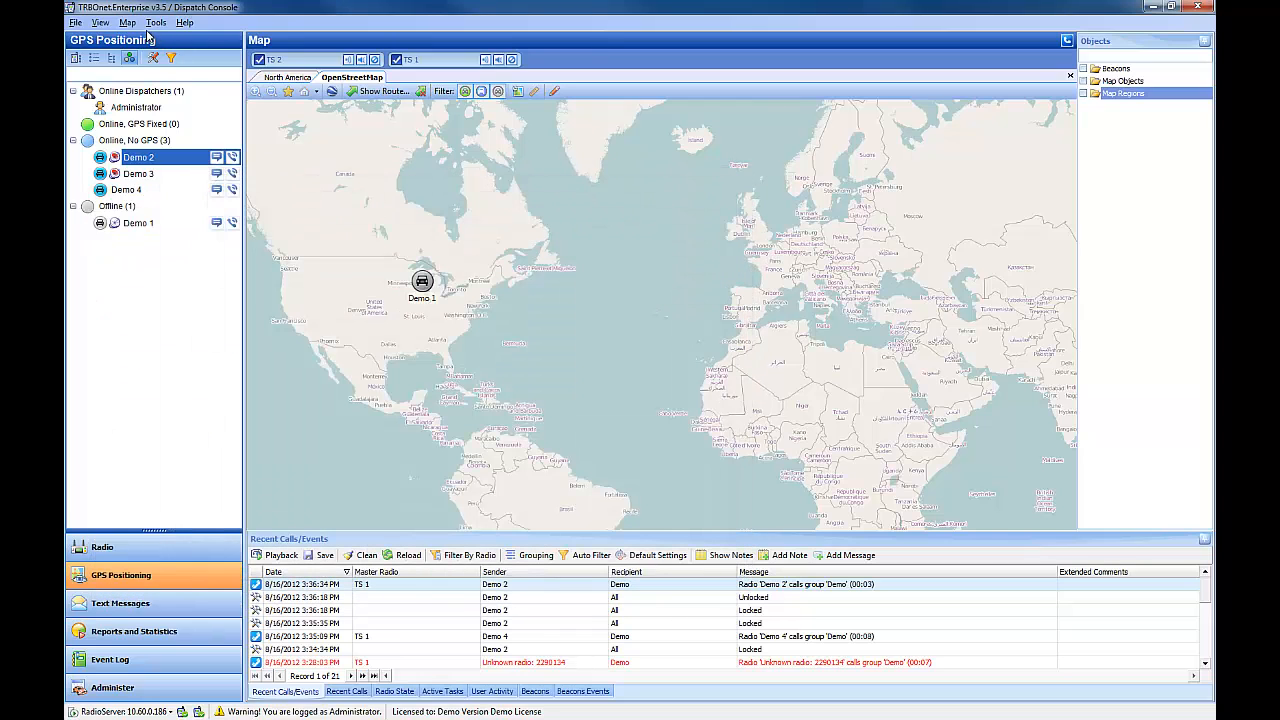
# Step: Open text messages in their own window, move it, and close it
pyautogui.click(156, 22)
pyautogui.click(175, 55)
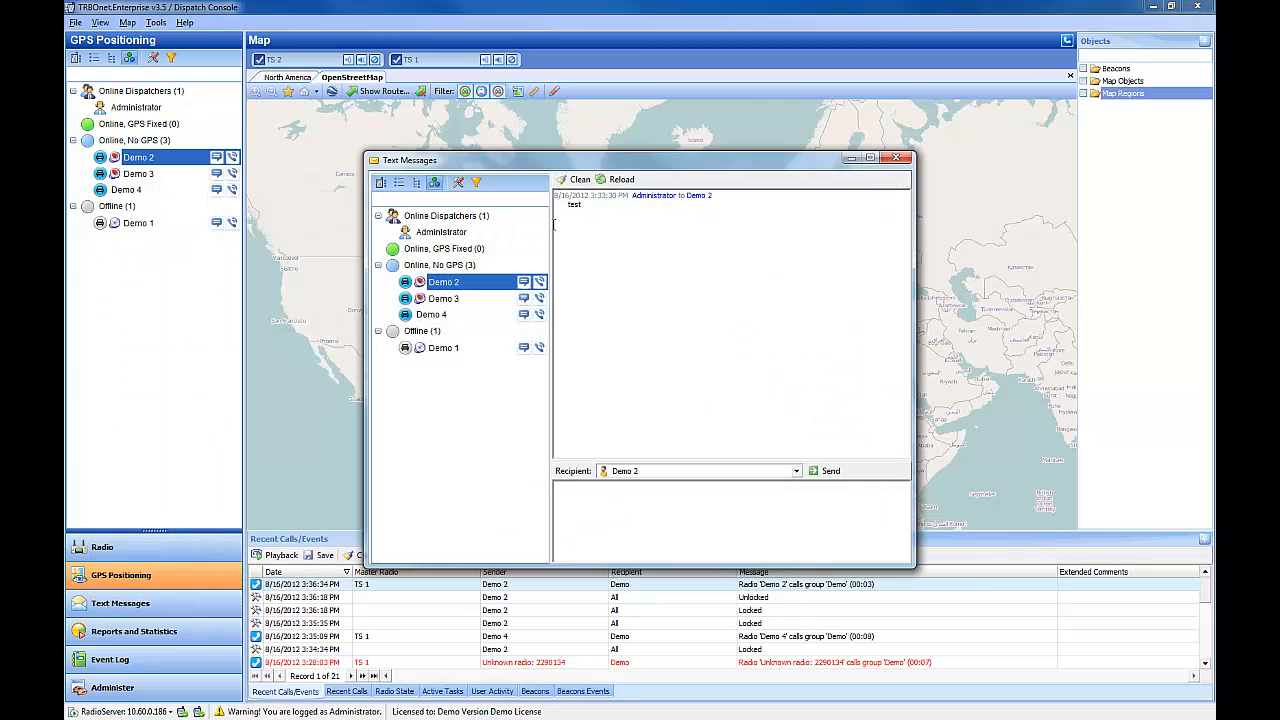
pyautogui.moveTo(575, 147); pyautogui.dragTo(318, 113)
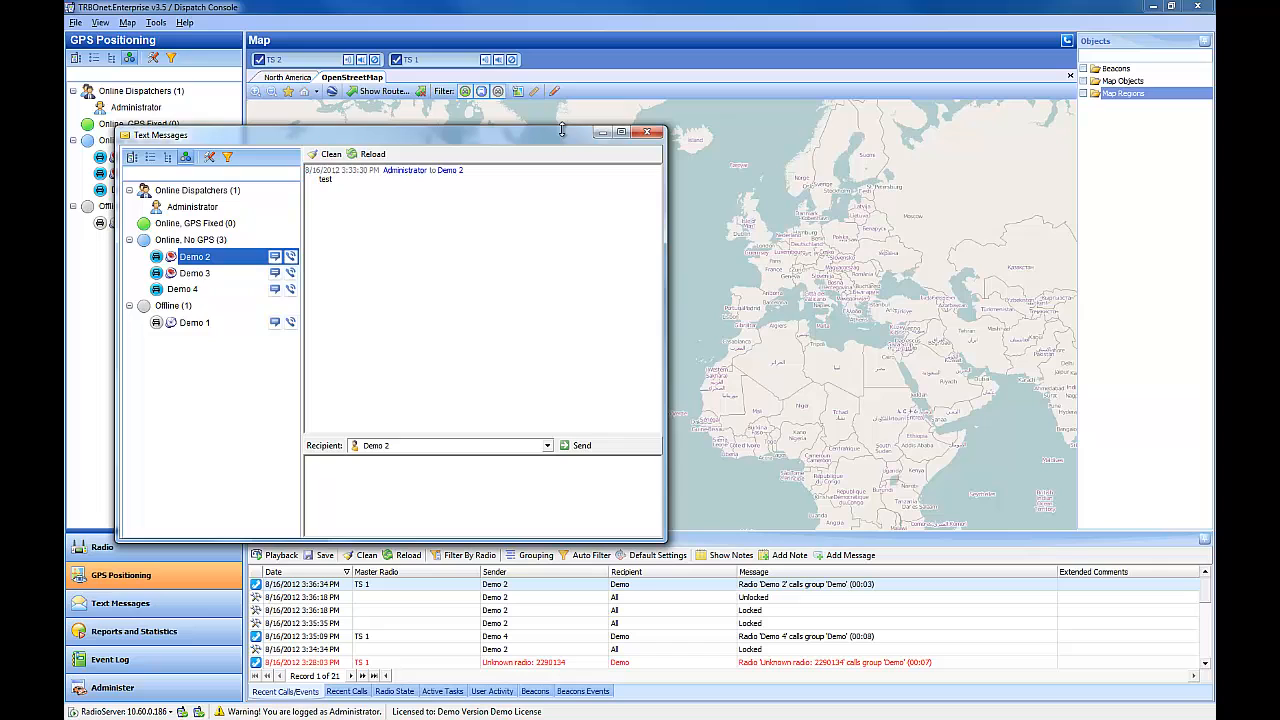
pyautogui.click(652, 128)
# Step: Open the console Options and enable sound notifications
pyautogui.click(156, 22)
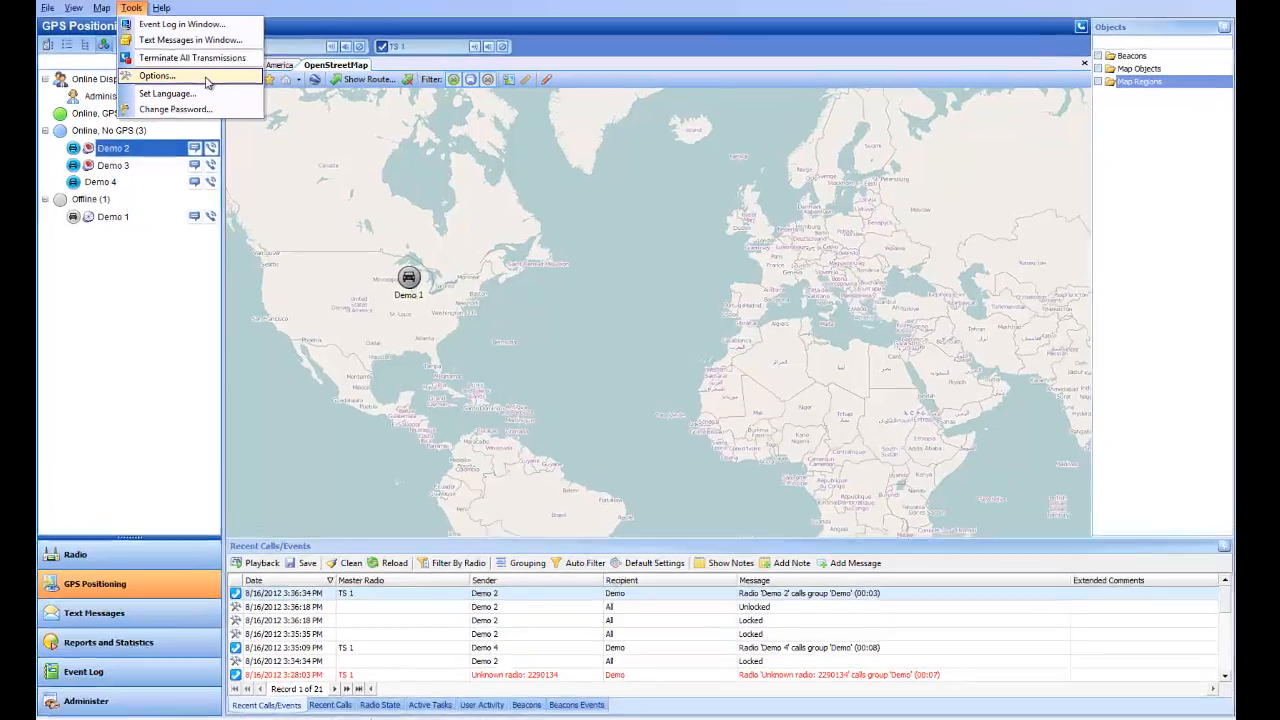
pyautogui.click(200, 88)
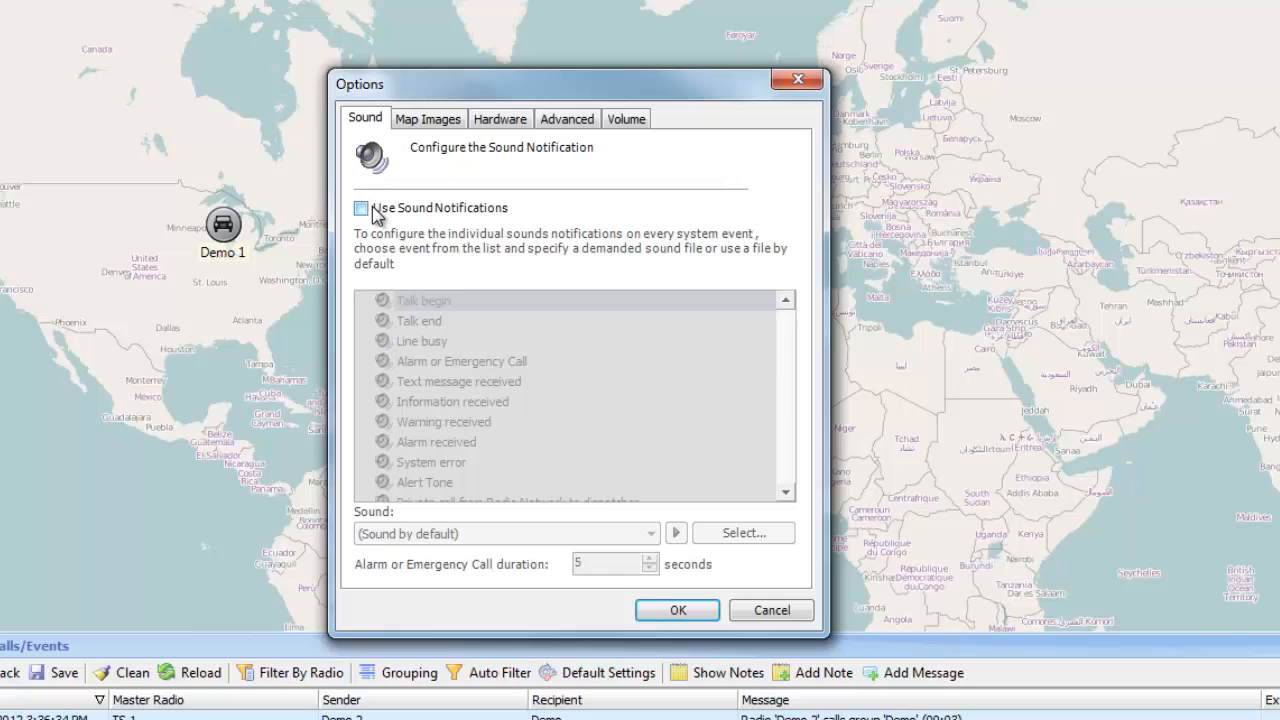
pyautogui.click(431, 210)
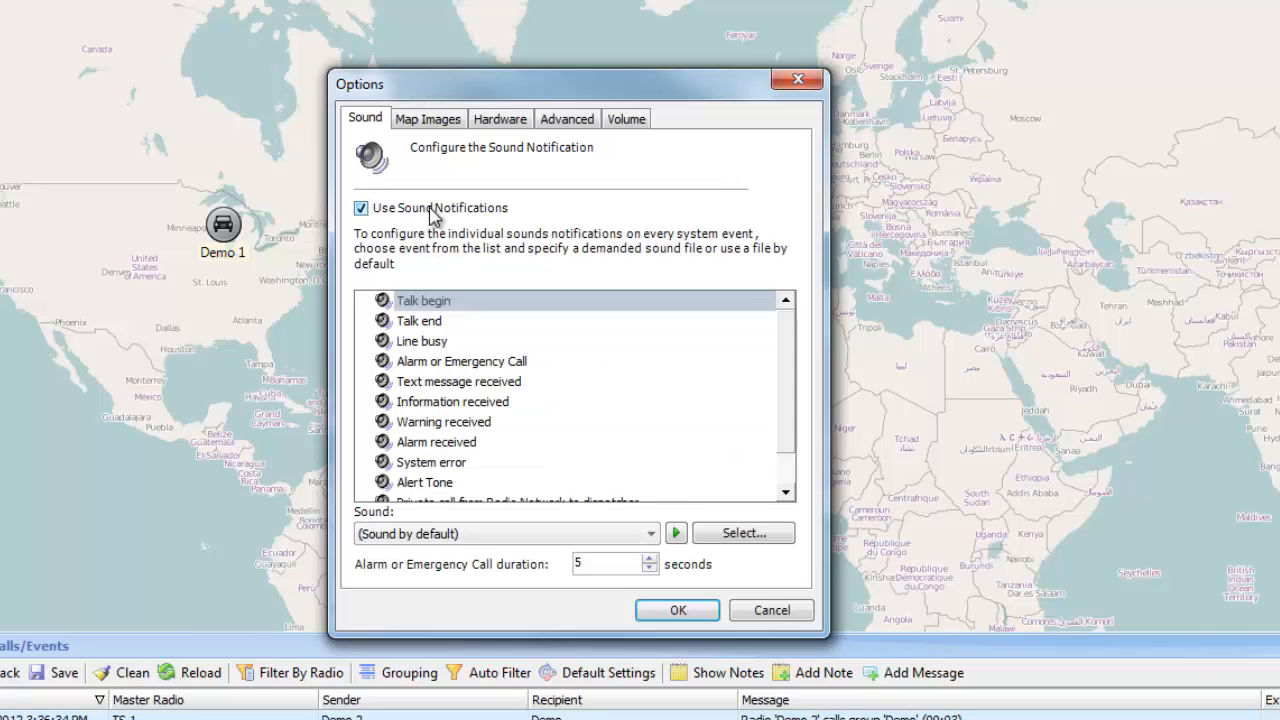
# Step: Browse the sound notification events list and the sound choice for selected events
pyautogui.click(448, 424)
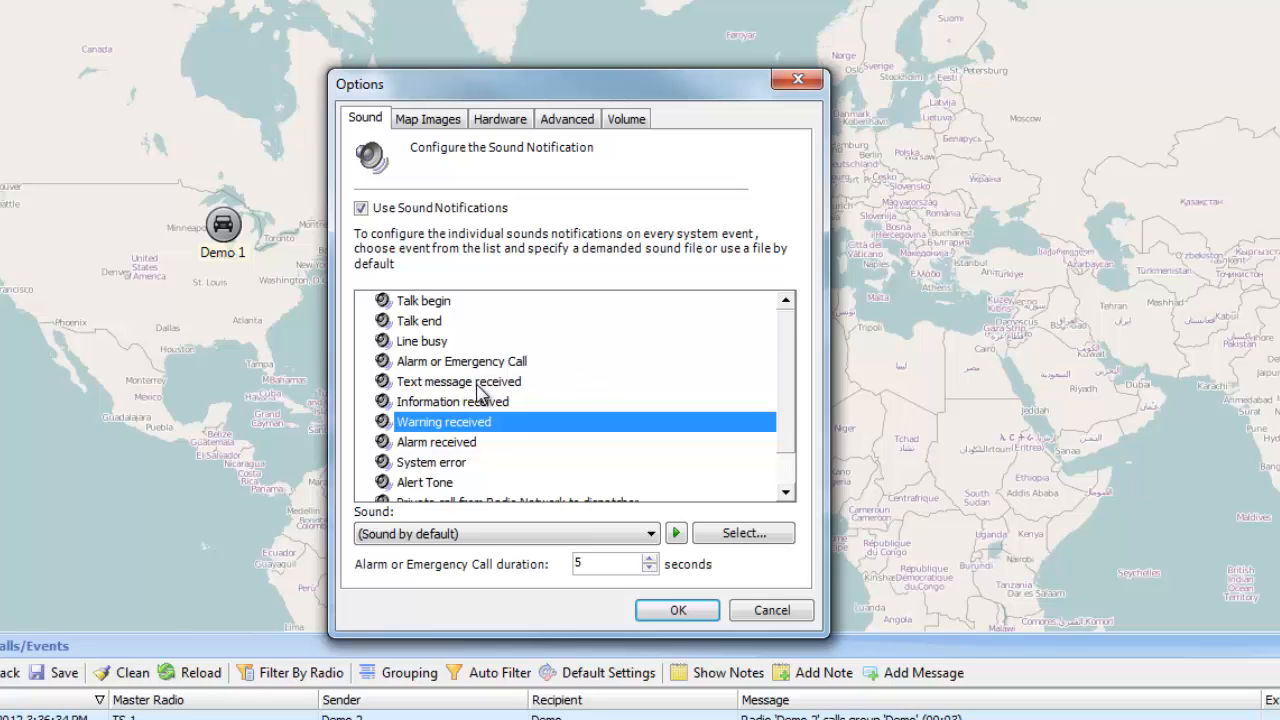
pyautogui.scroll(-1, 480, 392)
pyautogui.click(645, 533)
pyautogui.click(630, 484)
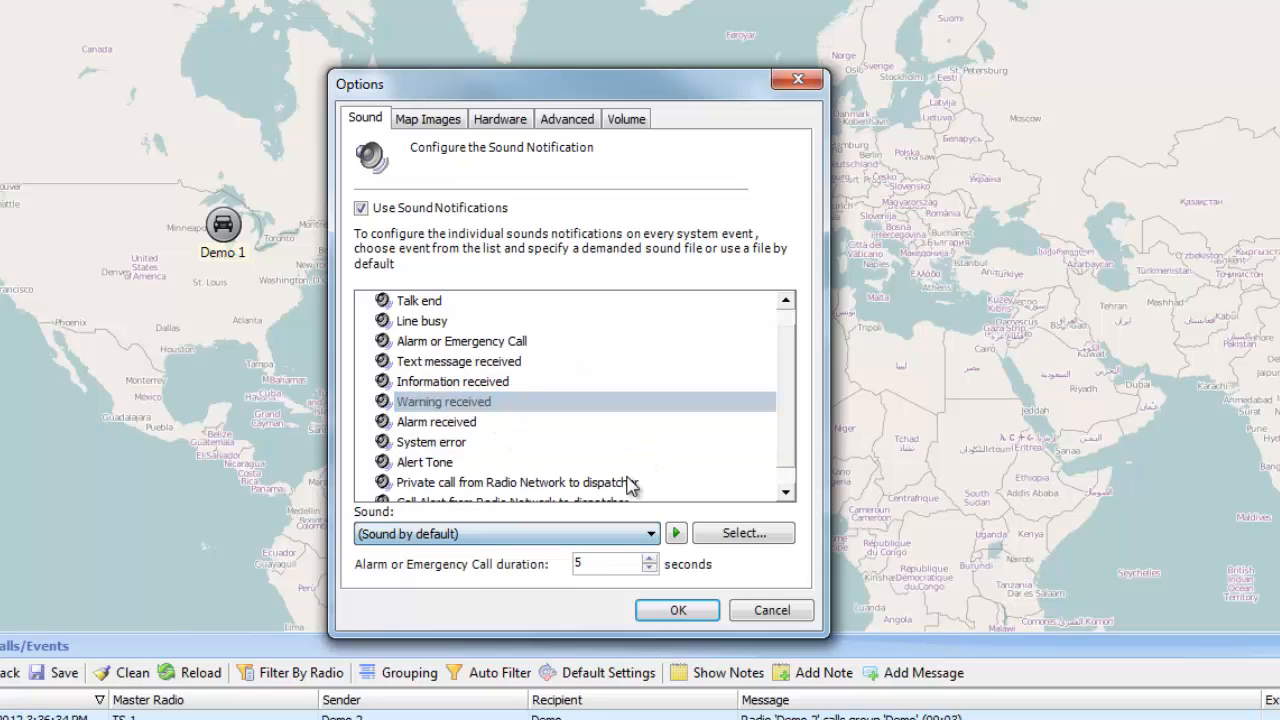
pyautogui.click(506, 344)
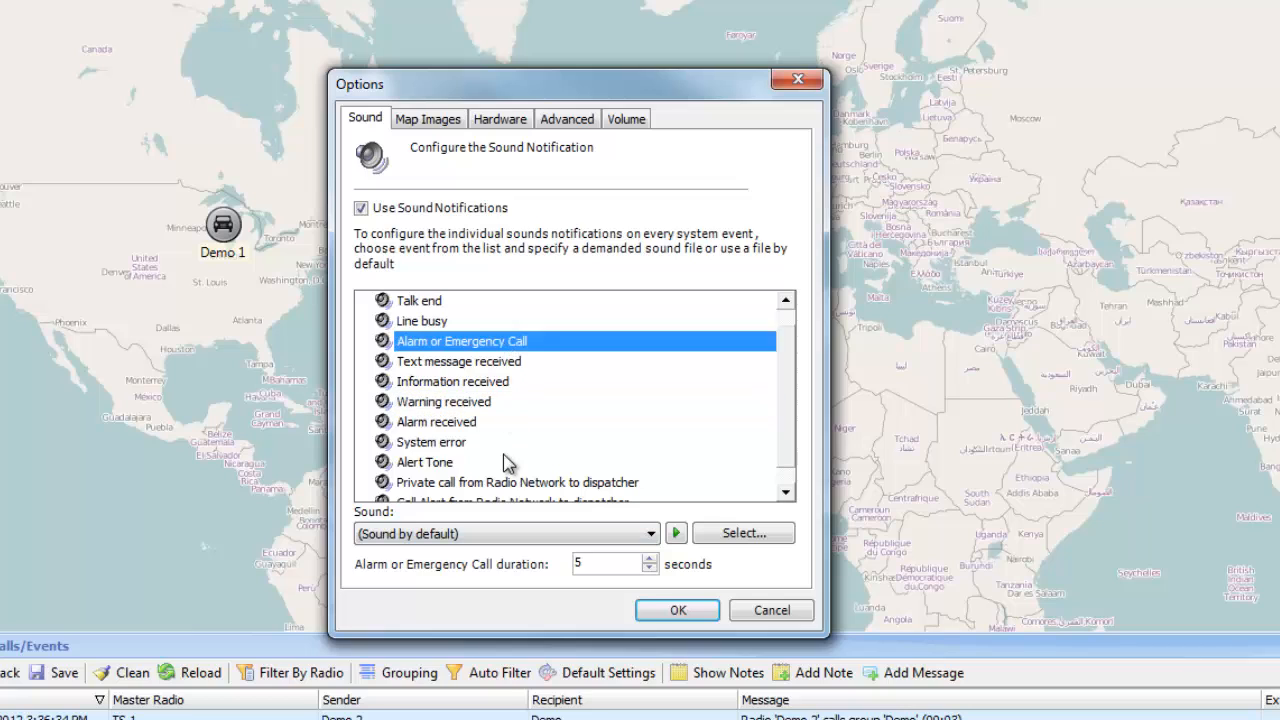
pyautogui.scroll(-1, 505, 462)
pyautogui.scroll(2, 507, 470)
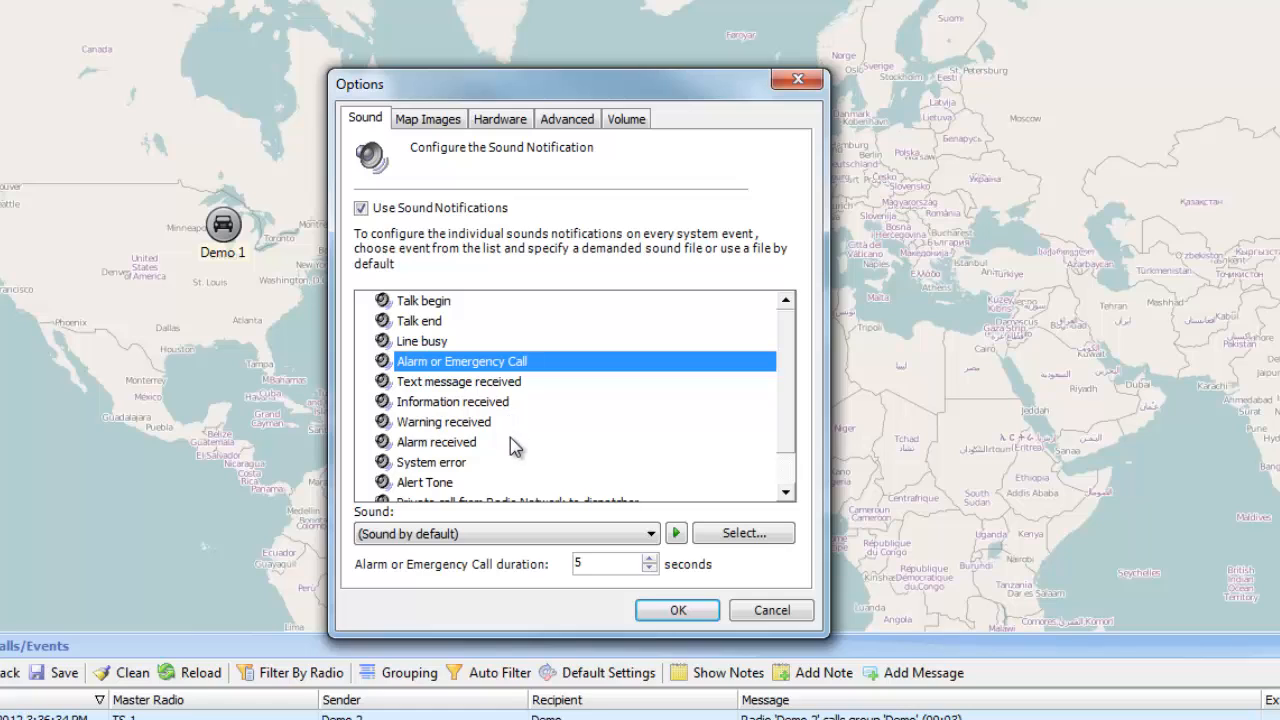
pyautogui.click(494, 464)
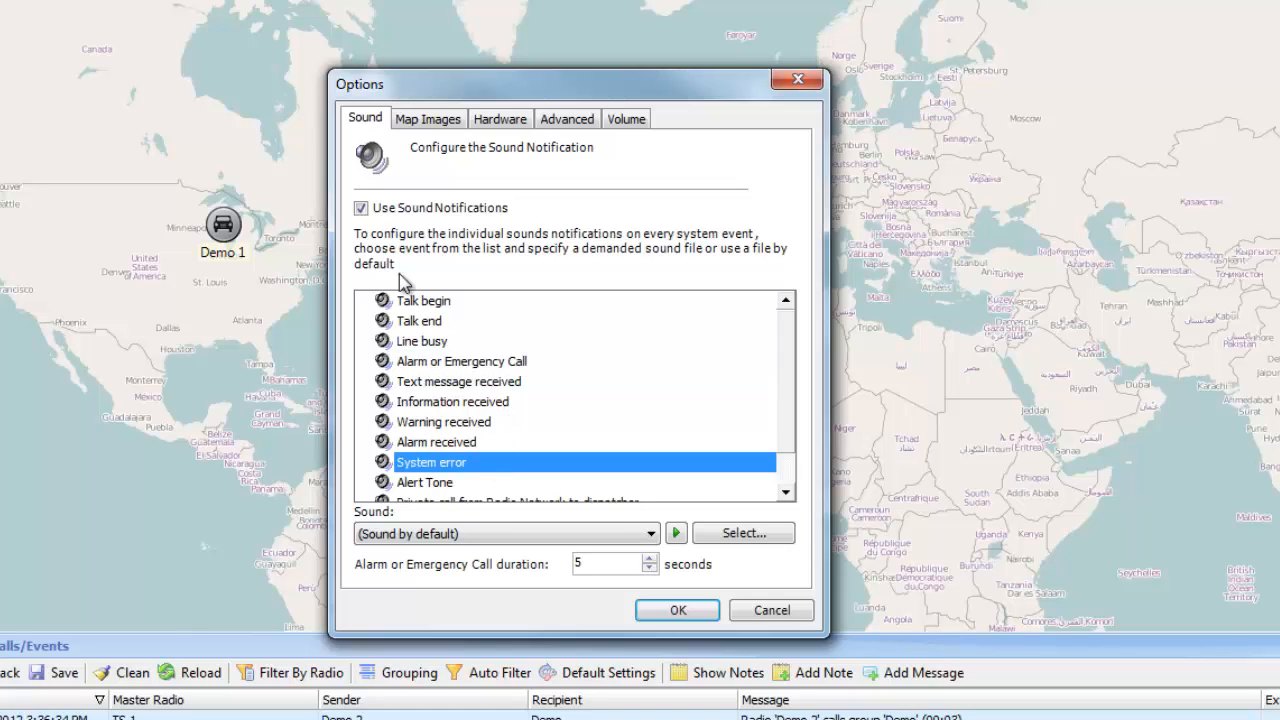
# Step: On the Map Images page, try 16 x 16 pixel icons, restore 32 x 32 pixels, and browse the default image types
pyautogui.click(462, 119)
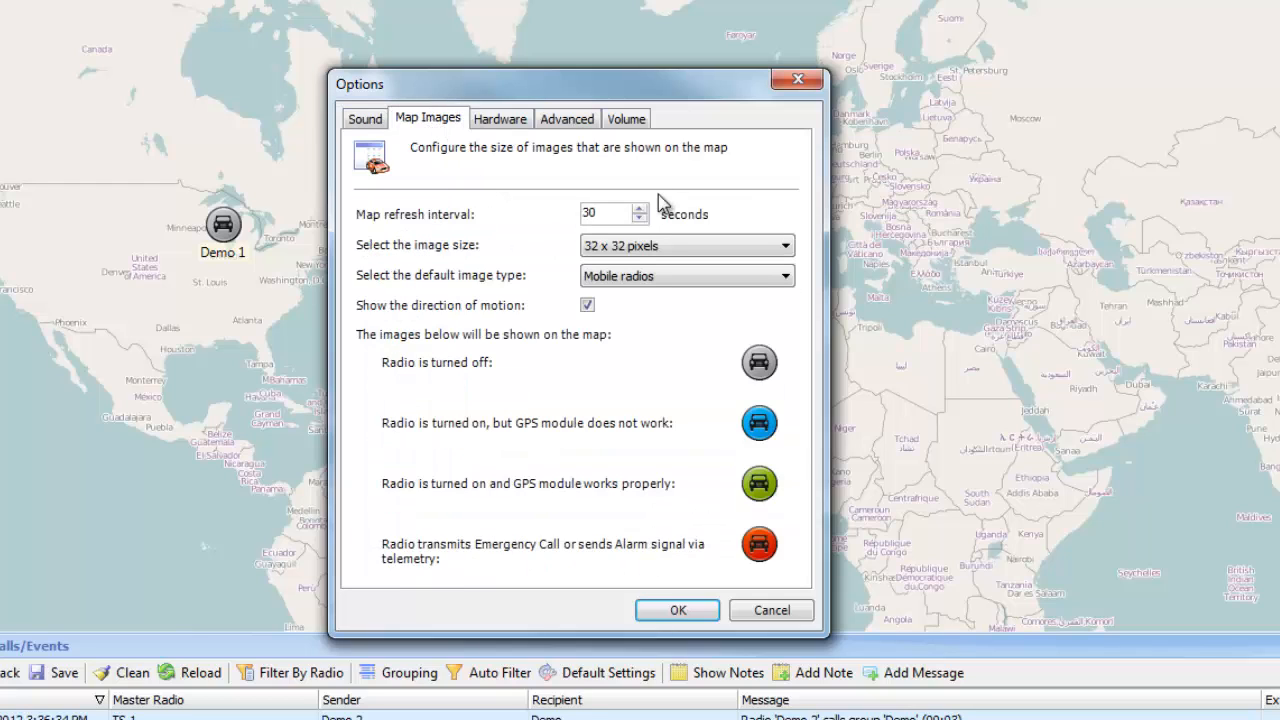
pyautogui.moveTo(612, 212); pyautogui.dragTo(568, 215)
pyautogui.click(628, 247)
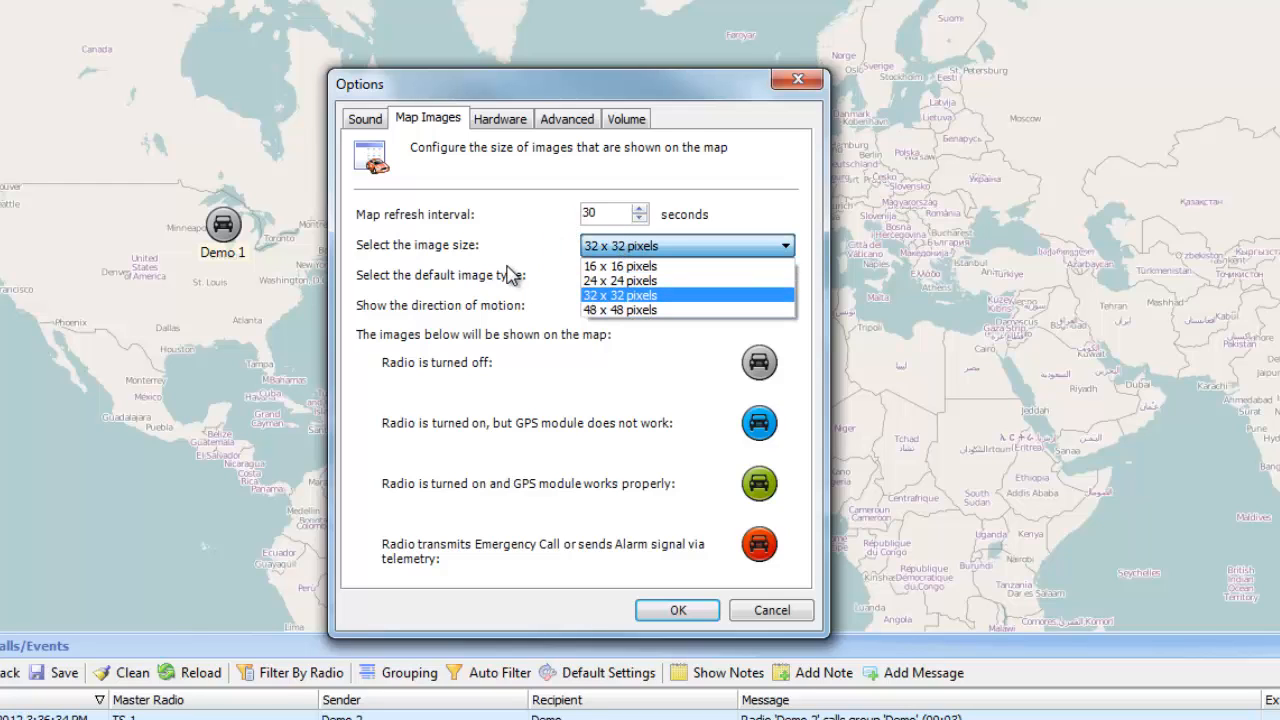
pyautogui.click(612, 246)
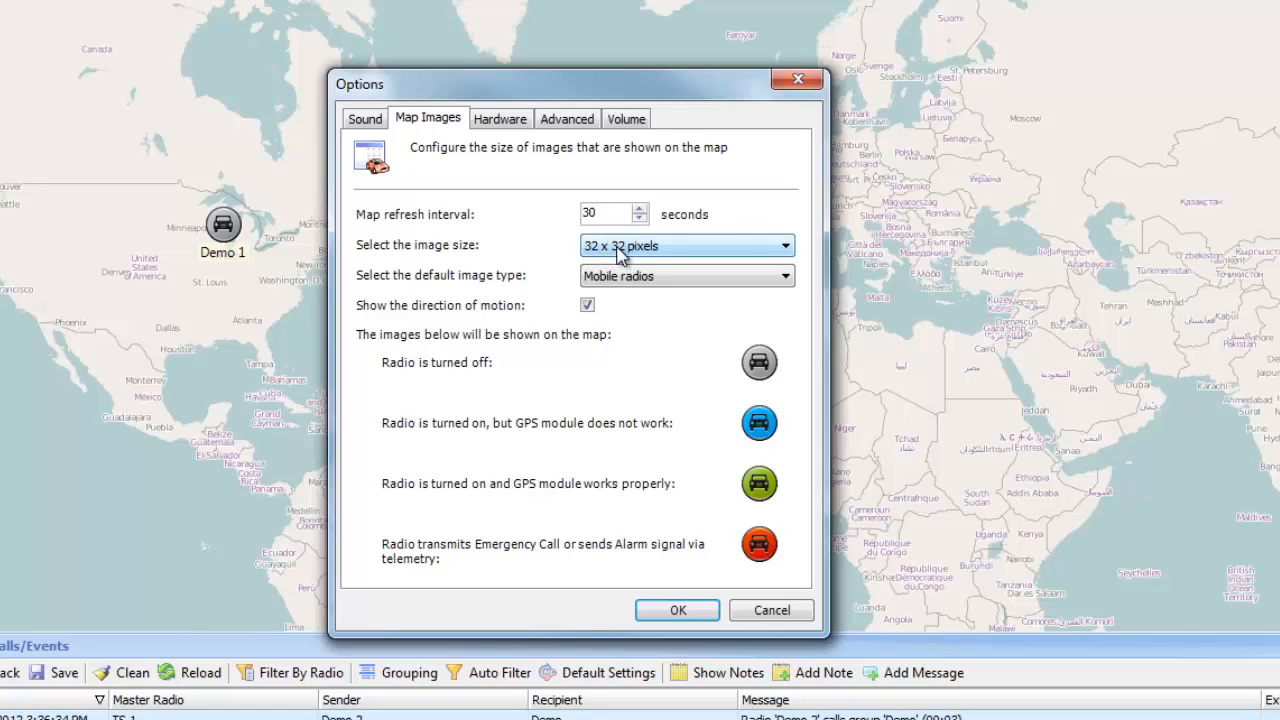
pyautogui.click(614, 247)
pyautogui.click(645, 261)
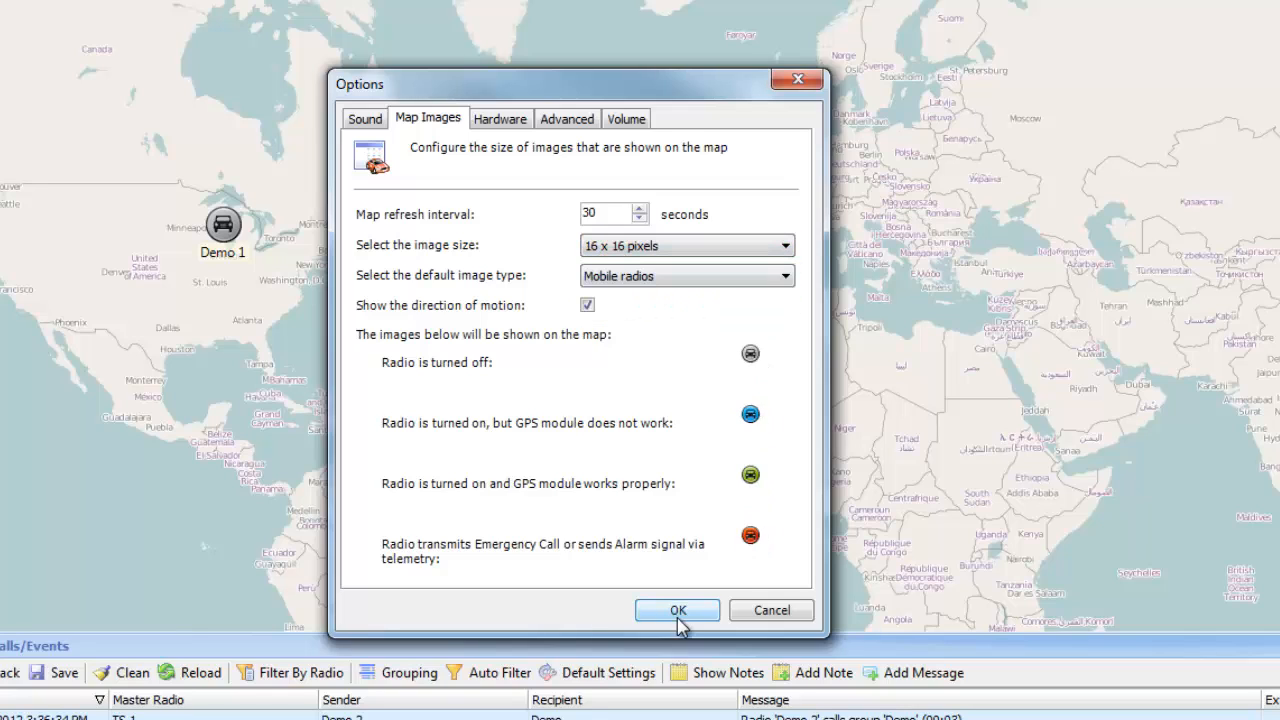
pyautogui.click(716, 247)
pyautogui.click(706, 294)
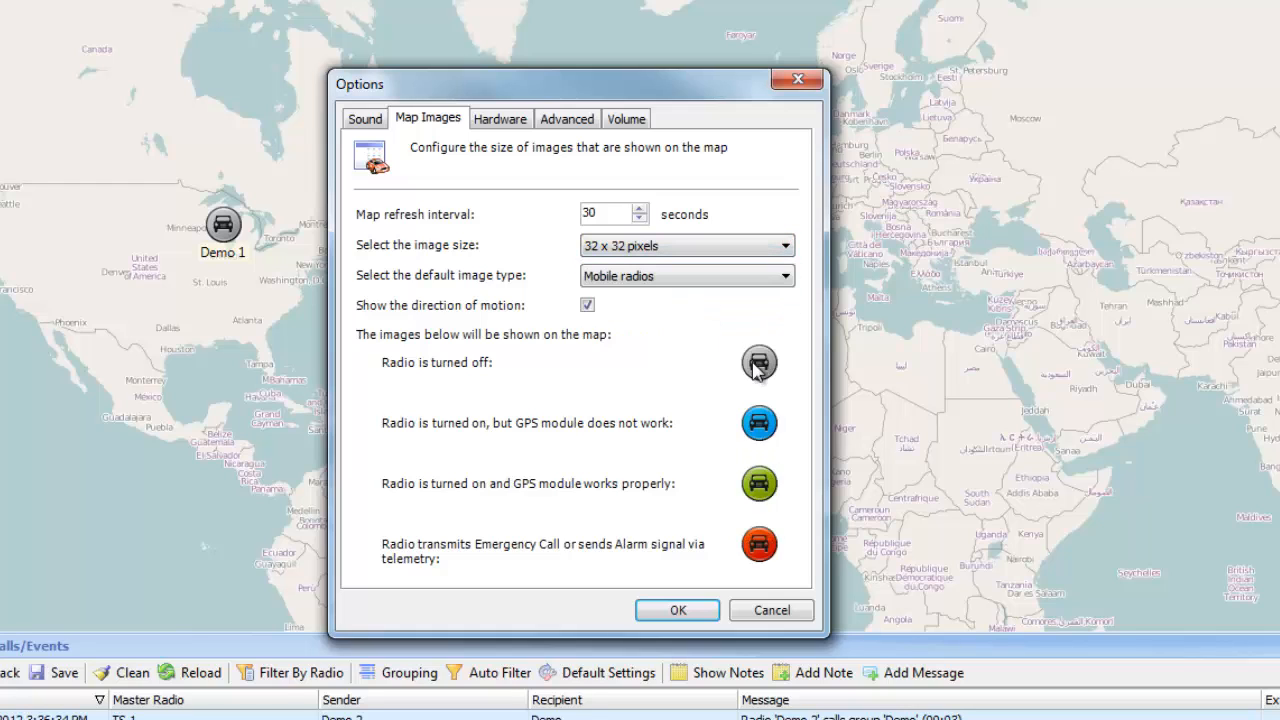
pyautogui.click(664, 285)
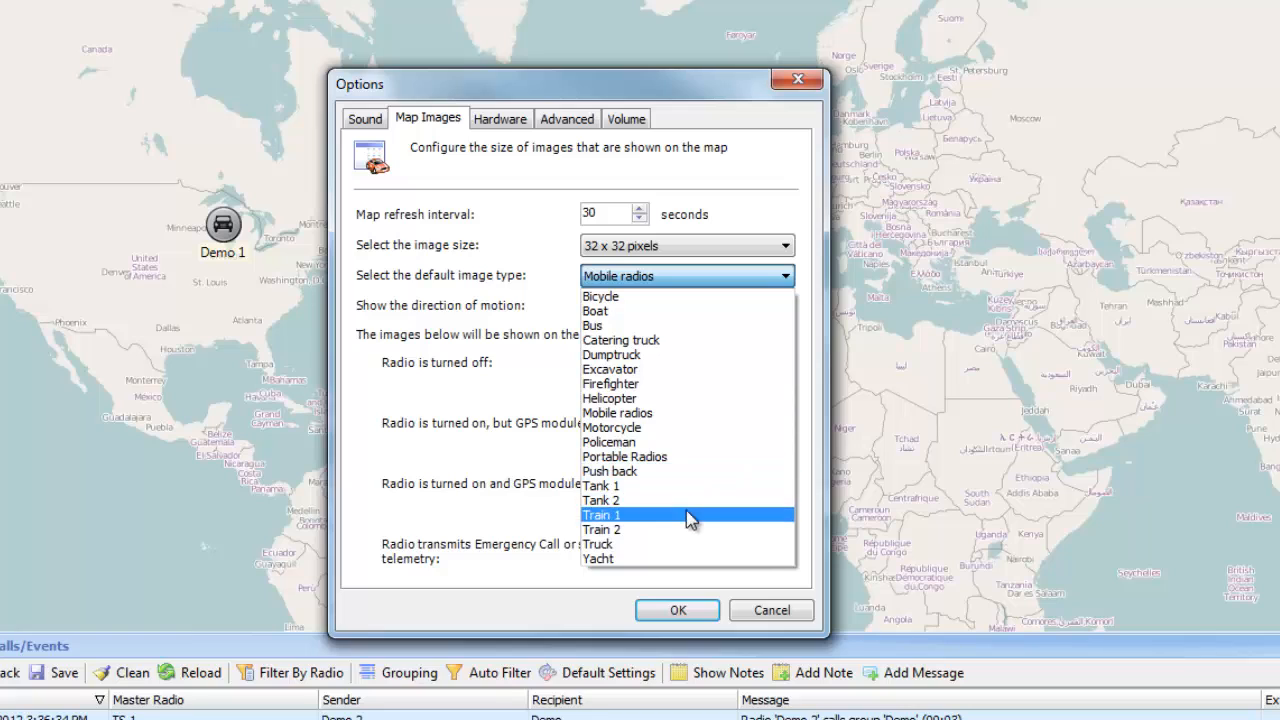
pyautogui.click(490, 355)
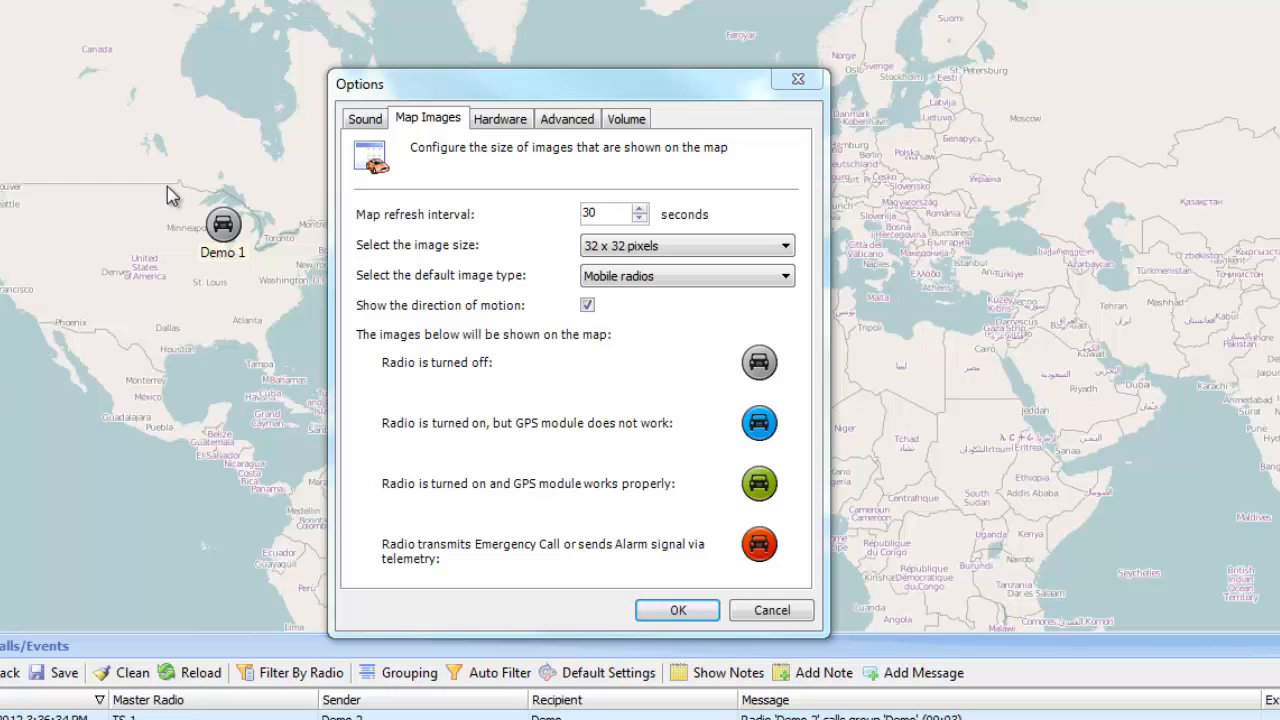
# Step: Enable external hardware support, check the serial port list, and confirm the Options dialog
pyautogui.click(488, 124)
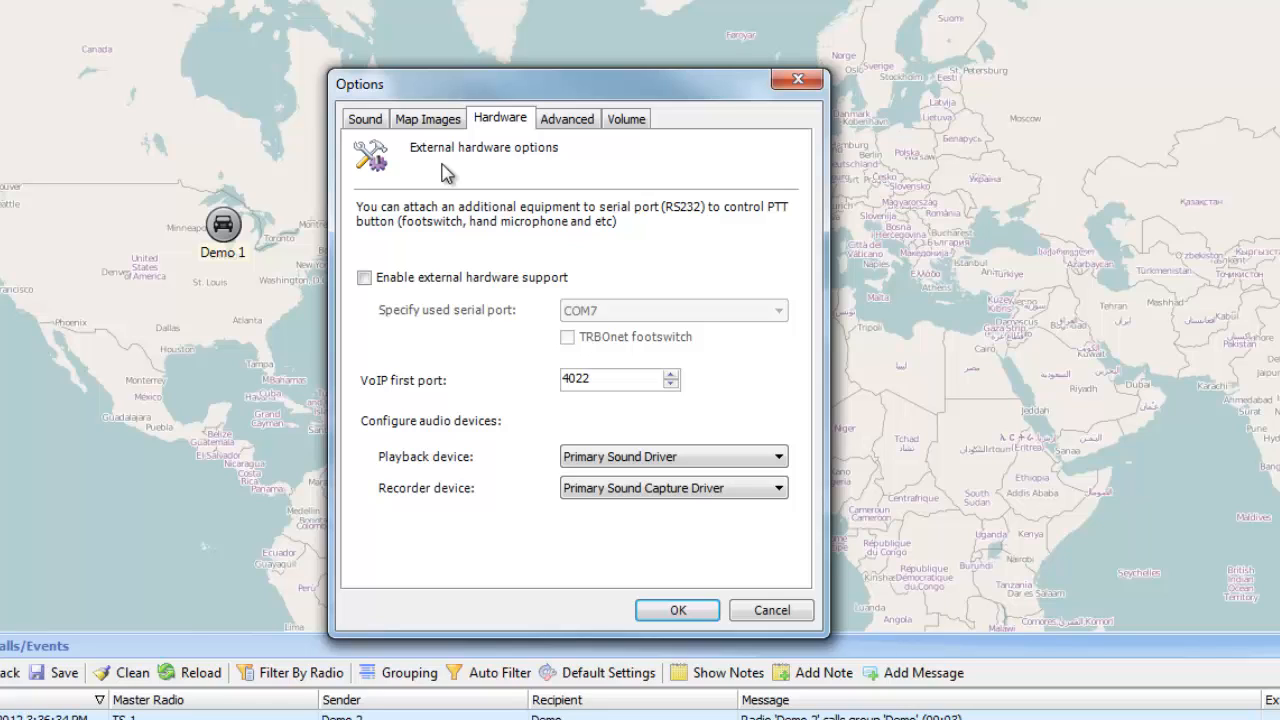
pyautogui.click(490, 279)
pyautogui.click(648, 311)
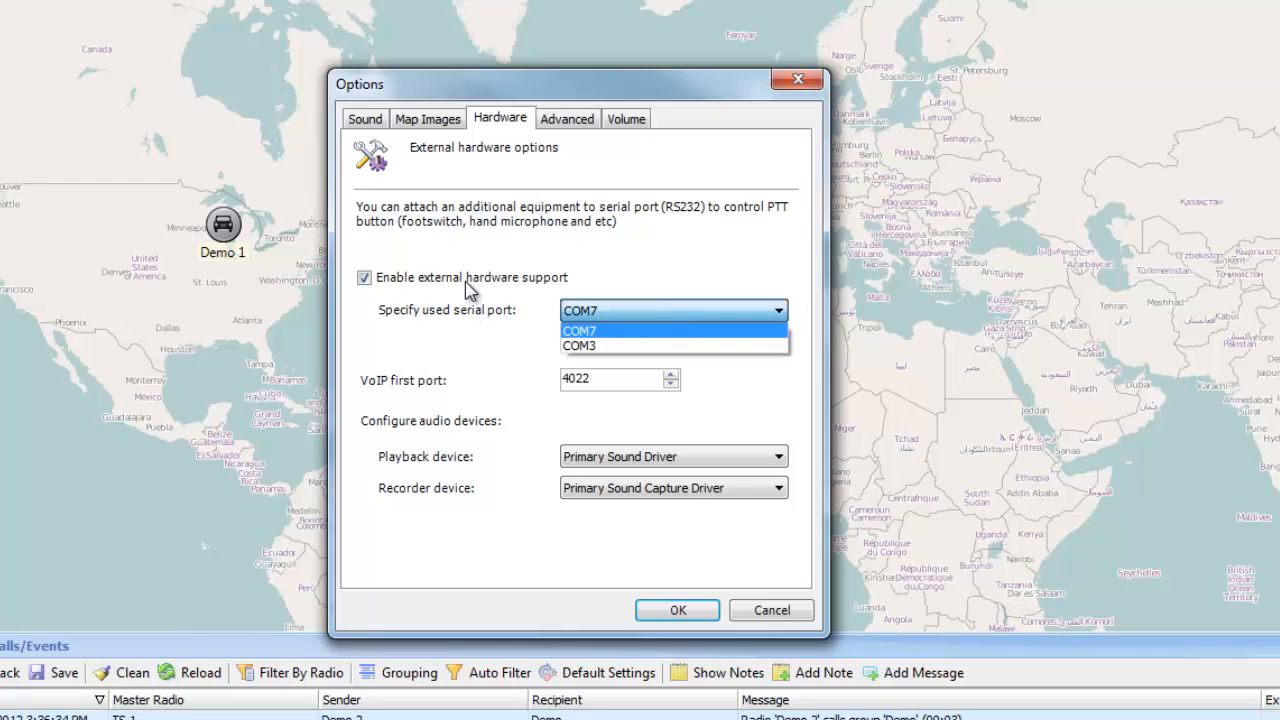
pyautogui.click(567, 118)
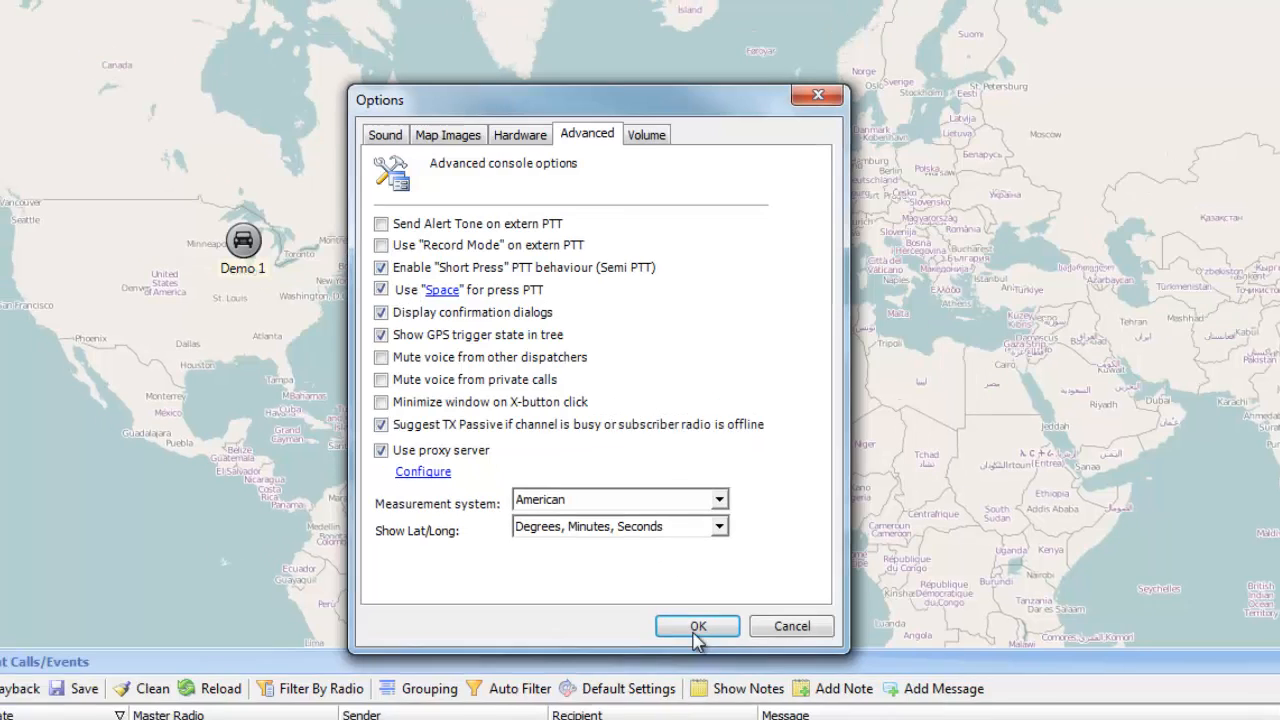
pyautogui.click(697, 628)
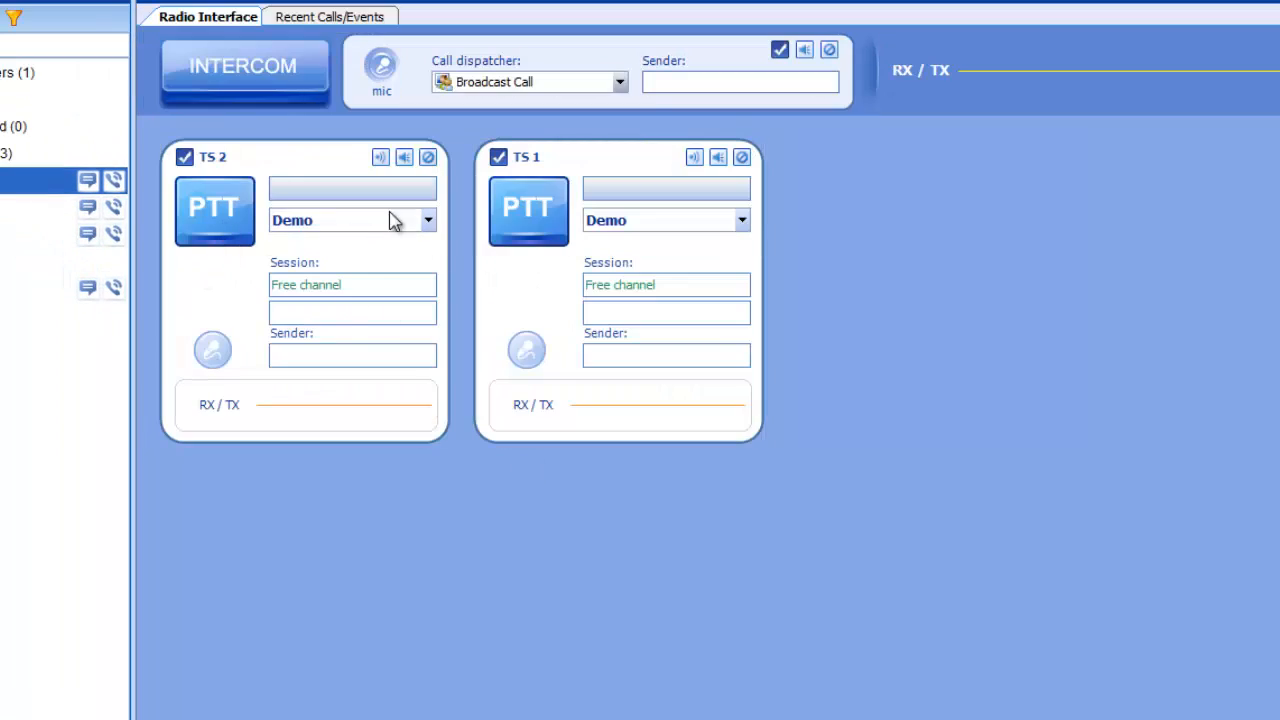
# Step: Start and stop a group call transmission on the TS 2 channel with its PTT control, twice
pyautogui.click(222, 237)
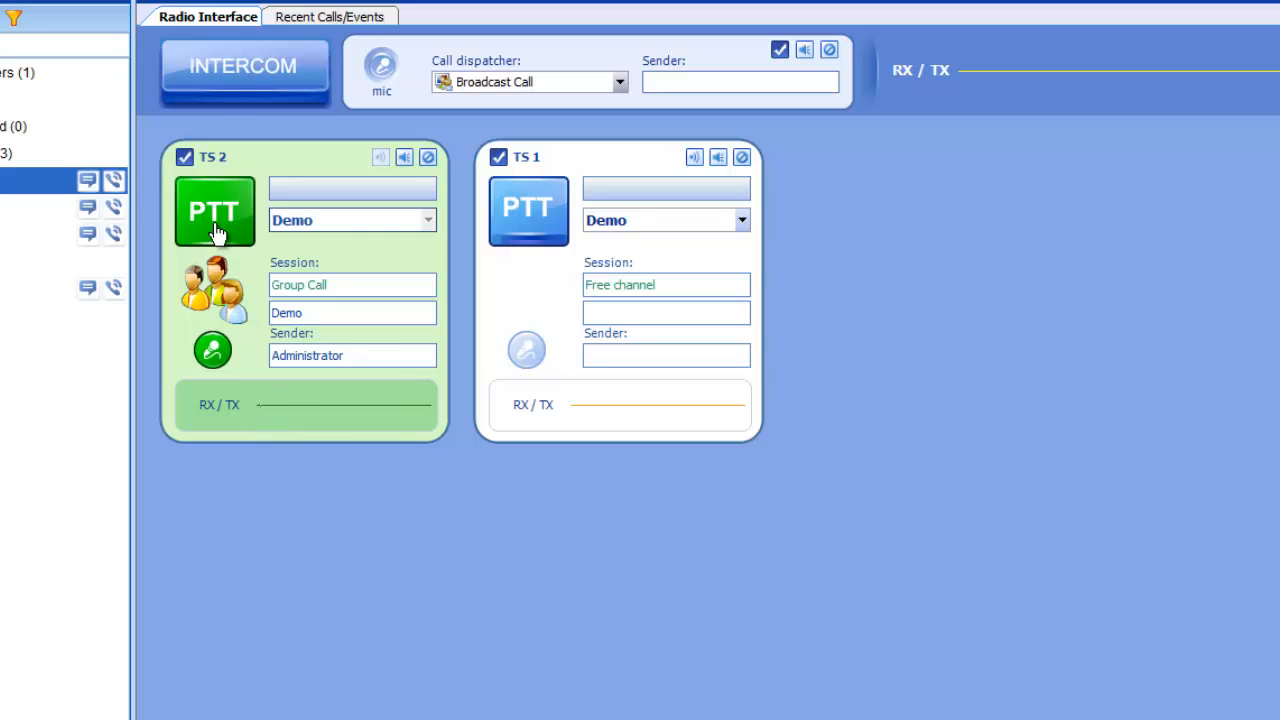
pyautogui.click(217, 230)
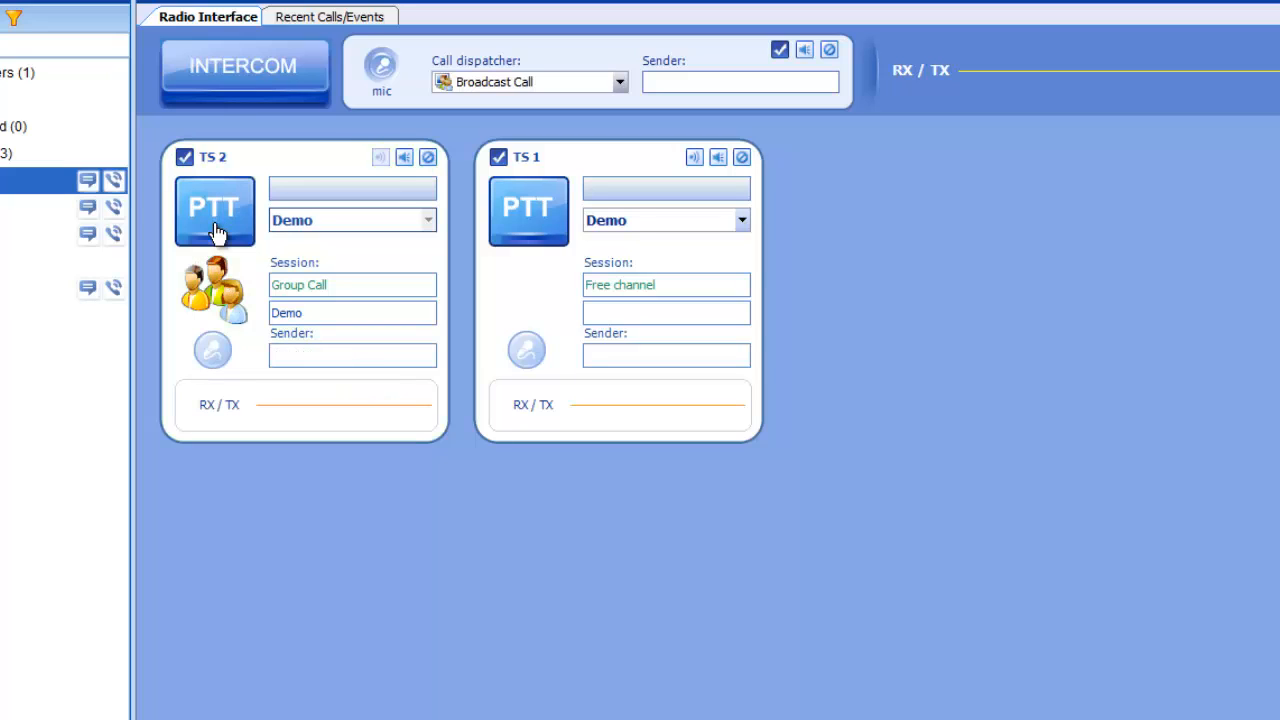
pyautogui.click(228, 211)
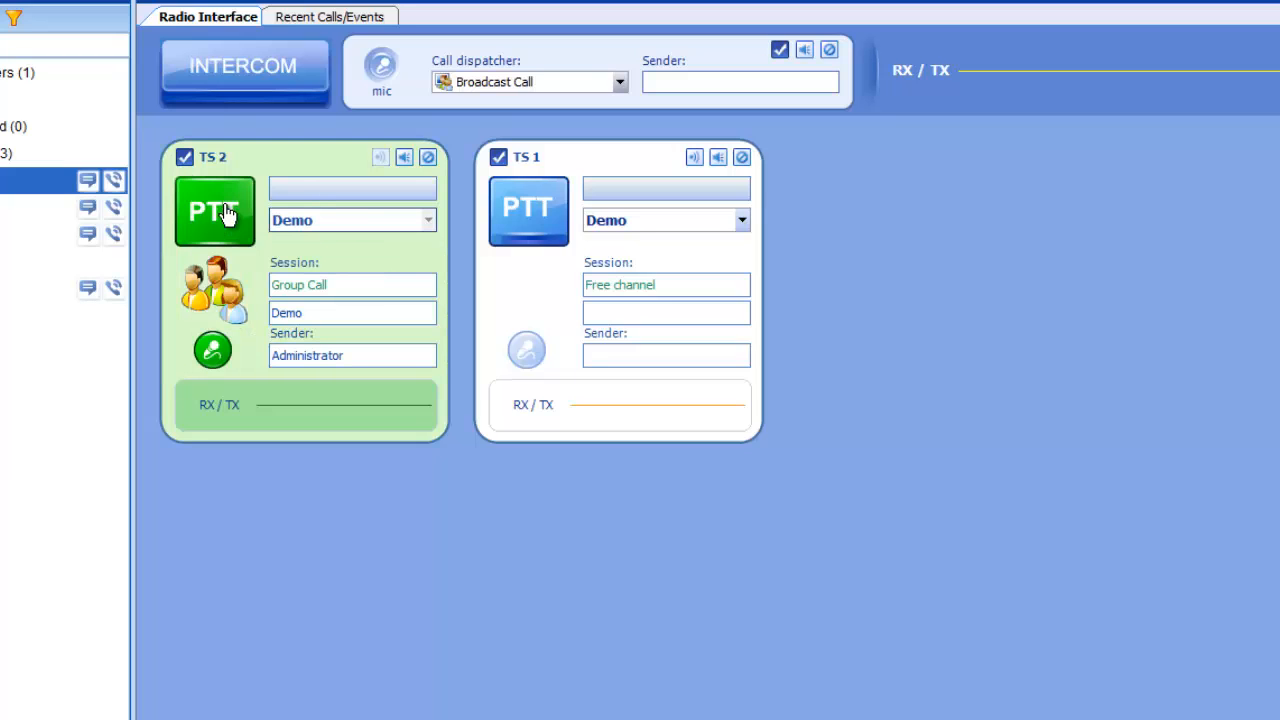
pyautogui.click(228, 213)
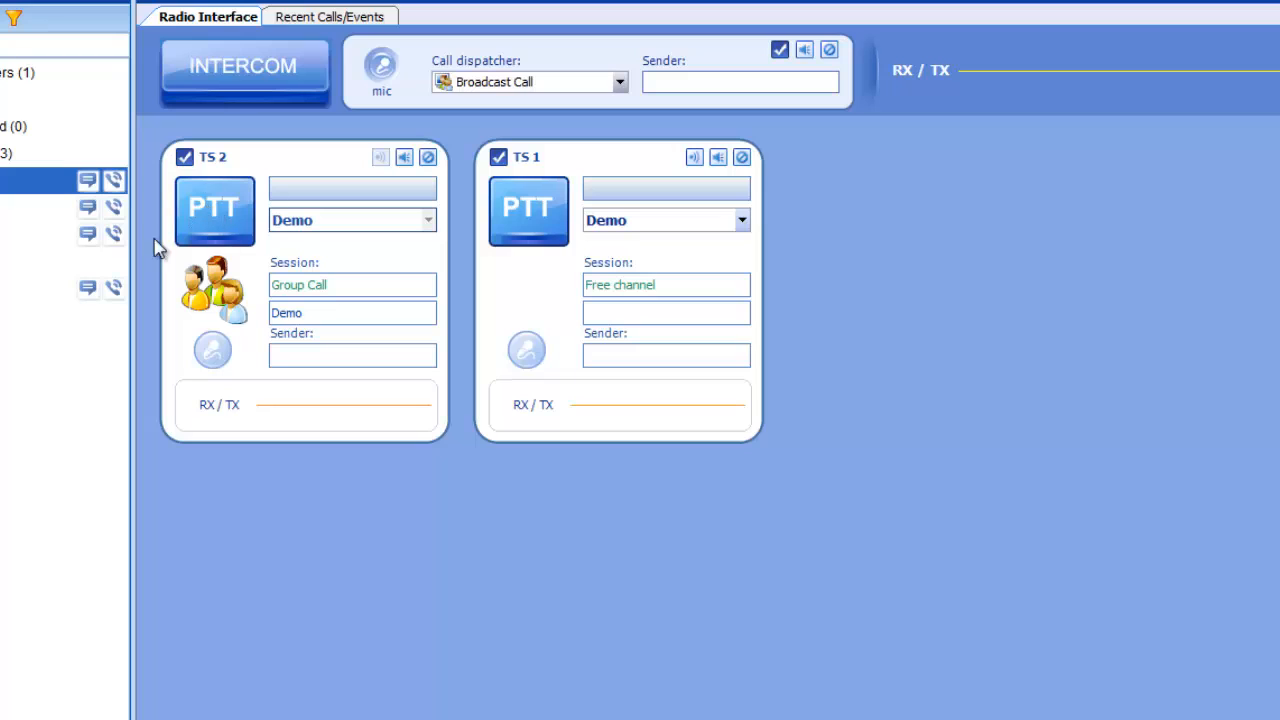
pyautogui.click(220, 228)
# Step: Reopen Options on the Advanced page and confirm it
pyautogui.click(14, 1)
pyautogui.click(20, 68)
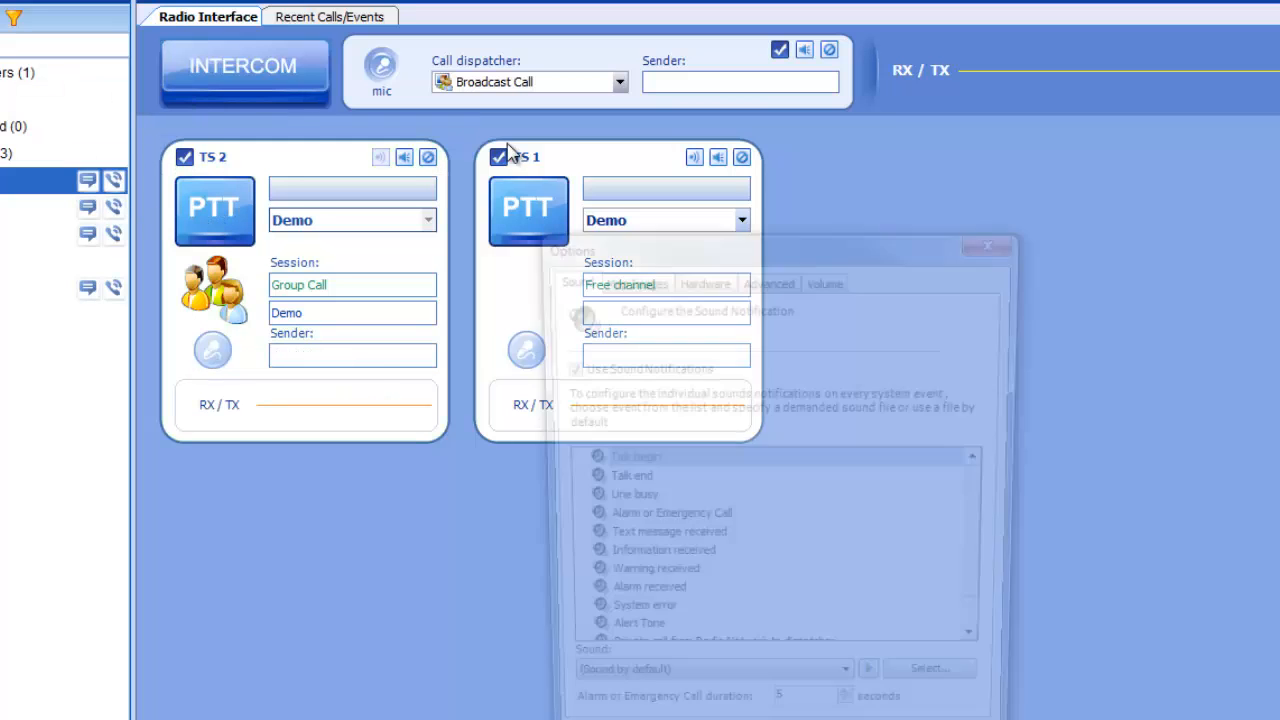
pyautogui.click(768, 277)
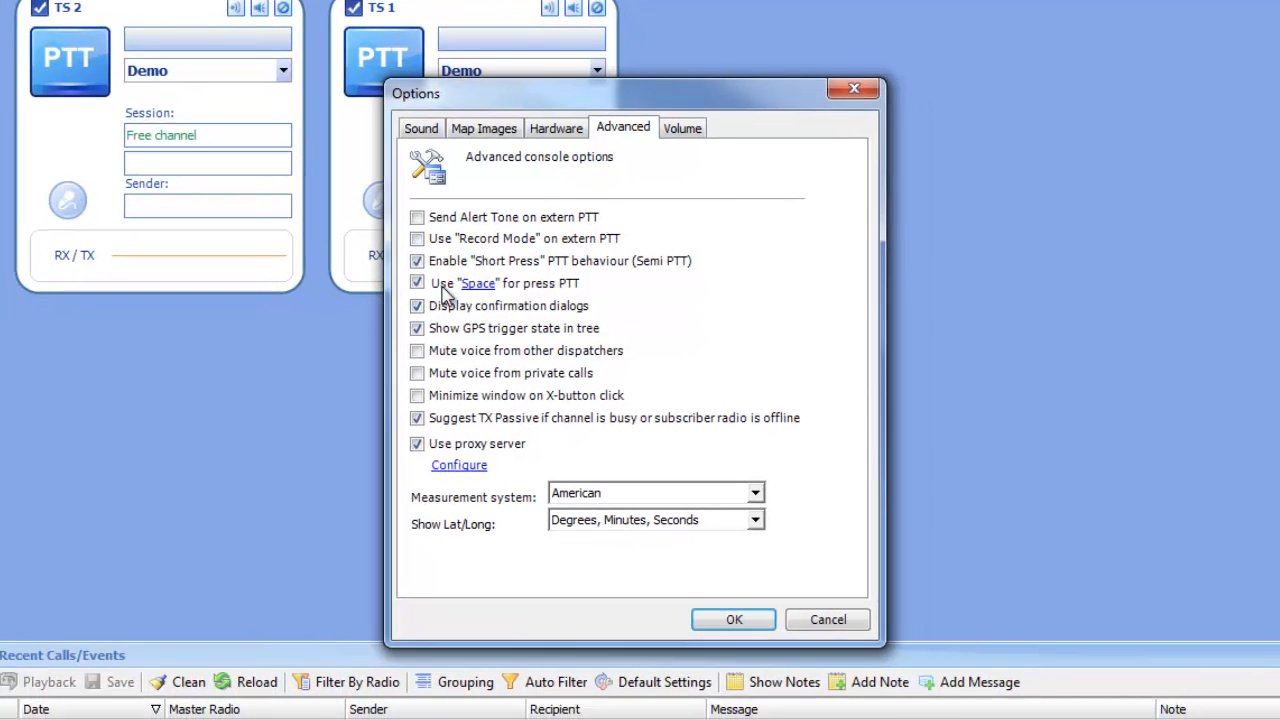
pyautogui.click(737, 622)
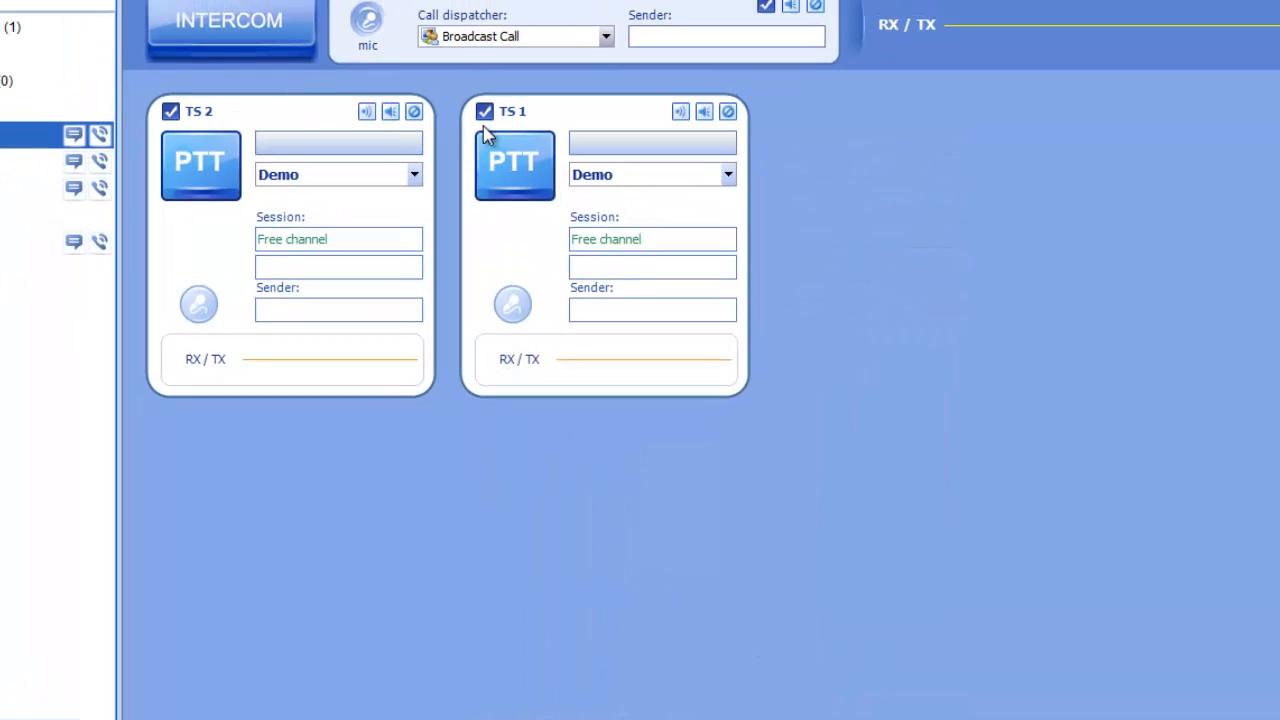
# Step: Clear the intercom panel's selection checkbox and transmit on both time slots with the keyboard PTT
pyautogui.click(773, 9)
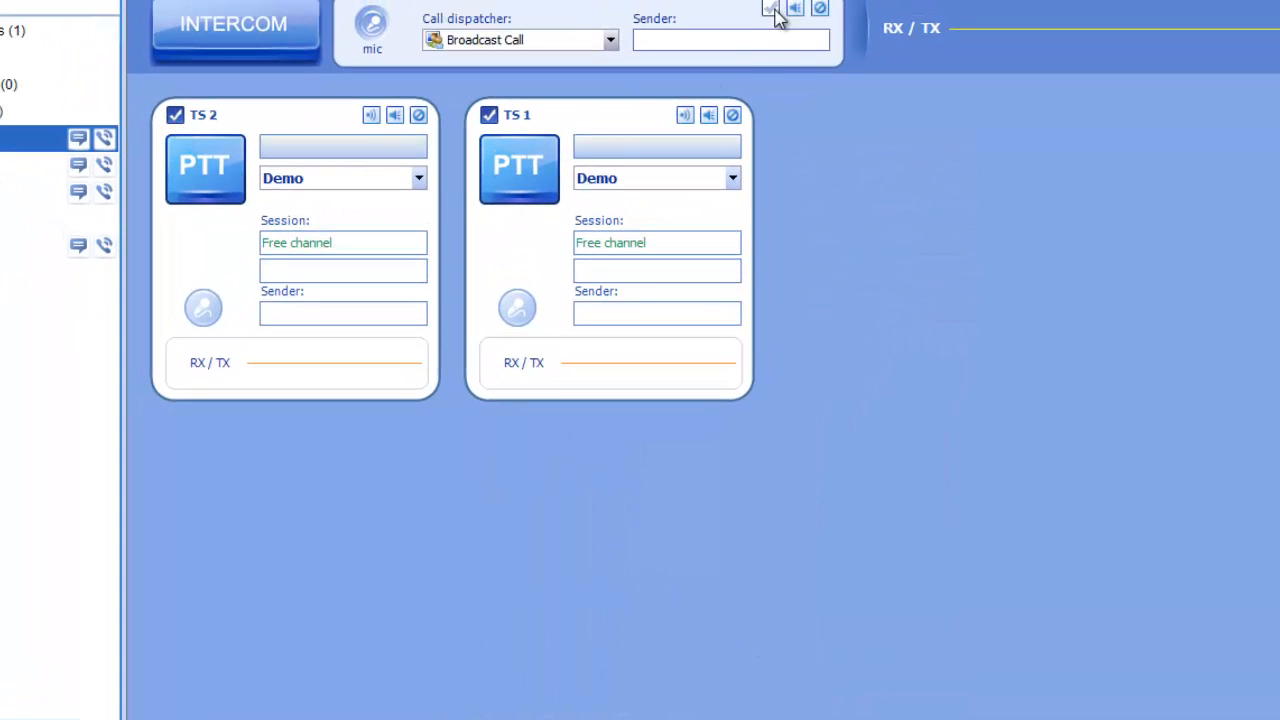
pyautogui.press('space')
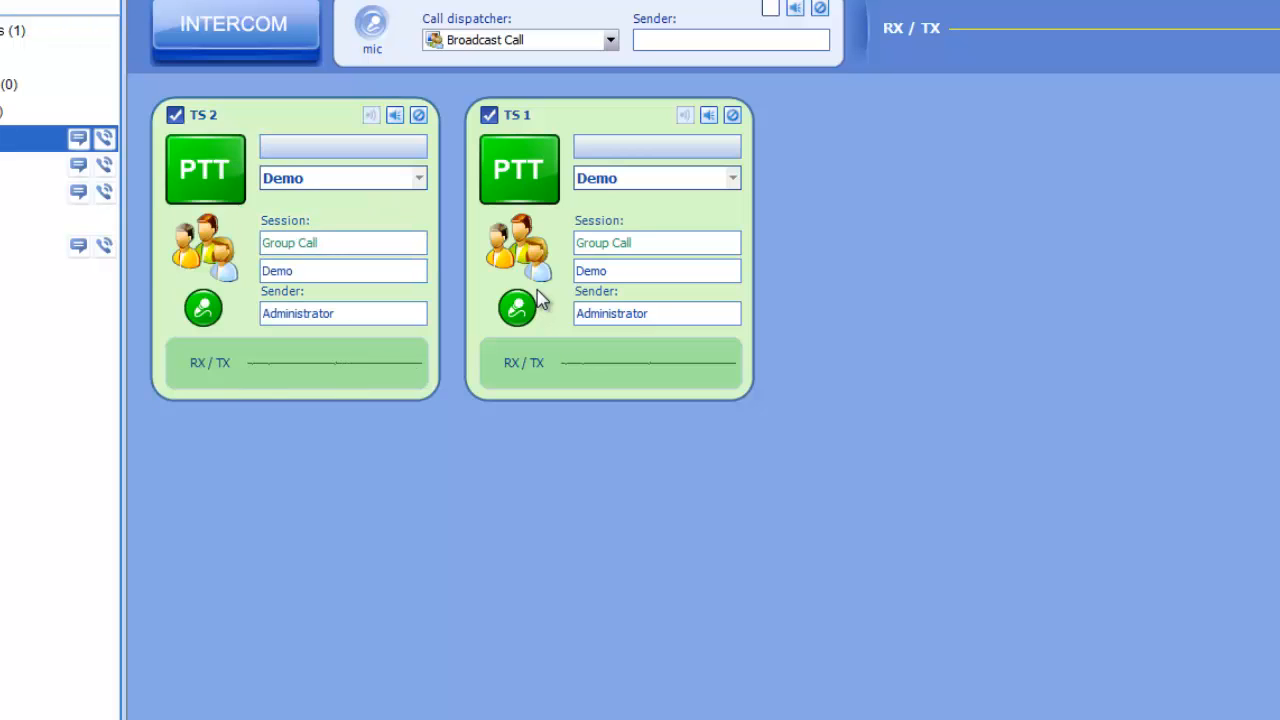
# Step: Open the advanced options' proxy server configuration and cancel it
pyautogui.click(2, 2)
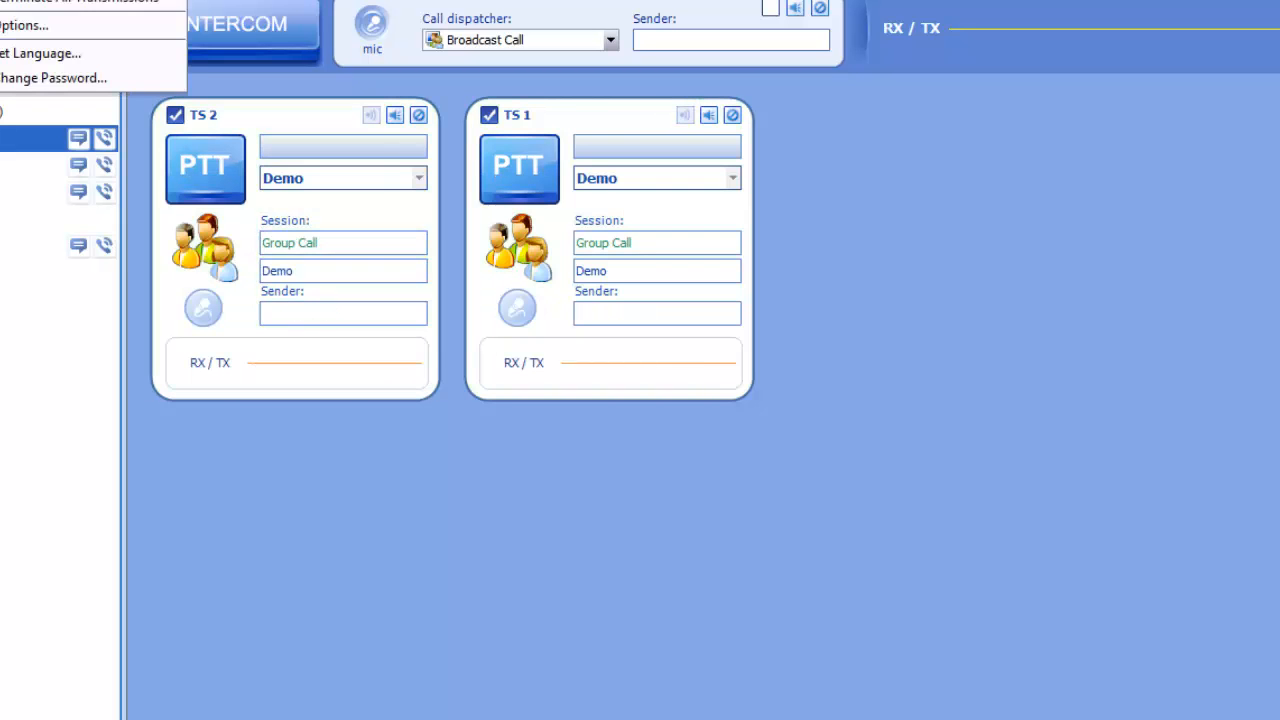
pyautogui.click(21, 26)
pyautogui.click(622, 122)
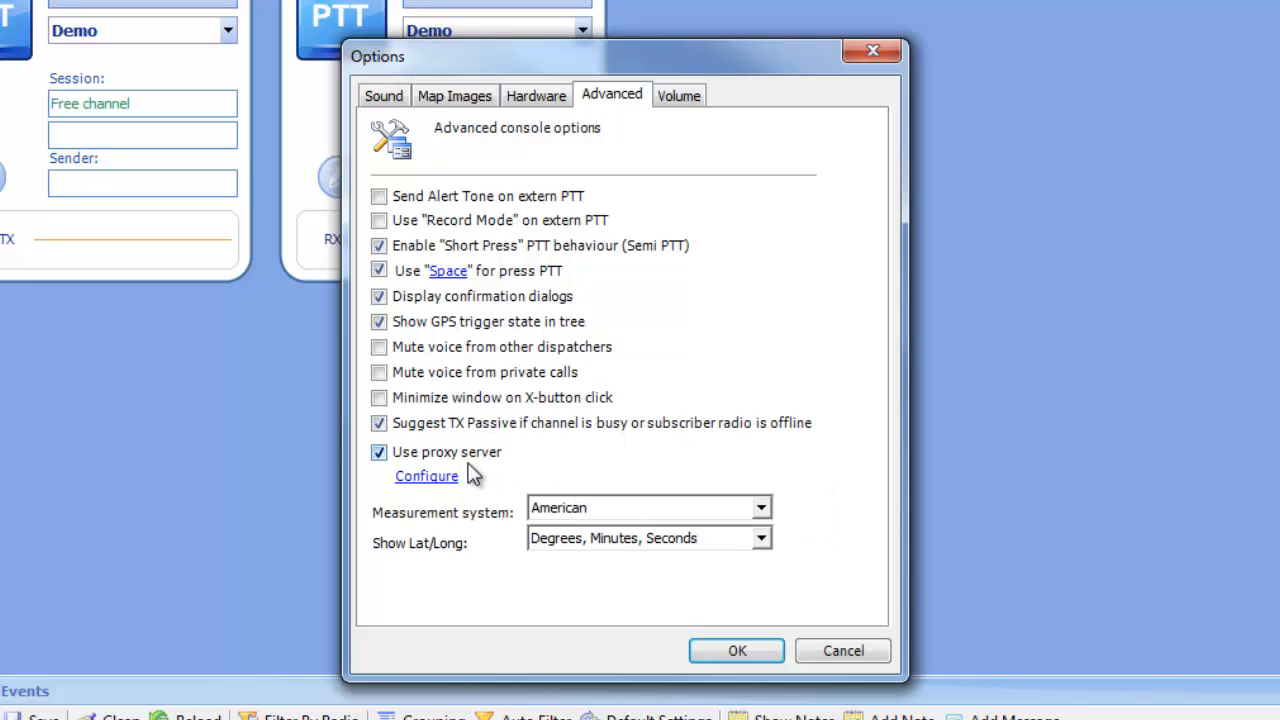
pyautogui.click(418, 482)
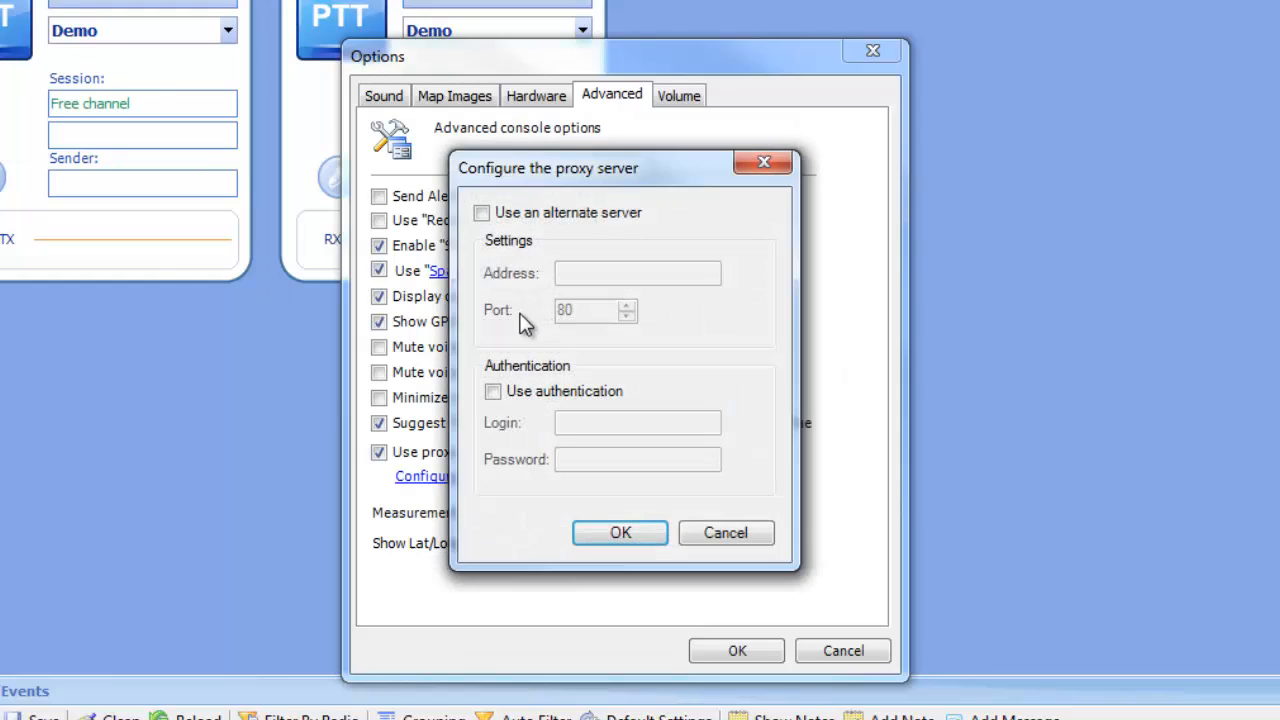
pyautogui.click(734, 537)
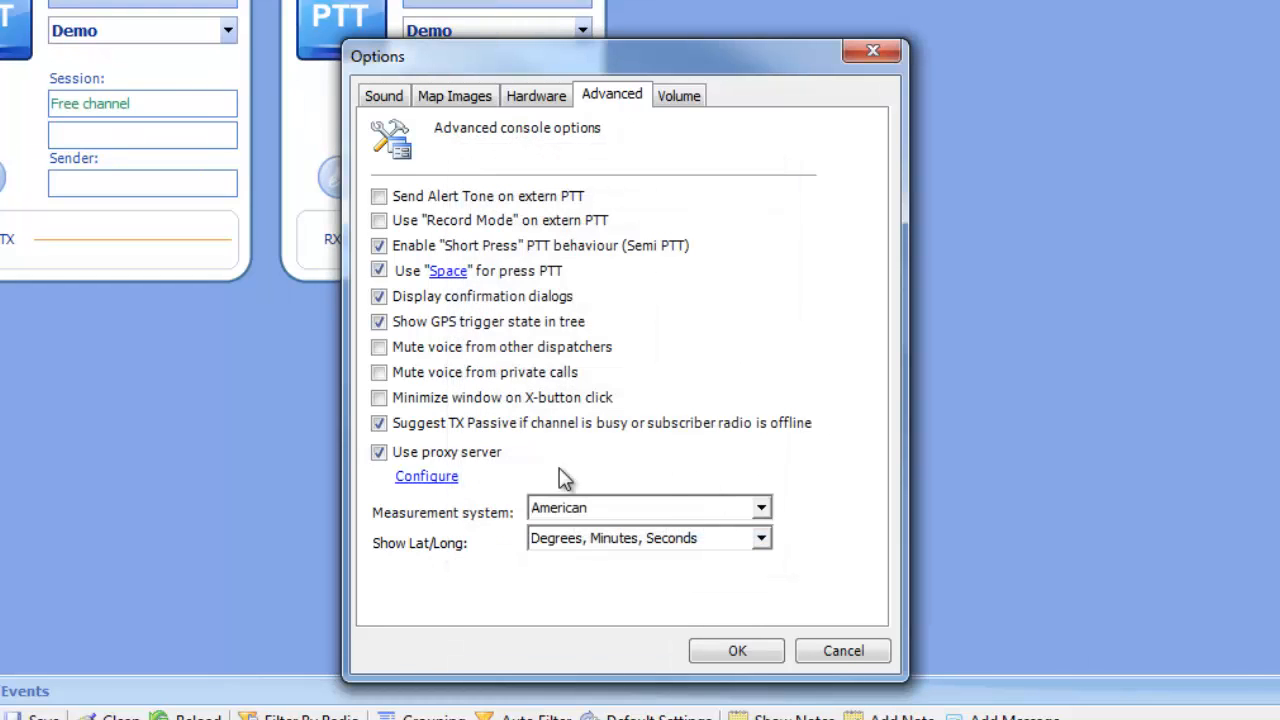
# Step: Review the measurement system and latitude/longitude display choices in the advanced options, keeping American as the measurement system
pyautogui.click(615, 512)
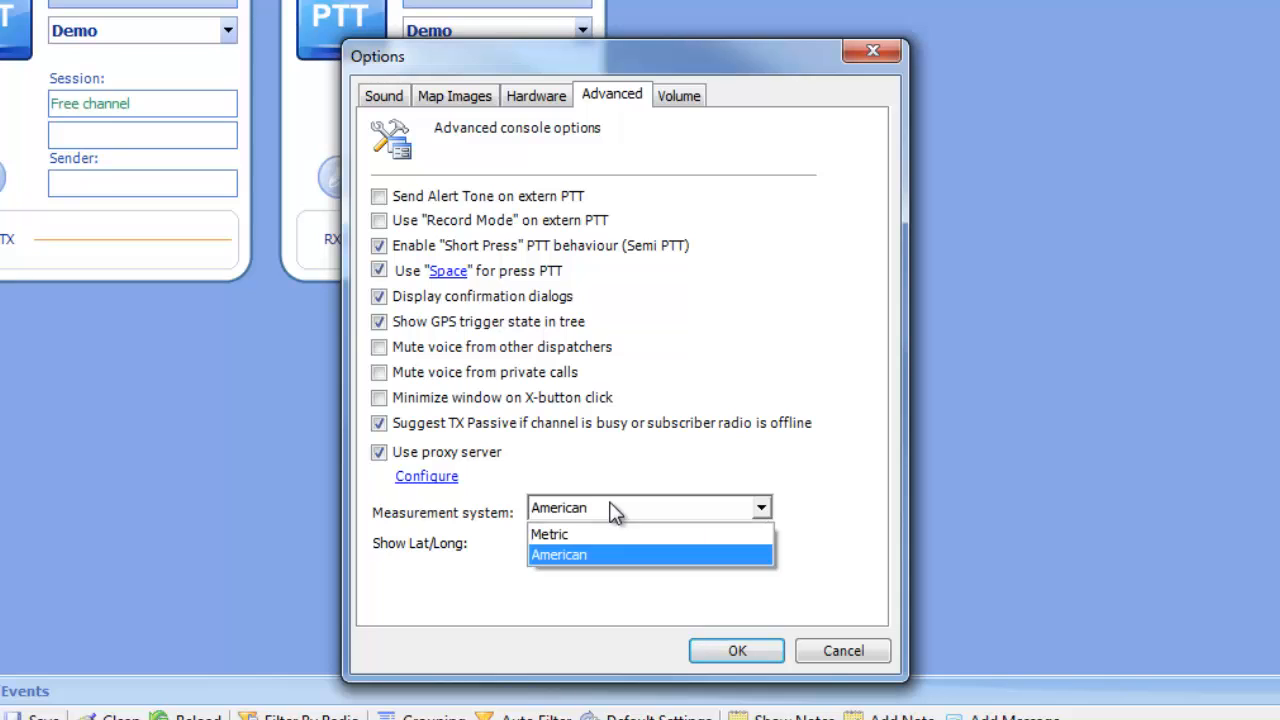
pyautogui.click(590, 559)
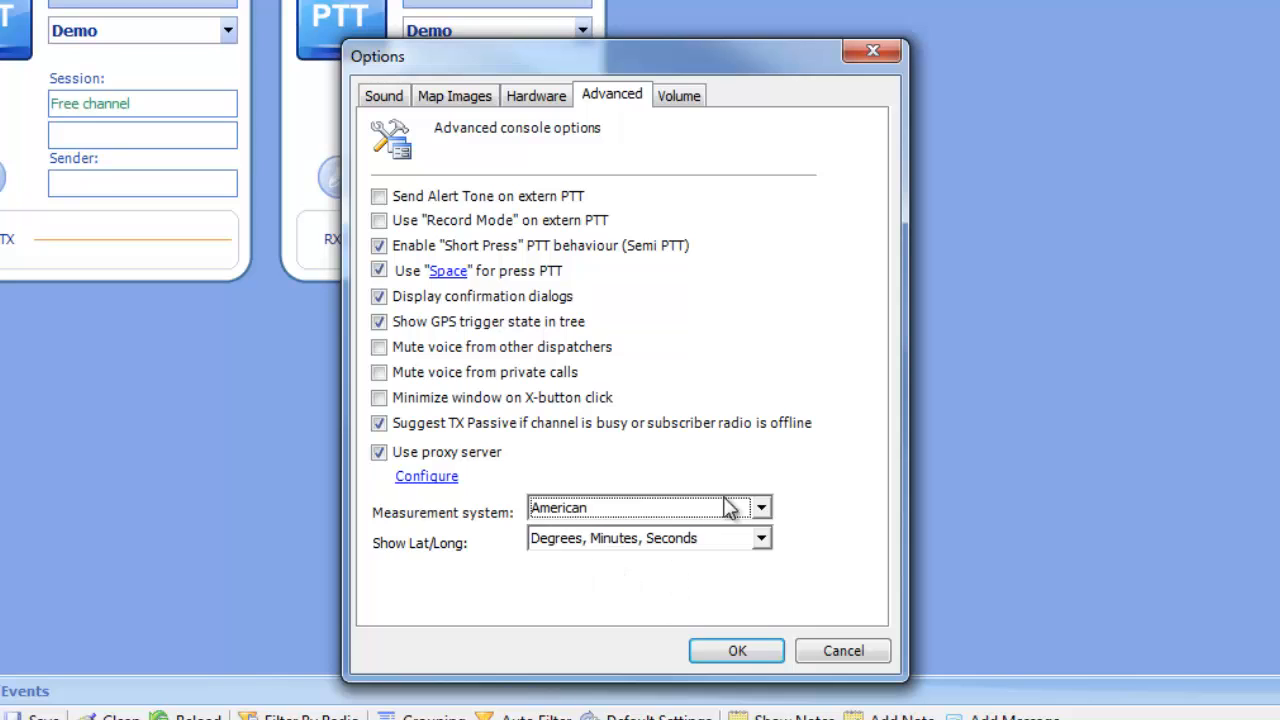
pyautogui.click(762, 540)
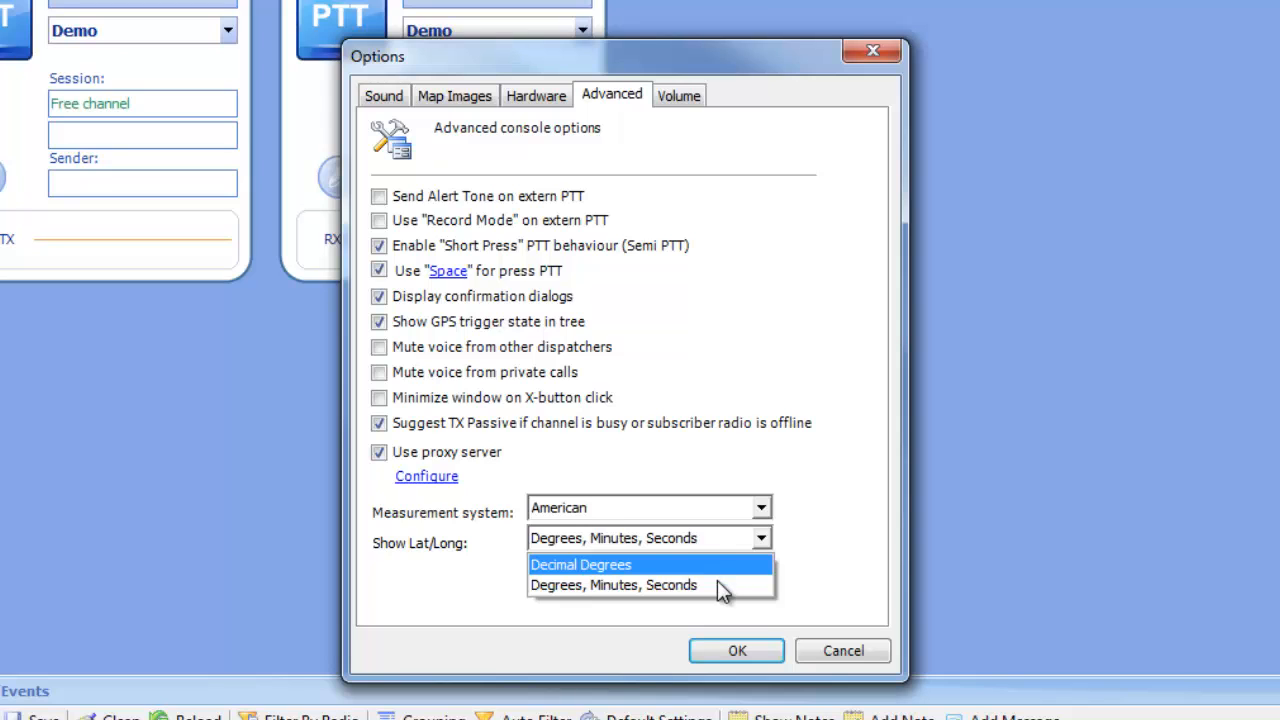
pyautogui.click(817, 568)
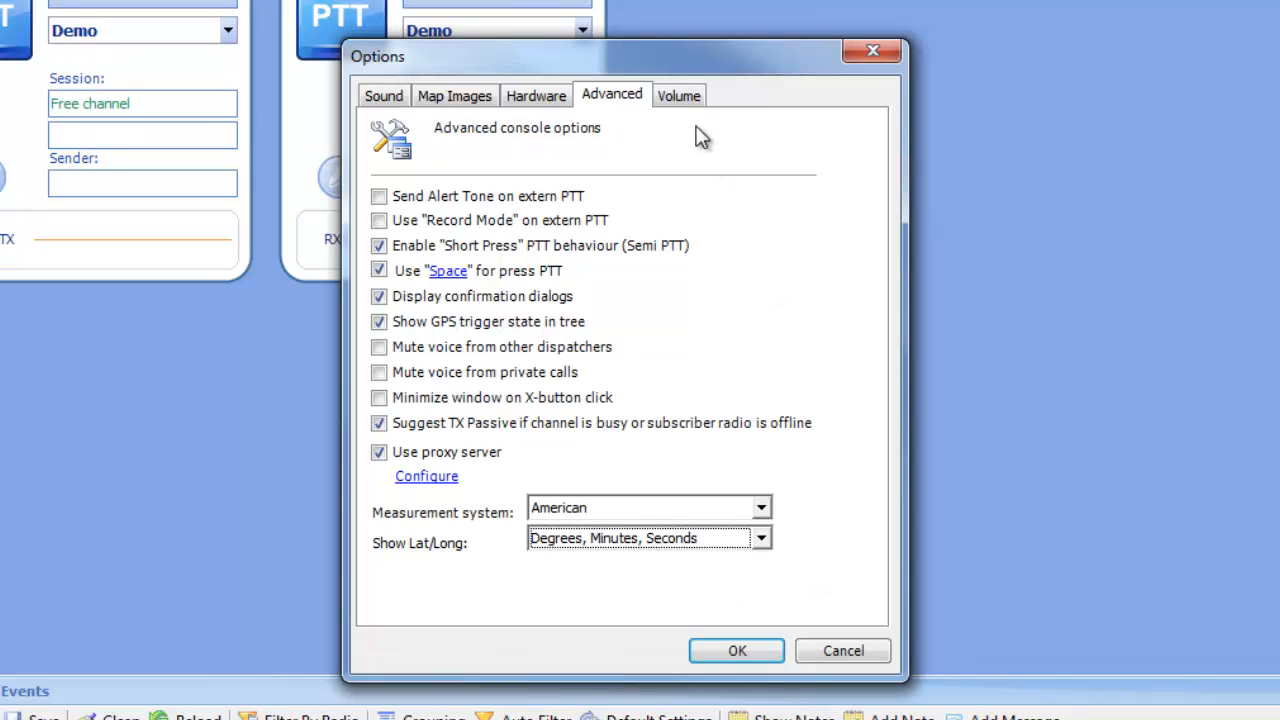
# Step: Inspect the selected channel's speaker output choices on the Volume page and confirm the Options dialog
pyautogui.click(689, 96)
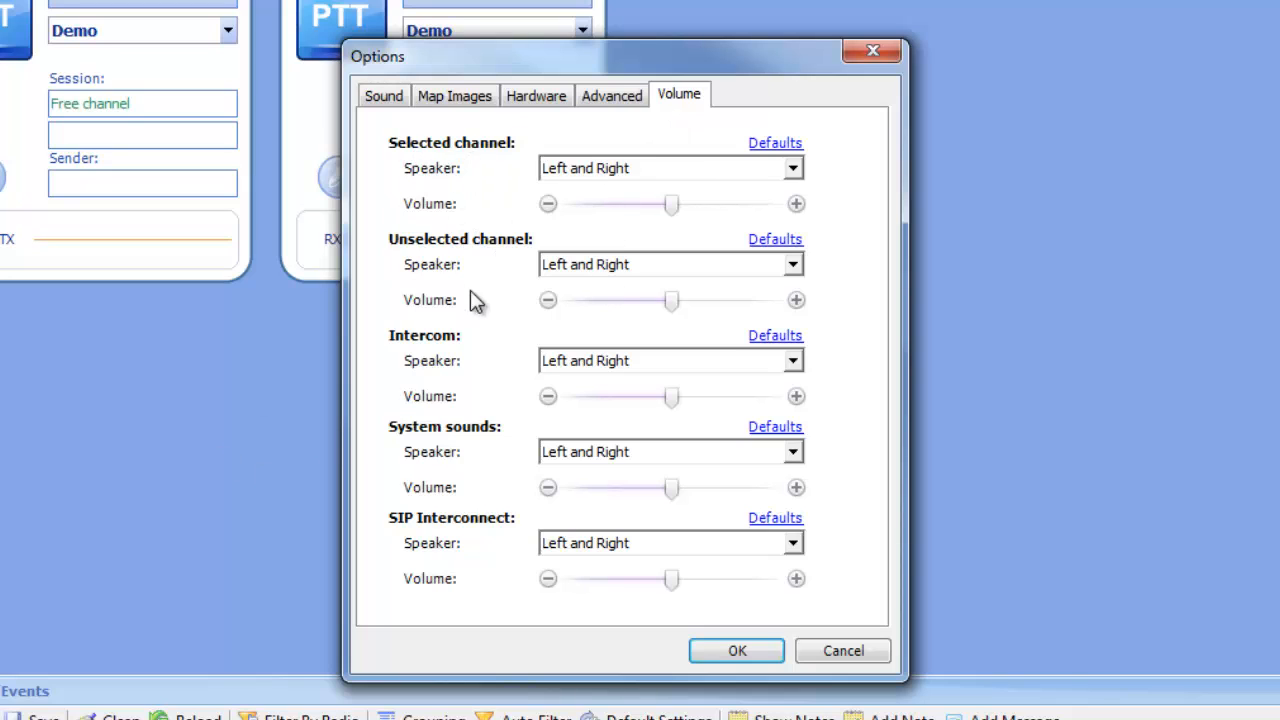
pyautogui.click(635, 170)
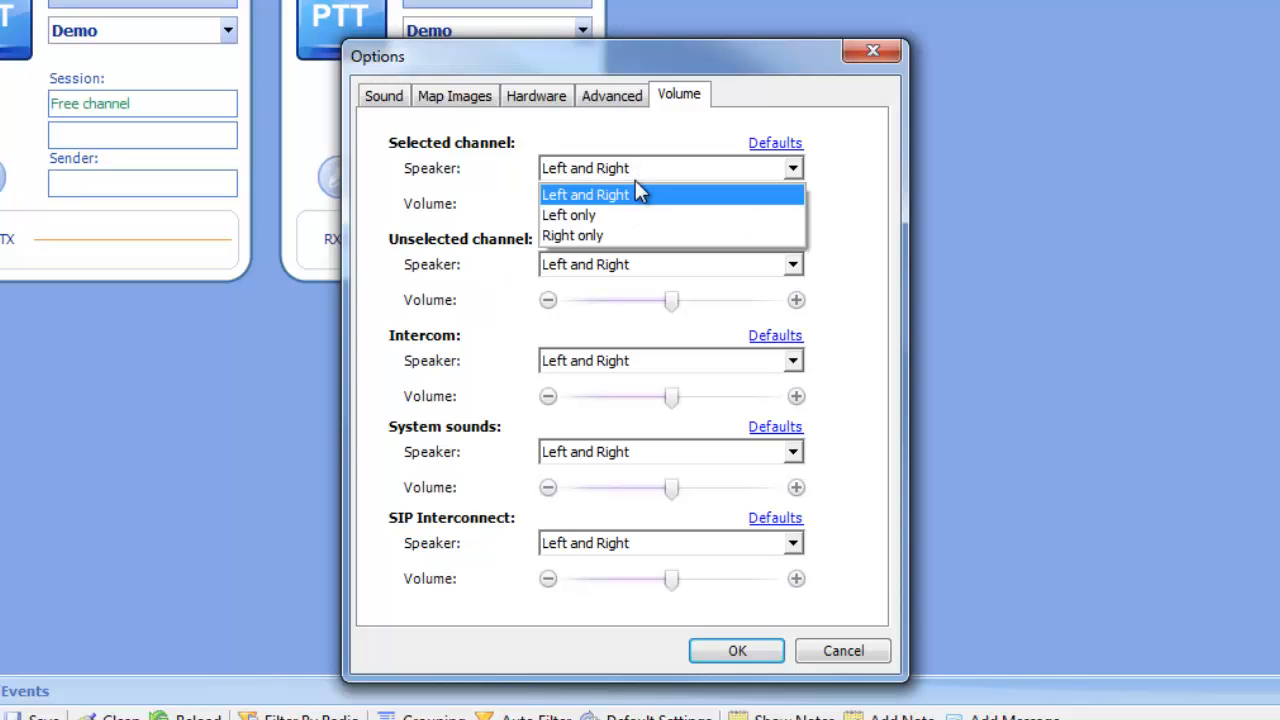
pyautogui.click(513, 204)
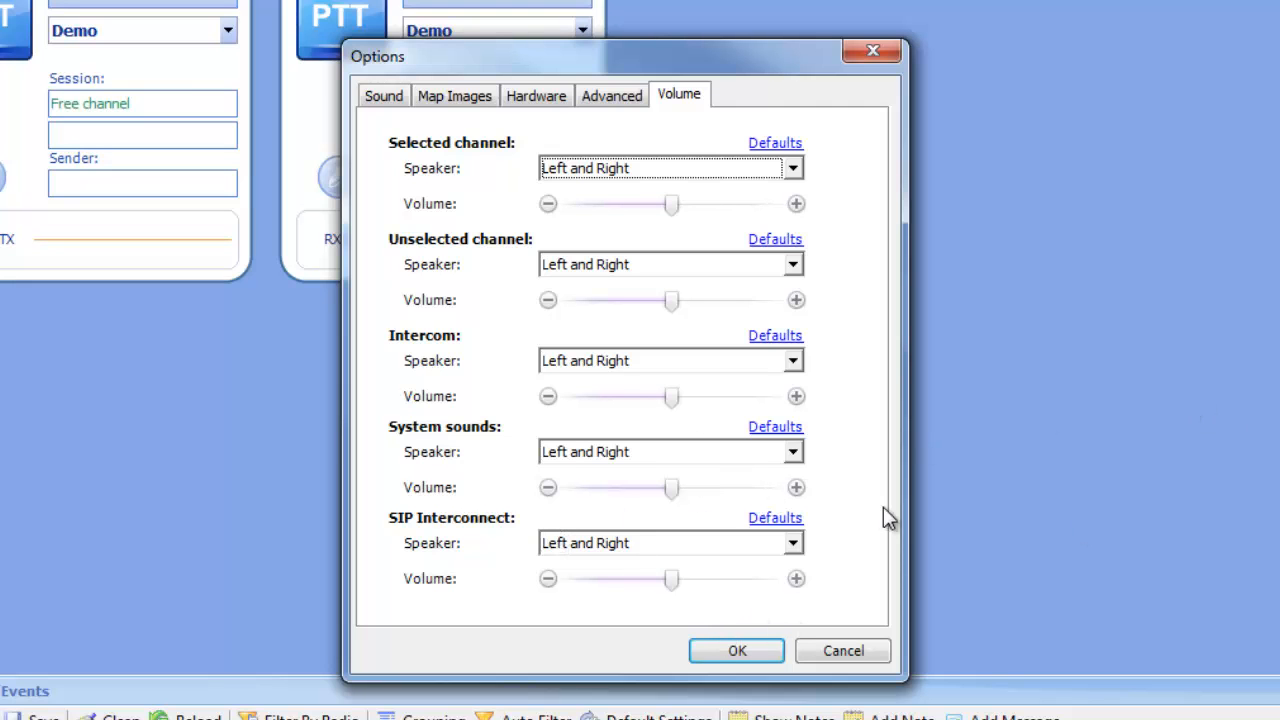
pyautogui.click(742, 652)
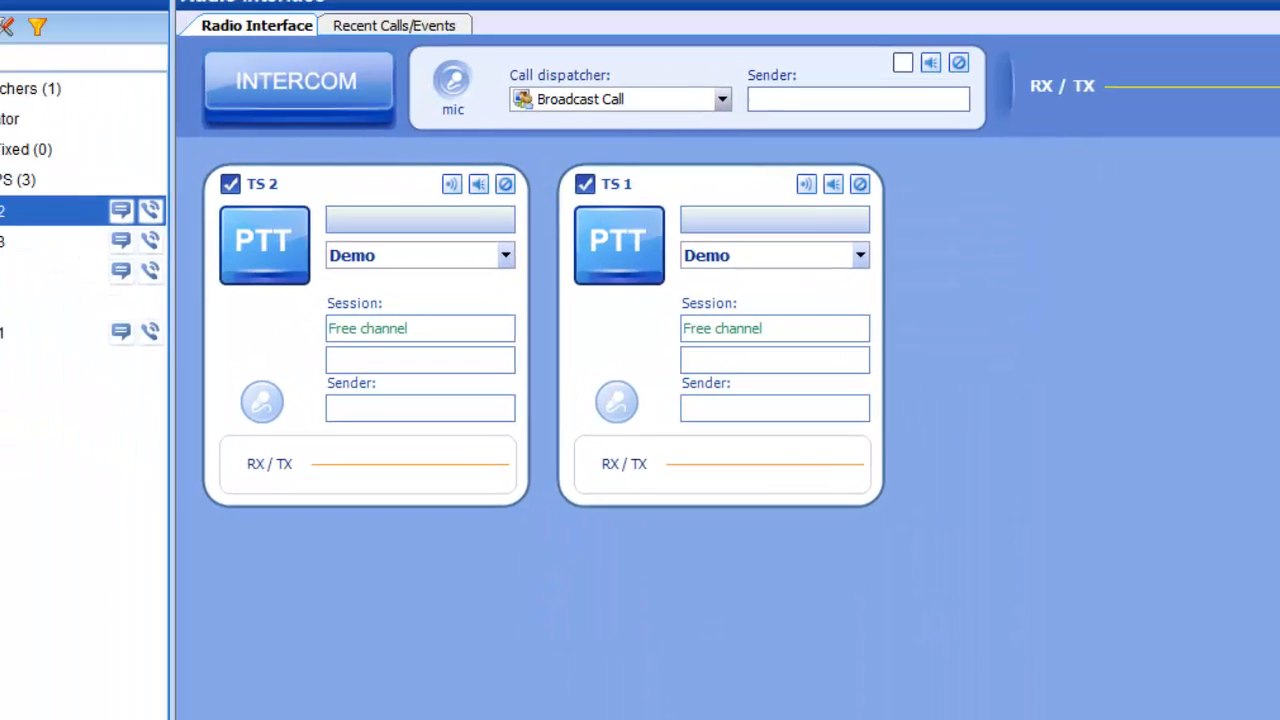
# Step: Open the program's About window from Help and close it
pyautogui.click(223, 92)
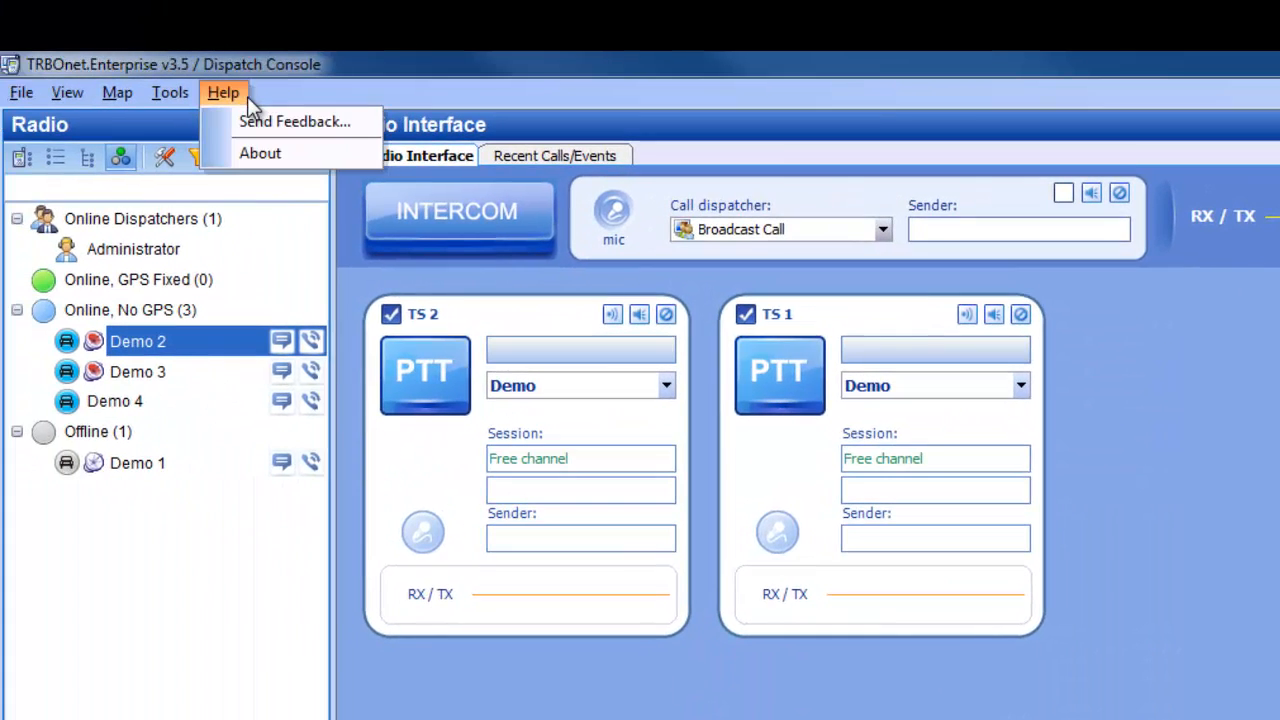
pyautogui.click(303, 155)
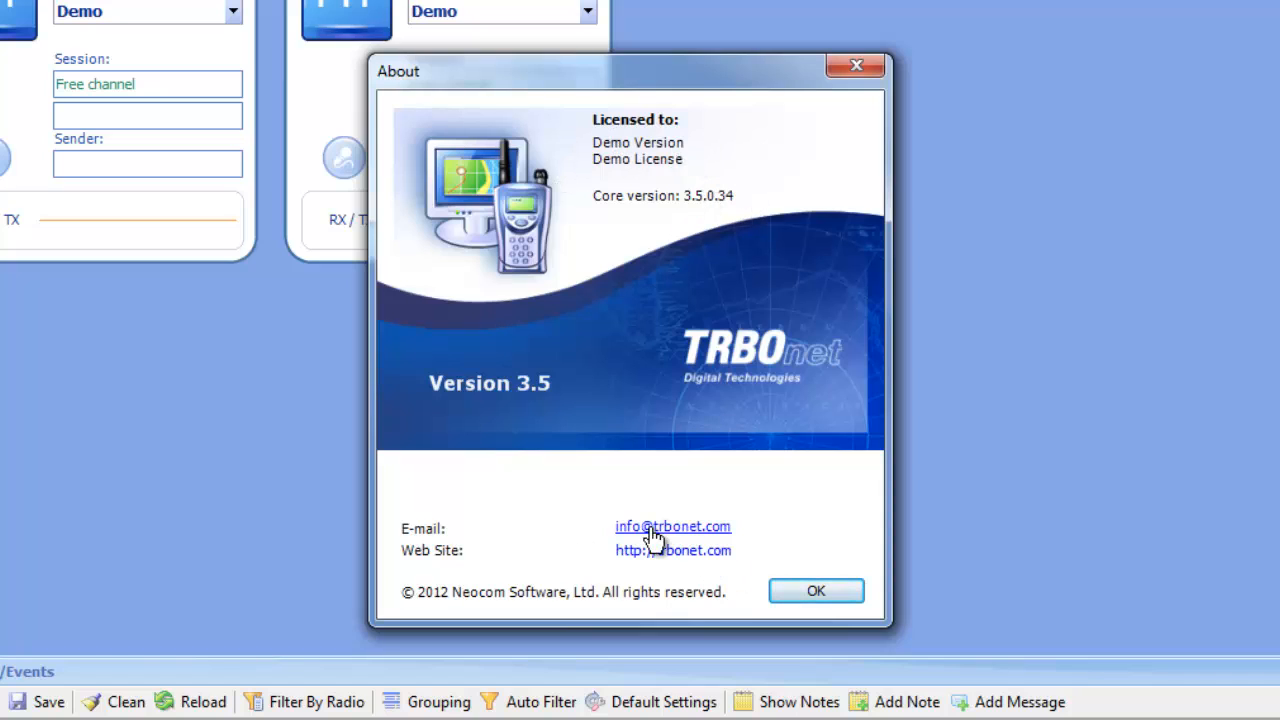
pyautogui.click(816, 592)
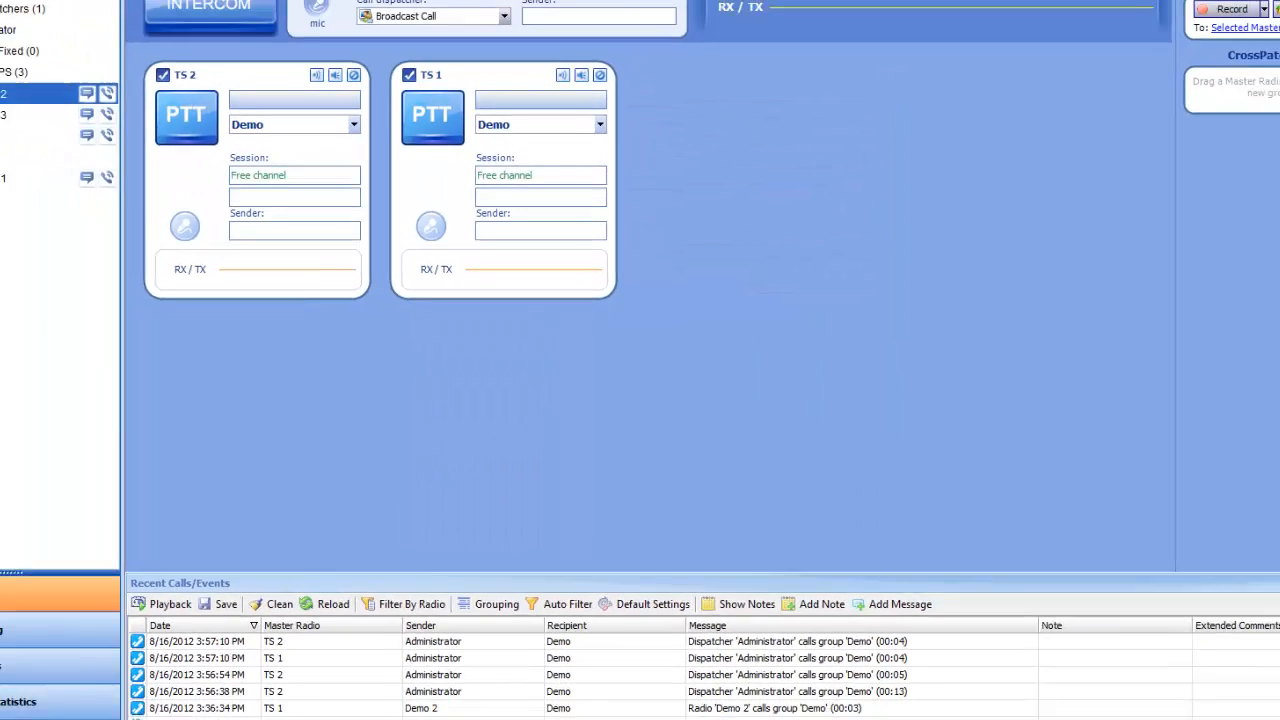